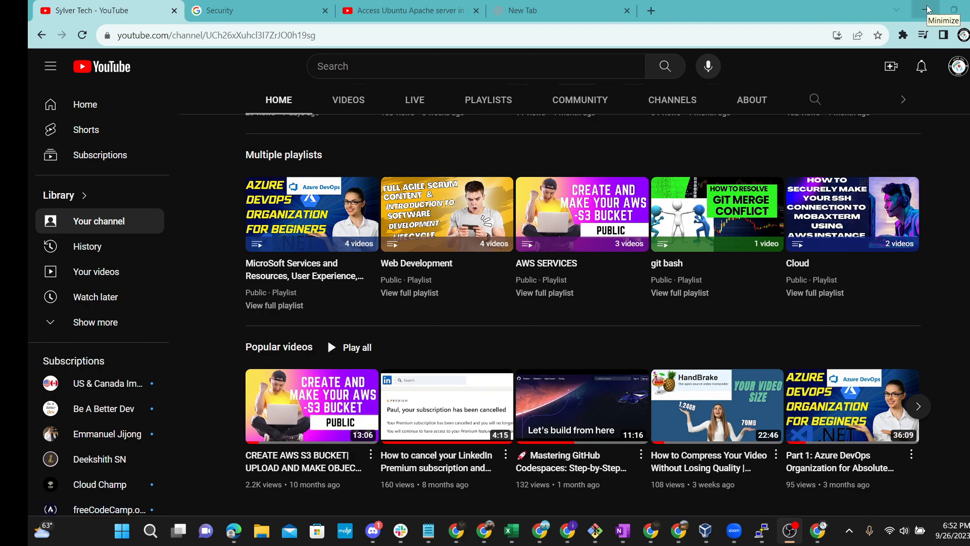
# Step: Minimize the YouTube channel window to reveal the dnsleaktest.com page
pyautogui.click(927, 9)
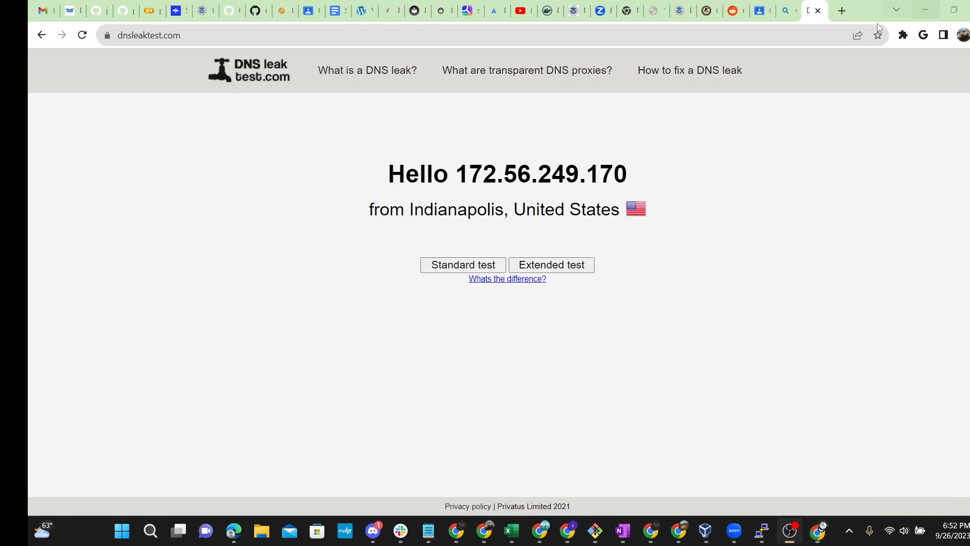
# Step: Go to the EC2 console tab, open the EC2 Dashboard and refresh it after its API errors
pyautogui.click(283, 11)
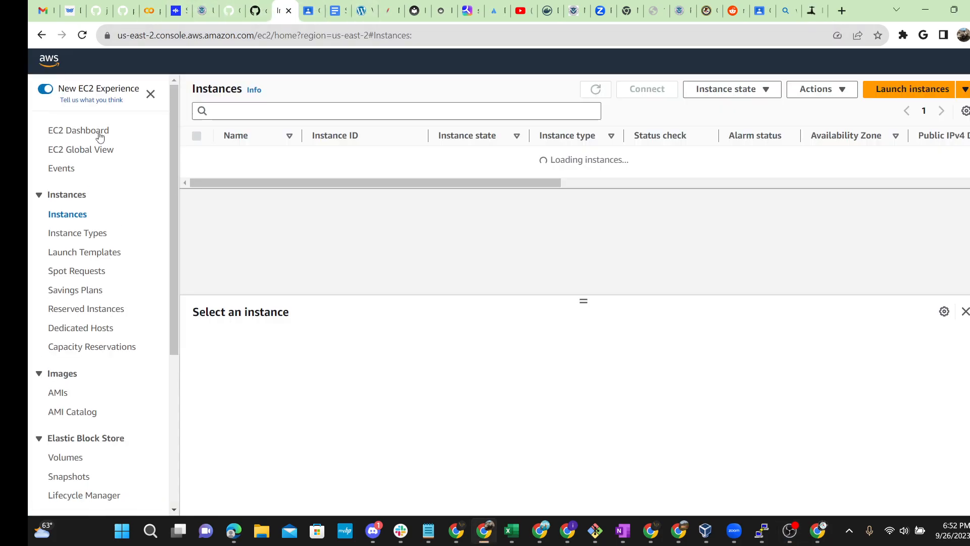
pyautogui.click(99, 134)
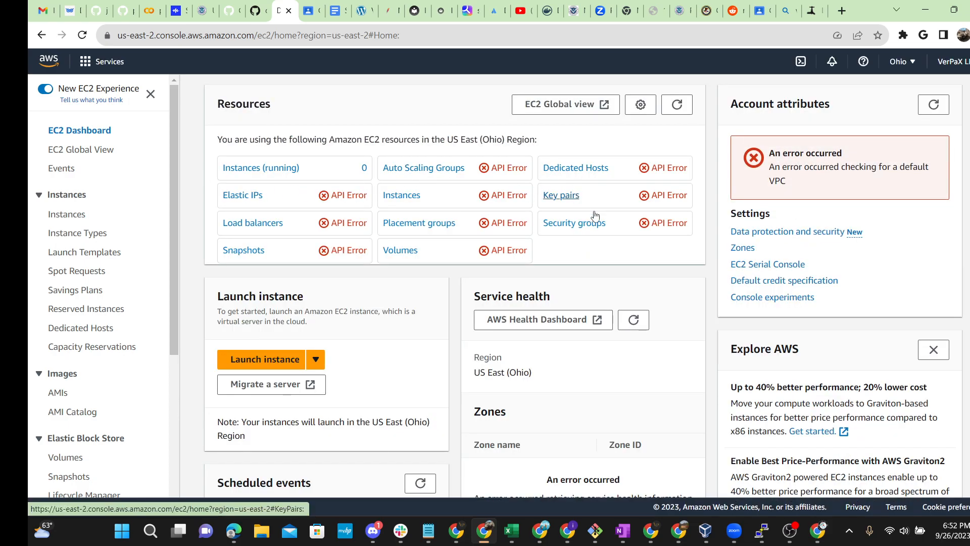
pyautogui.click(82, 35)
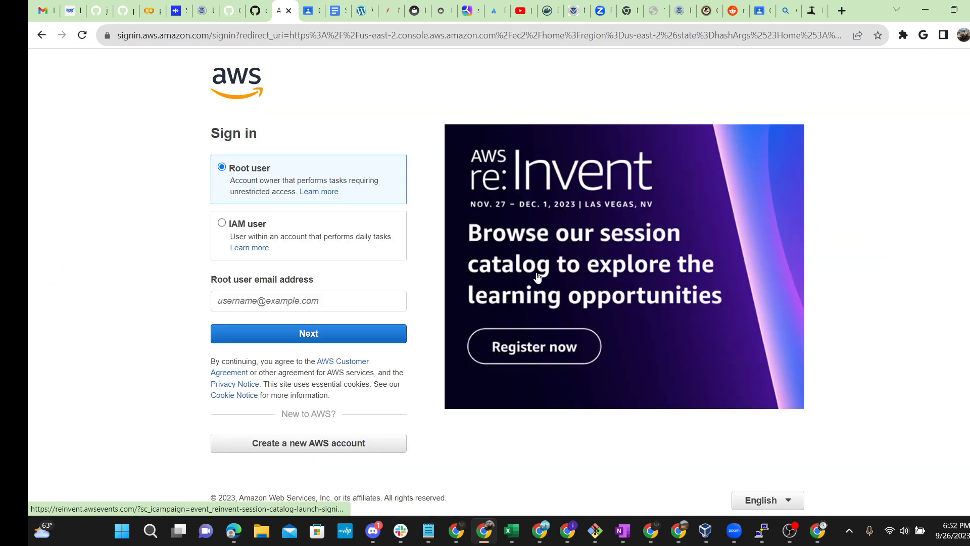
# Step: Sign in as the root user with the saved e-mail and the account password
pyautogui.click(331, 307)
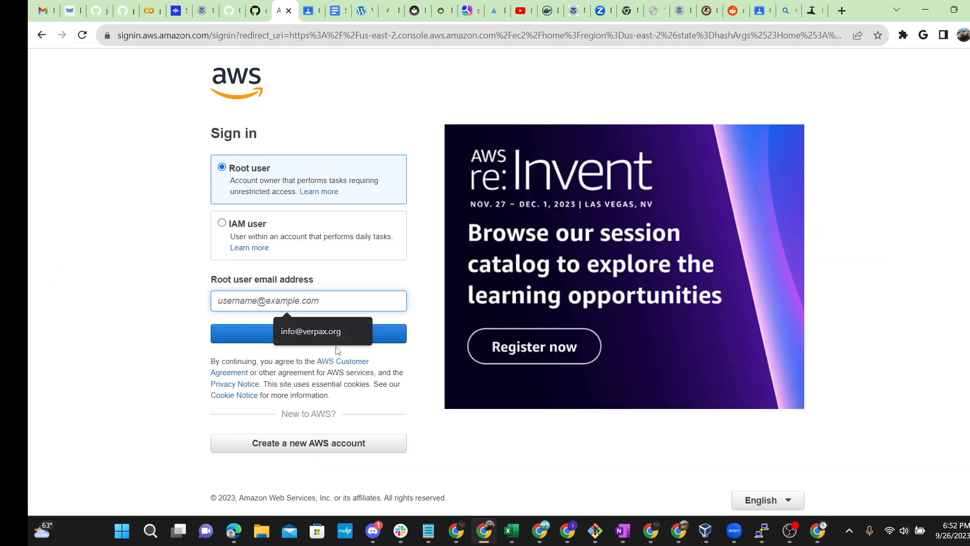
pyautogui.click(338, 334)
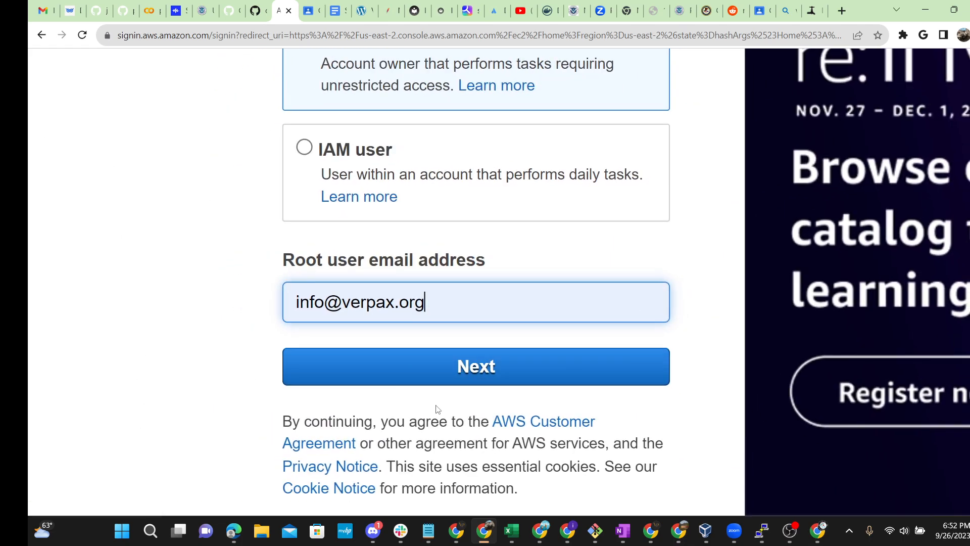
pyautogui.click(451, 377)
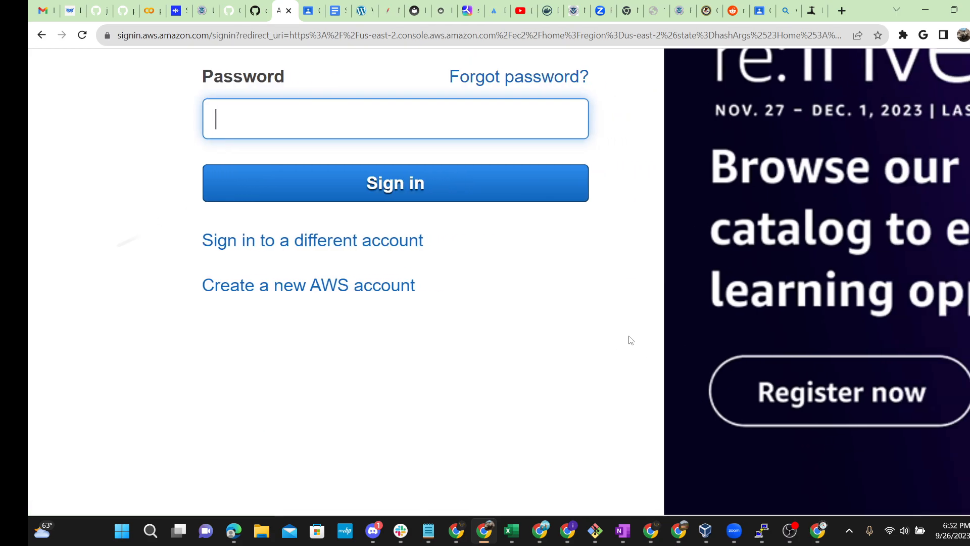
pyautogui.write('pass')
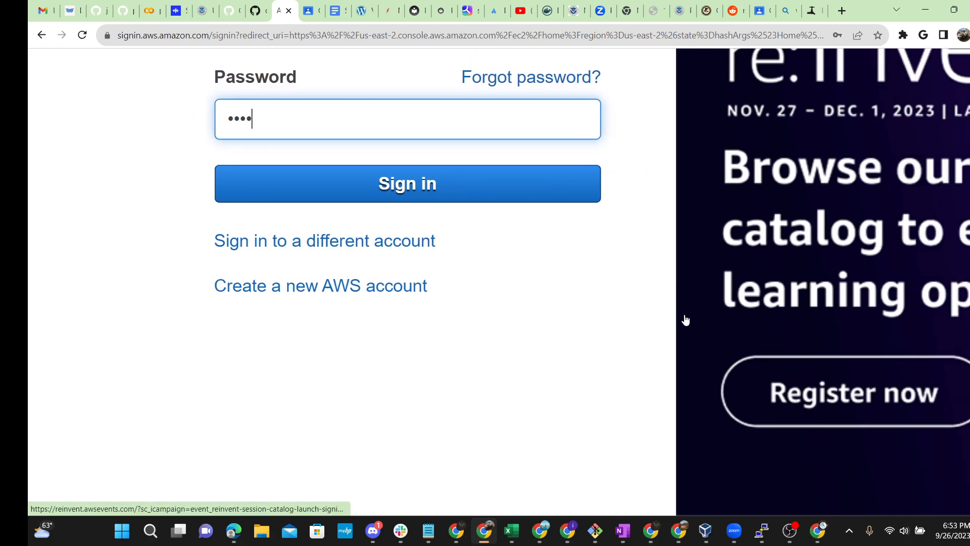
pyautogui.write('word')
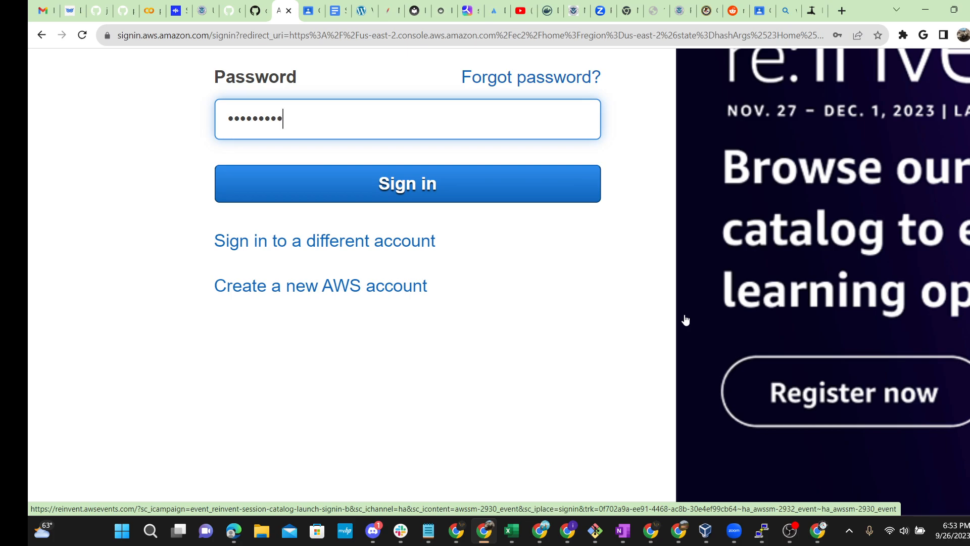
pyautogui.press('BackSpace')
pyautogui.press('BackSpace')
pyautogui.press('BackSpace')
pyautogui.press('BackSpace')
pyautogui.press('BackSpace')
pyautogui.write('•••••••••')
pyautogui.press('Return')
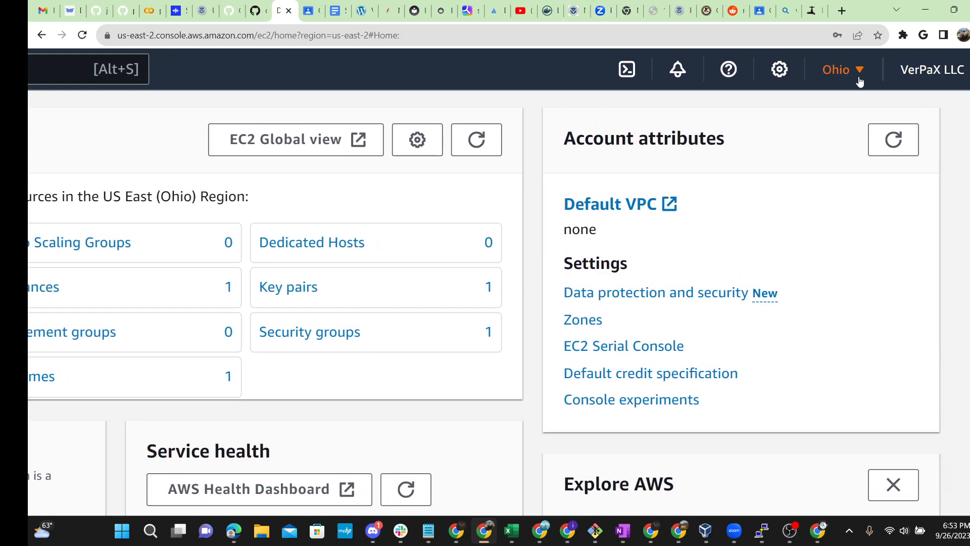
# Step: Change the console region from US East (Ohio) to US West (Oregon) and review the dashboard
pyautogui.click(857, 72)
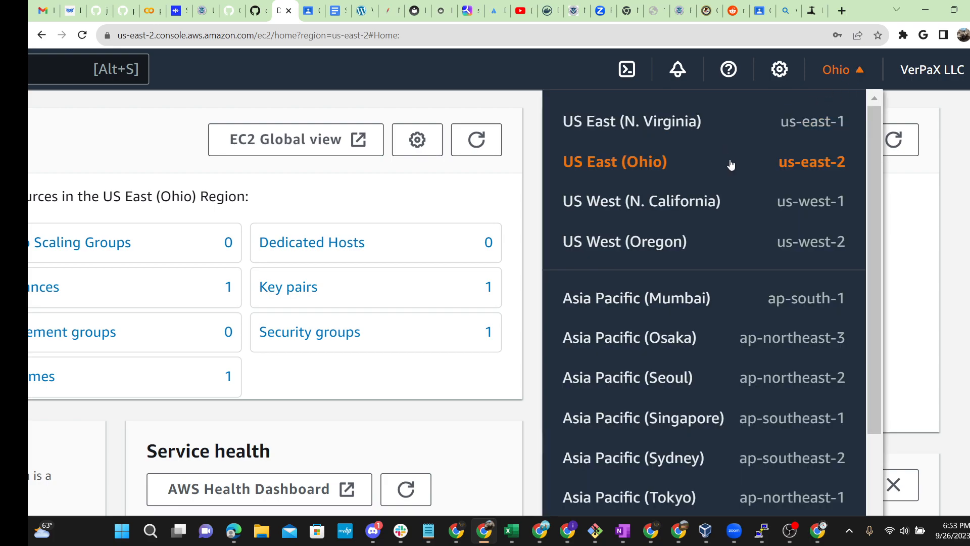
pyautogui.click(706, 243)
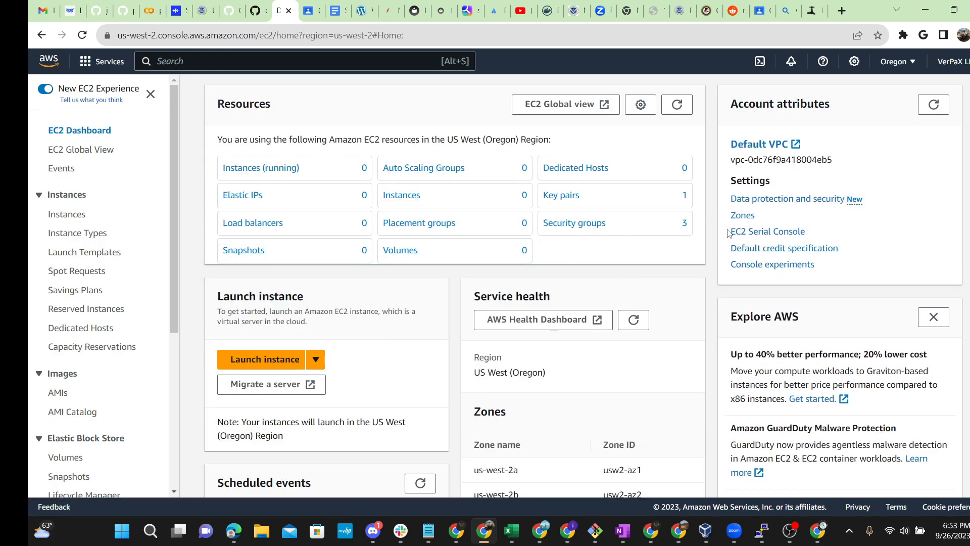
pyautogui.scroll(3, 786, 248)
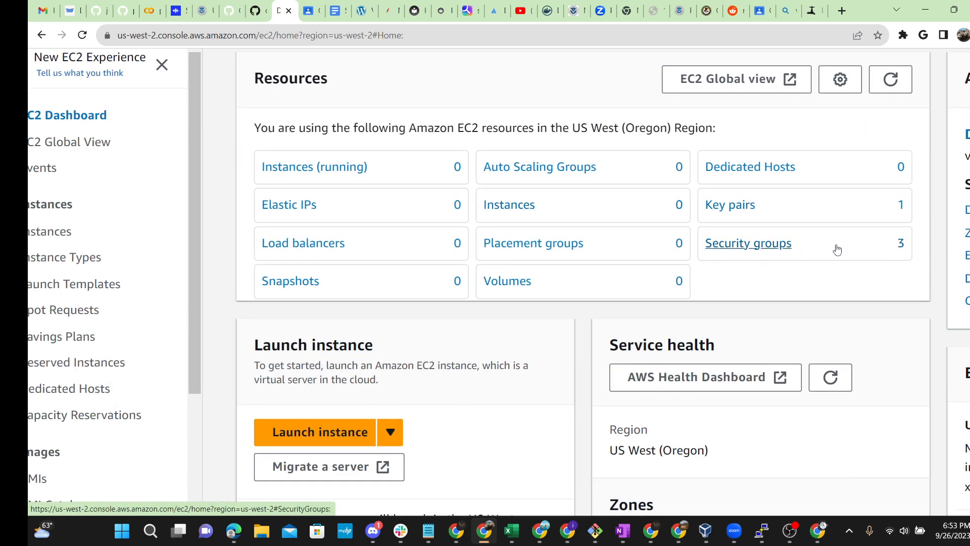
pyautogui.scroll(-3, 837, 249)
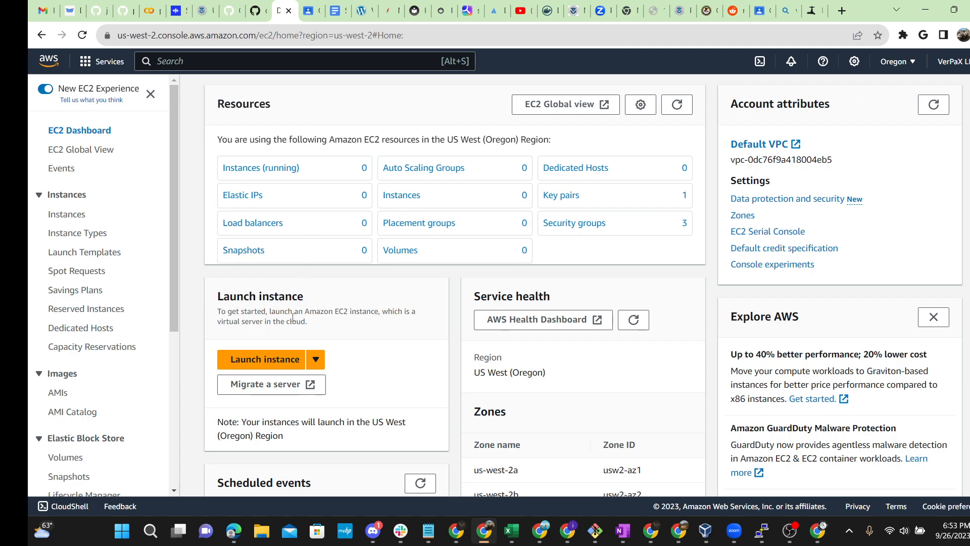
pyautogui.scroll(4, 797, 285)
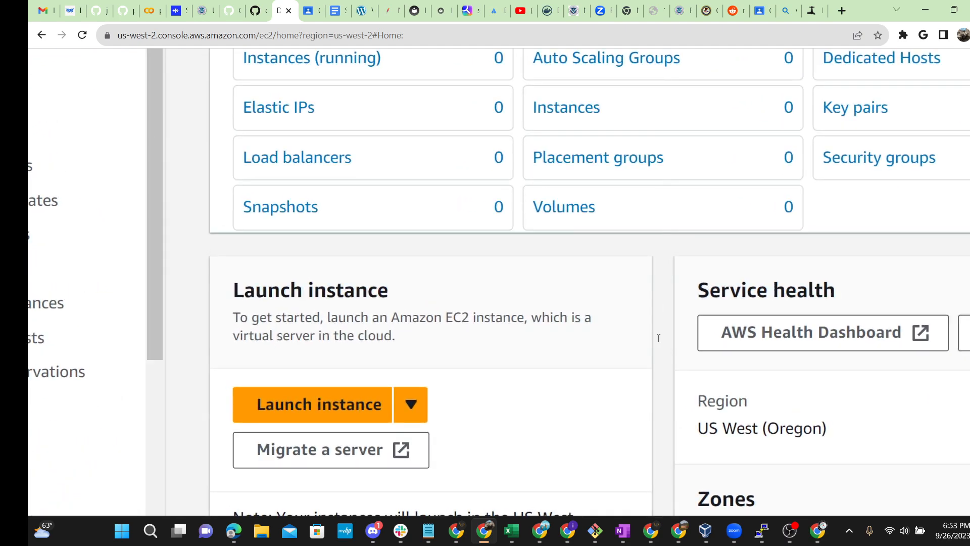
# Step: Launch a new instance and enter 'Demo-window-server' under Name and tags
pyautogui.click(344, 411)
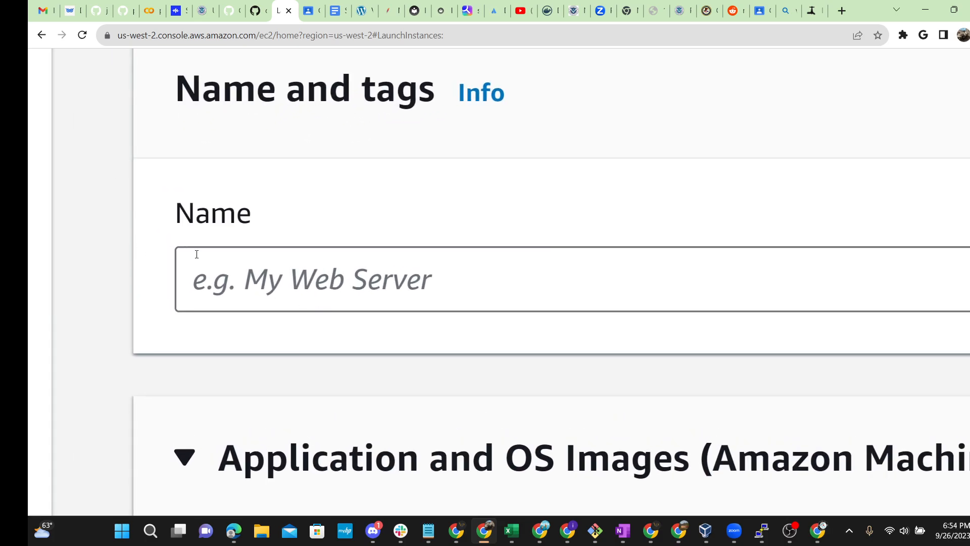
pyautogui.click(228, 270)
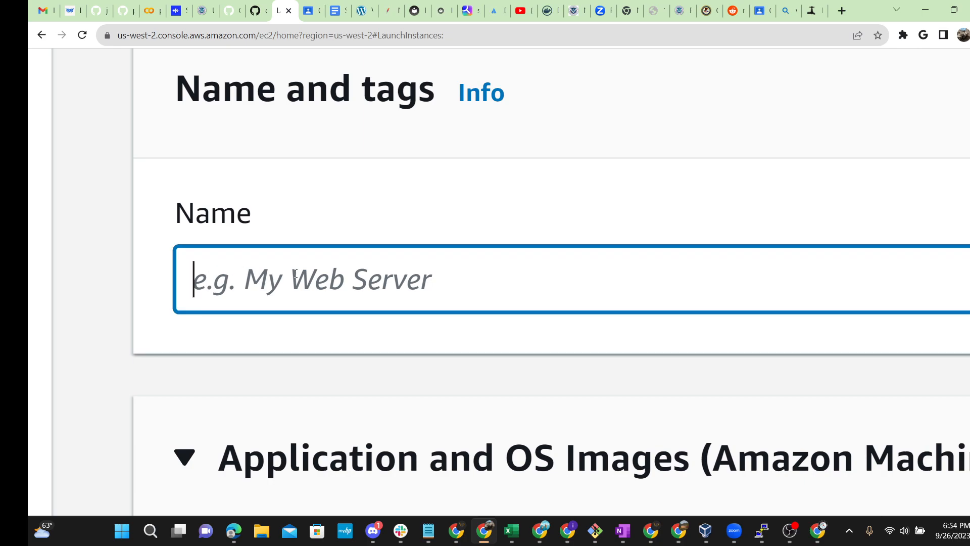
pyautogui.write('Demo')
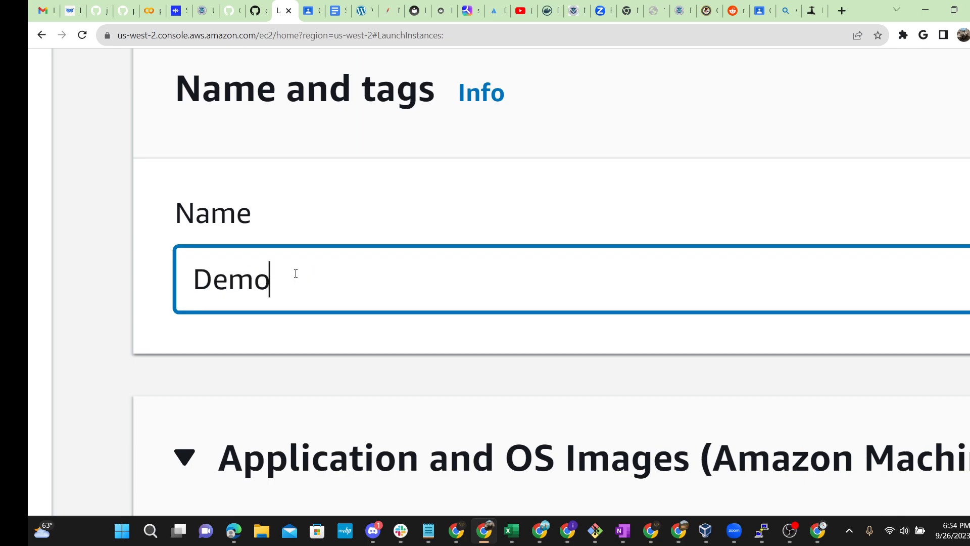
pyautogui.write('-win')
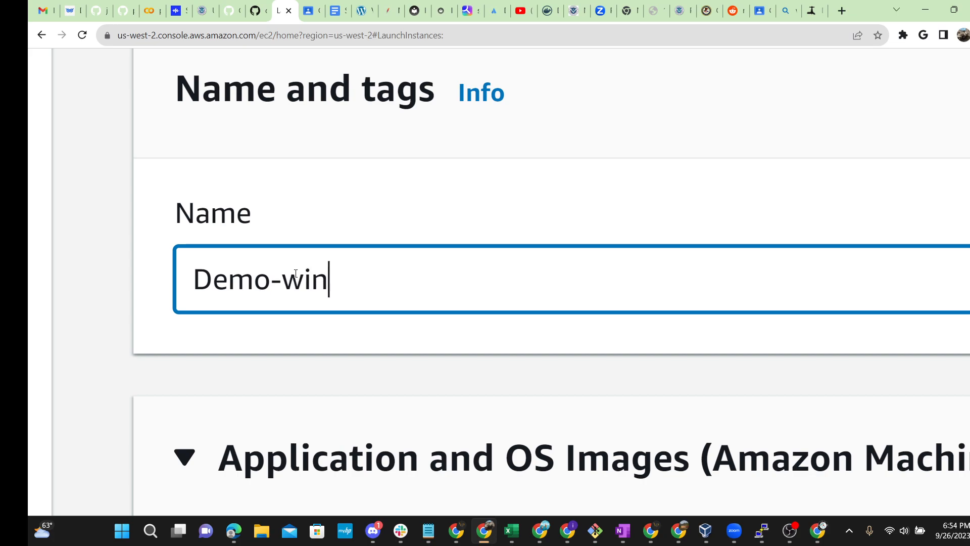
pyautogui.write('dowsa')
pyautogui.press('BackSpace')
pyautogui.press('BackSpace')
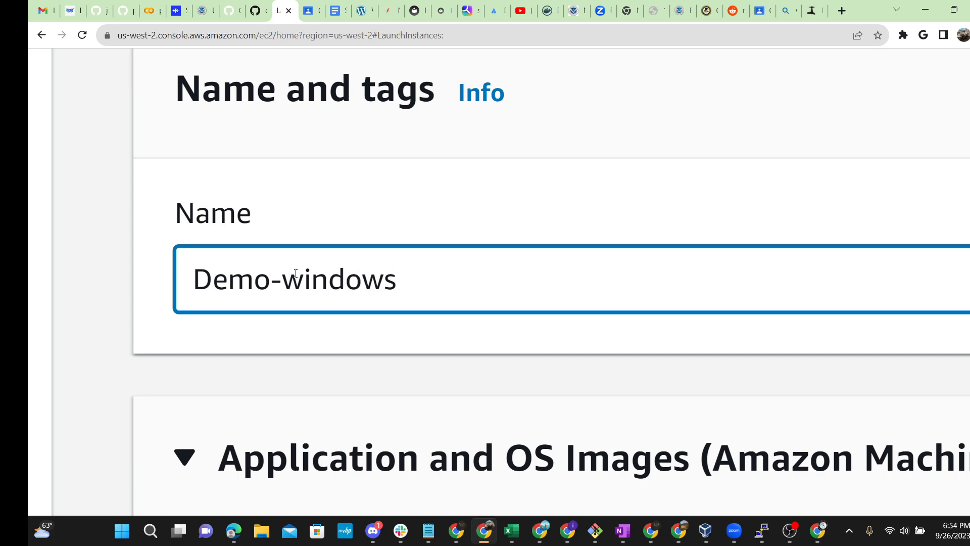
pyautogui.write('-server')
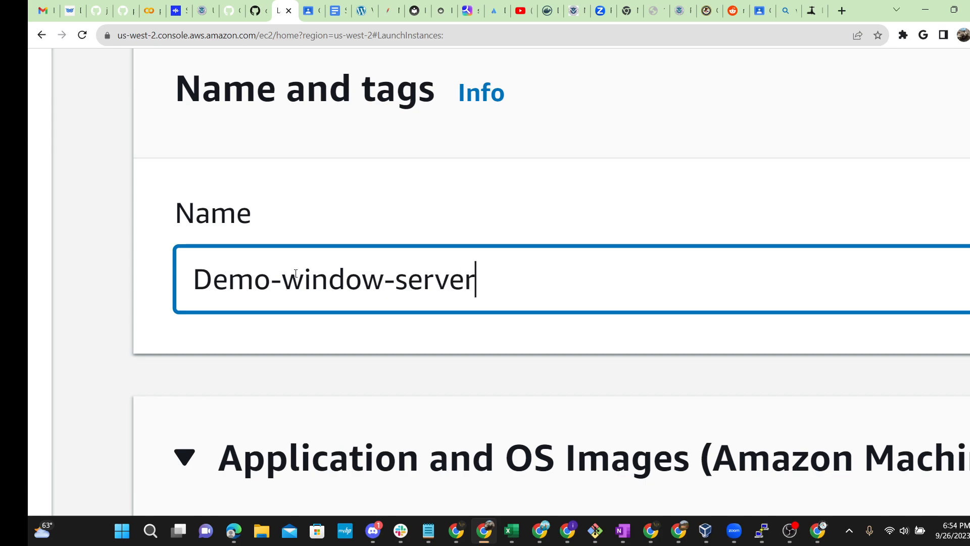
pyautogui.hotkey('ctrl', '-')
pyautogui.hotkey('ctrl', '-')
pyautogui.hotkey('ctrl', '-')
pyautogui.hotkey('ctrl', '-')
pyautogui.hotkey('ctrl', '-')
pyautogui.hotkey('ctrl', '-')
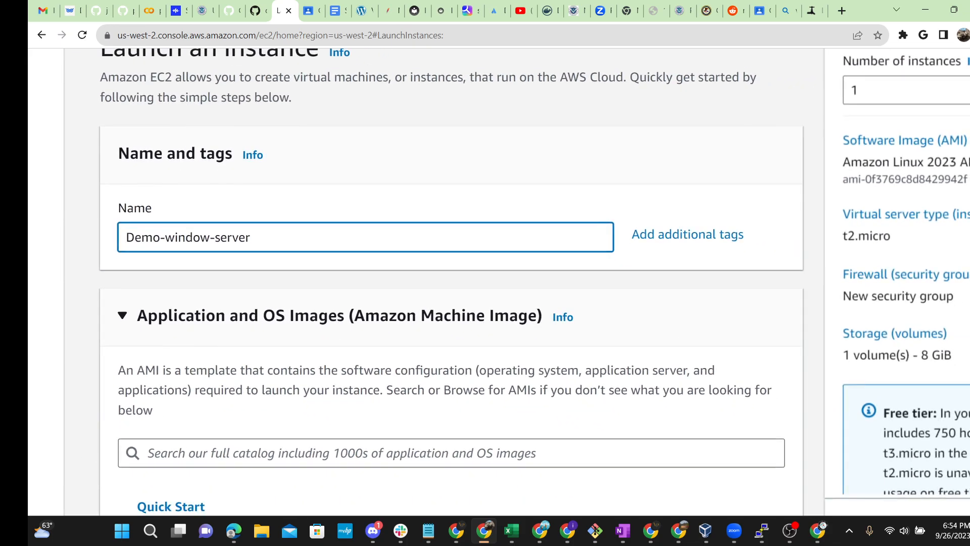
pyautogui.scroll(-5, 182, 324)
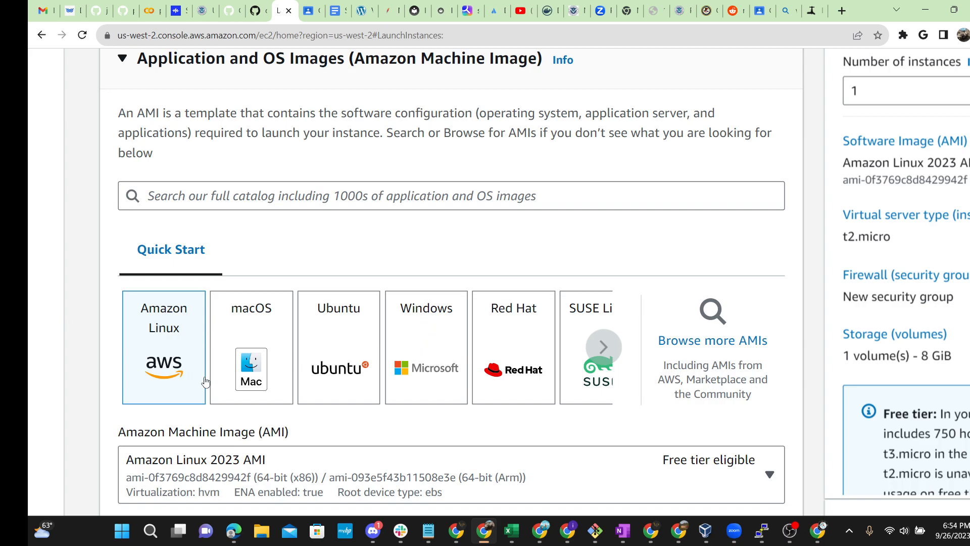
pyautogui.hotkey('ctrl', '+')
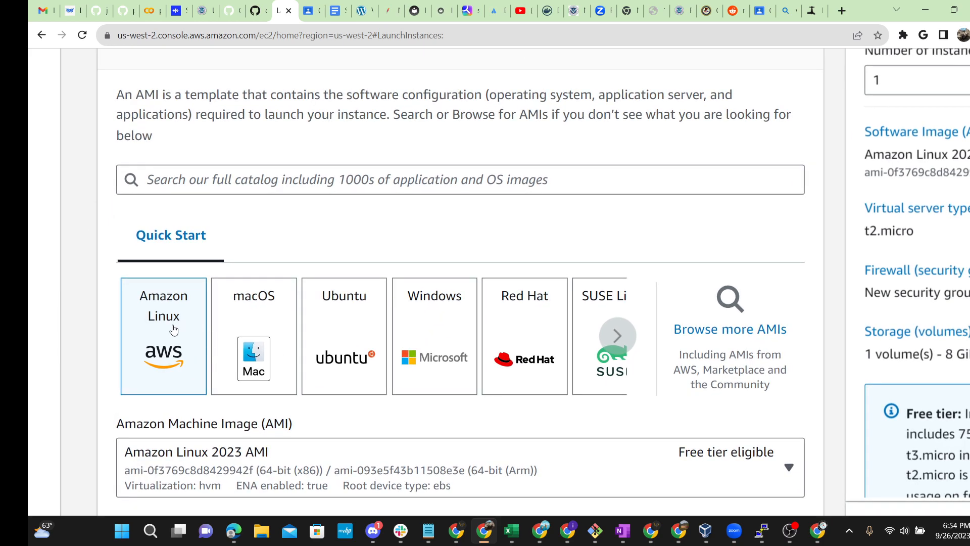
pyautogui.hotkey('ctrl', '+')
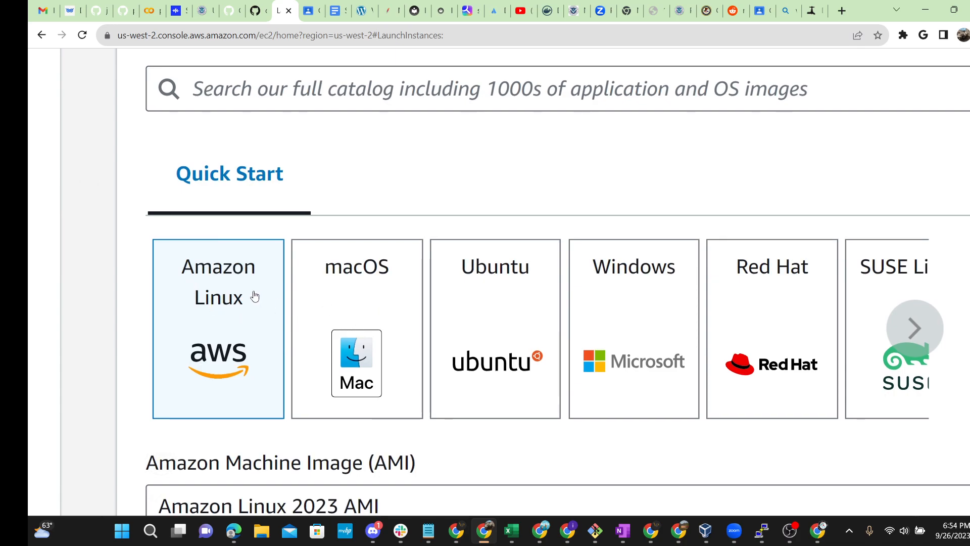
pyautogui.hscroll(4, 255, 297)
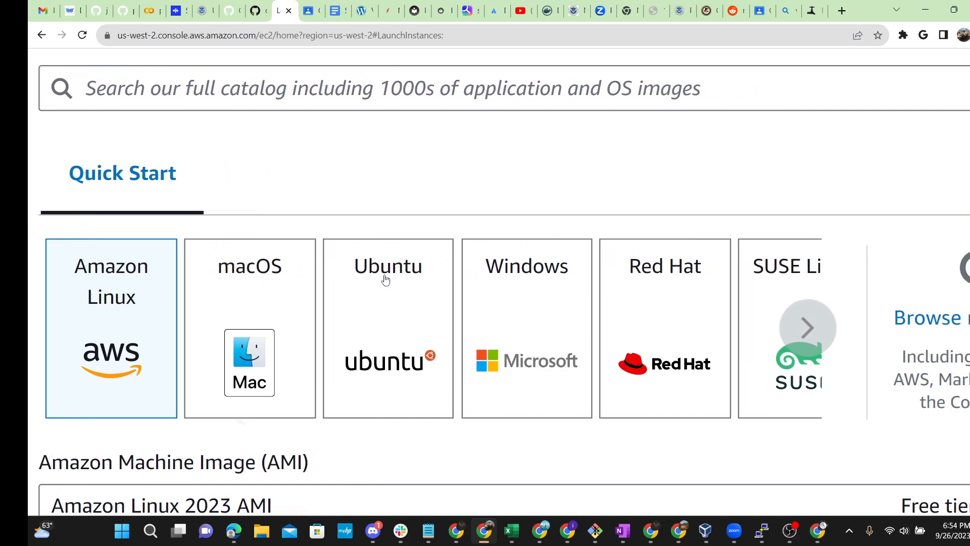
pyautogui.hscroll(3, 385, 280)
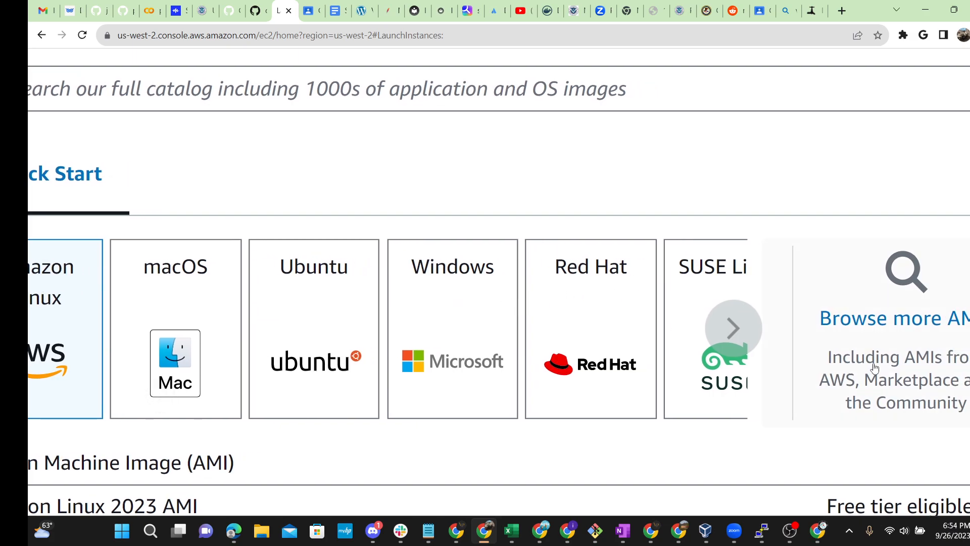
pyautogui.scroll(2, 487, 344)
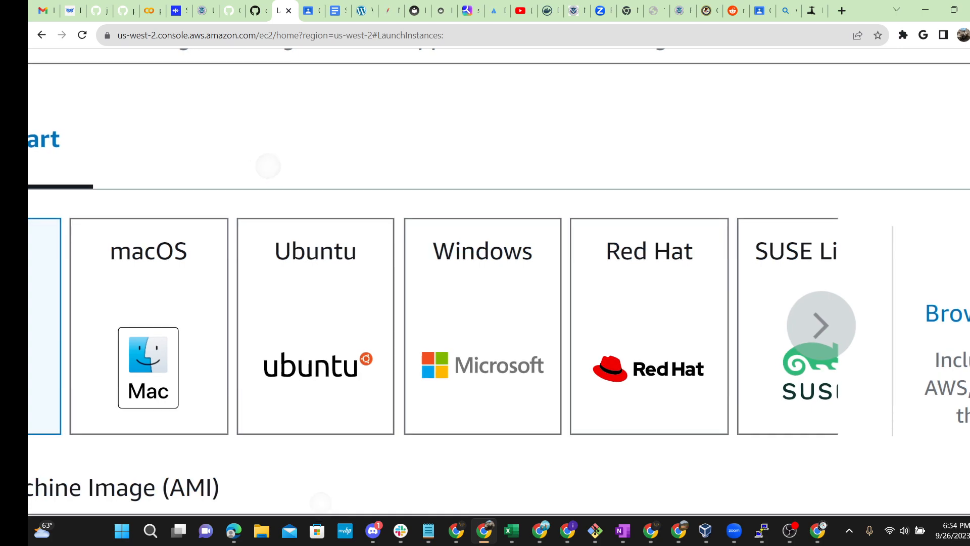
pyautogui.click(502, 307)
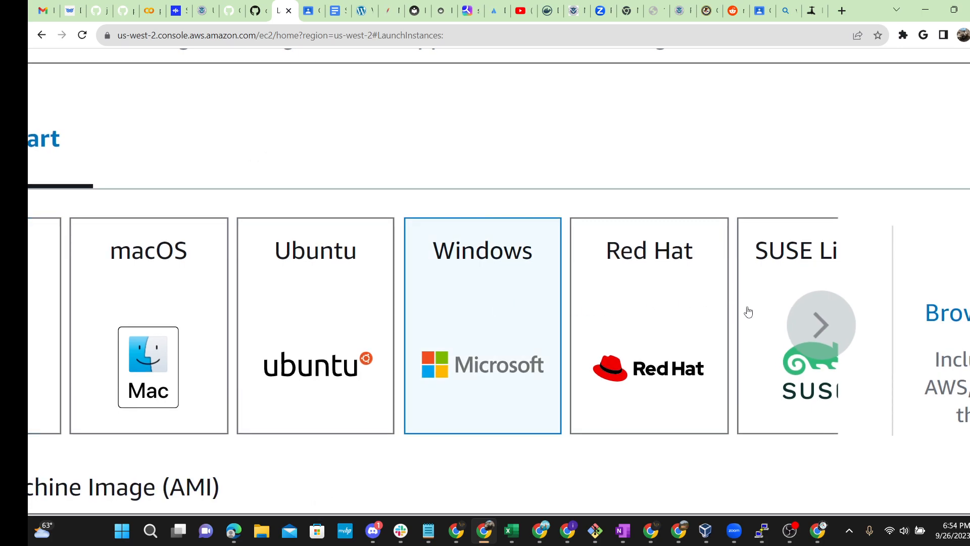
pyautogui.scroll(-3, 758, 320)
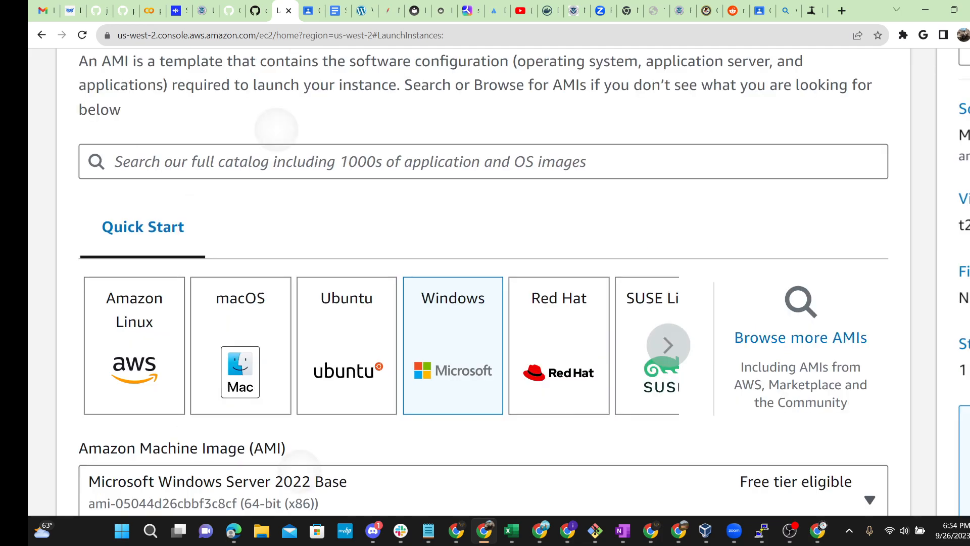
pyautogui.scroll(-3, 758, 319)
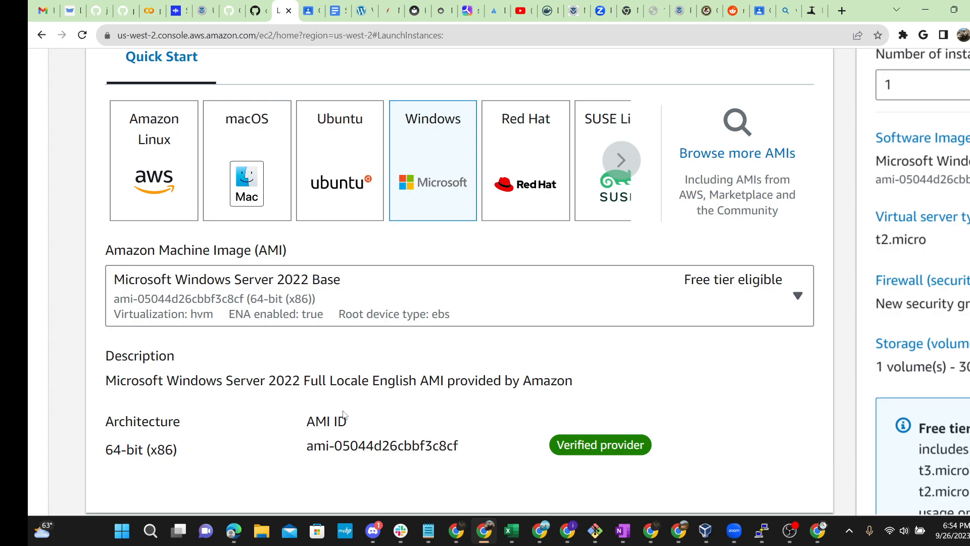
pyautogui.rightClick(77, 247)
pyautogui.click(66, 173)
pyautogui.scroll(5, 132, 410)
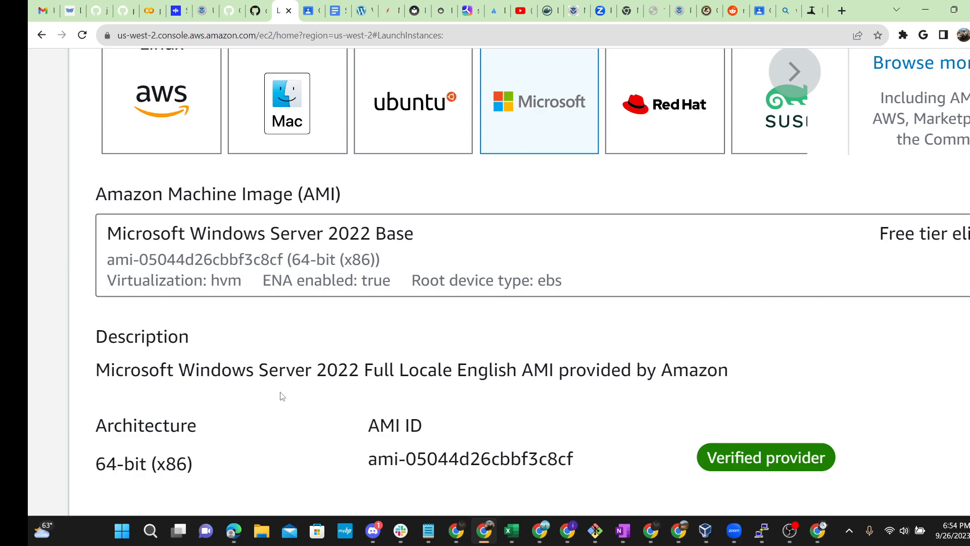
pyautogui.scroll(3, 206, 385)
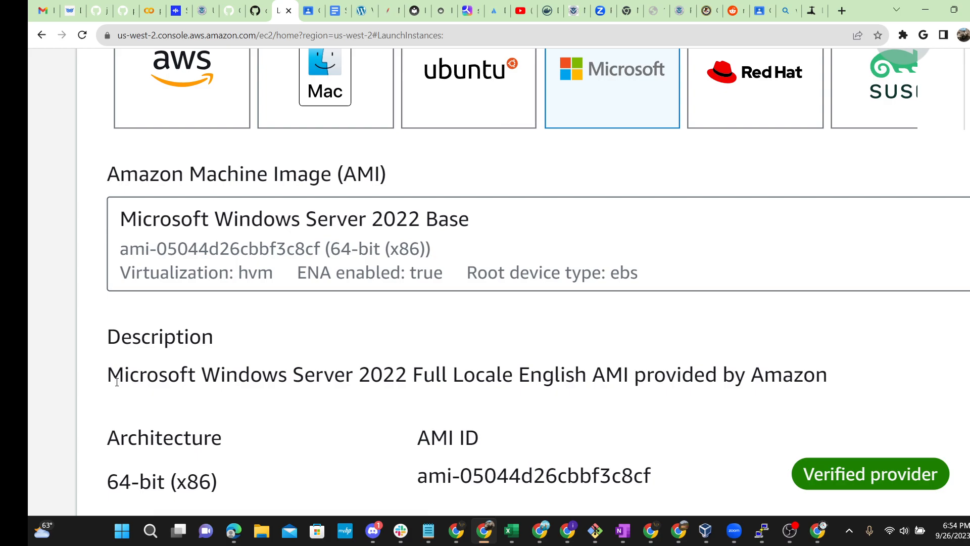
pyautogui.doubleClick(166, 379)
pyautogui.moveTo(201, 376); pyautogui.dragTo(836, 395)
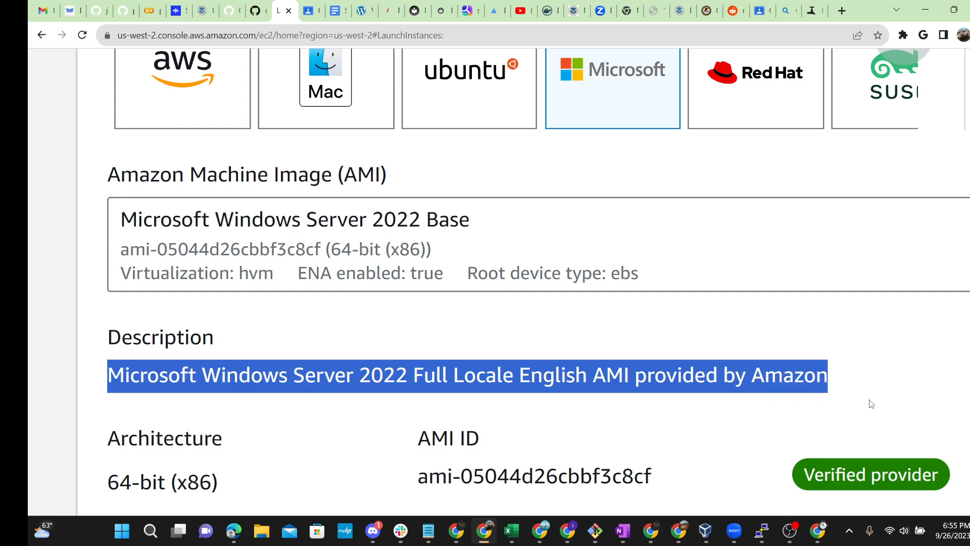
pyautogui.click(899, 401)
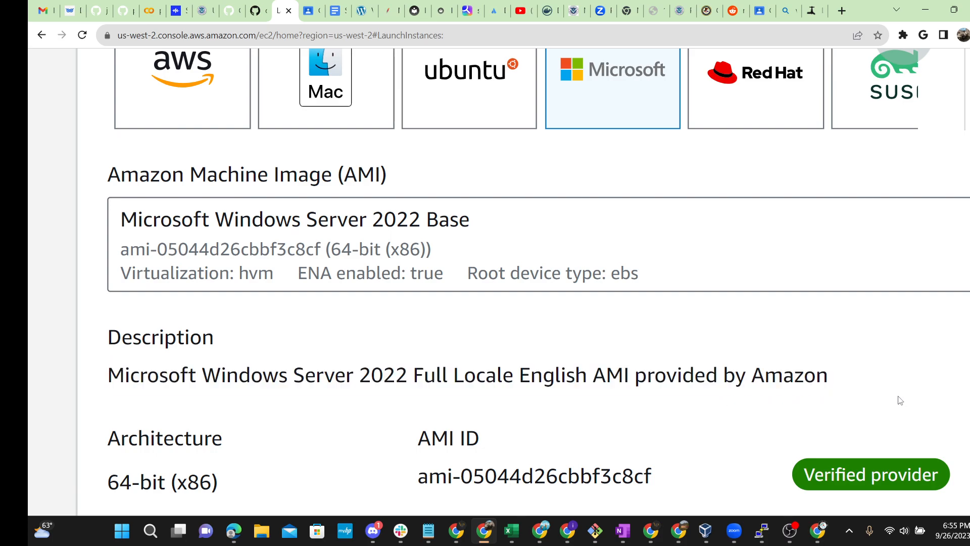
pyautogui.scroll(1, 901, 400)
pyautogui.scroll(-5, 896, 404)
pyautogui.scroll(-1, 794, 398)
pyautogui.keyDown('ctrl'); pyautogui.scroll(2, 179, 331); pyautogui.keyUp('ctrl')
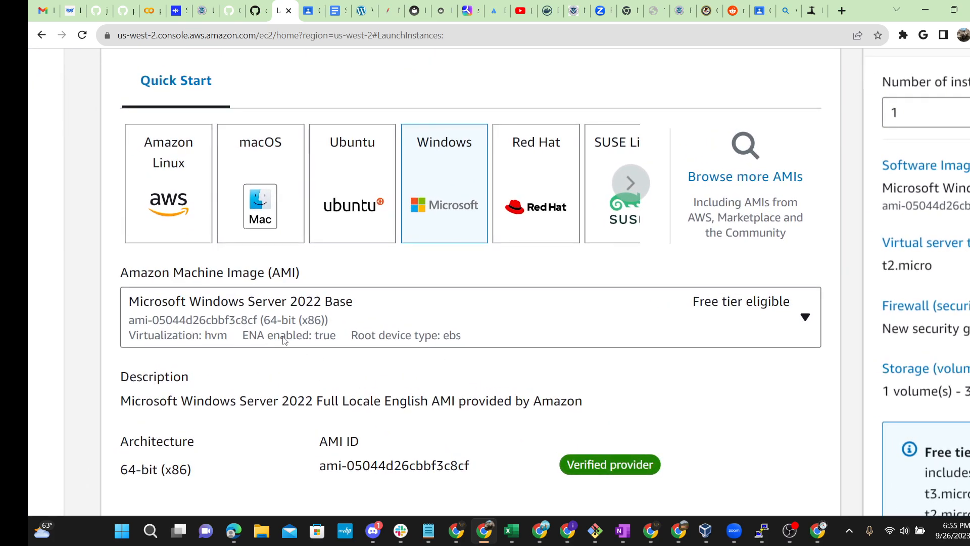
pyautogui.scroll(-4, 282, 340)
pyautogui.scroll(-5, 470, 282)
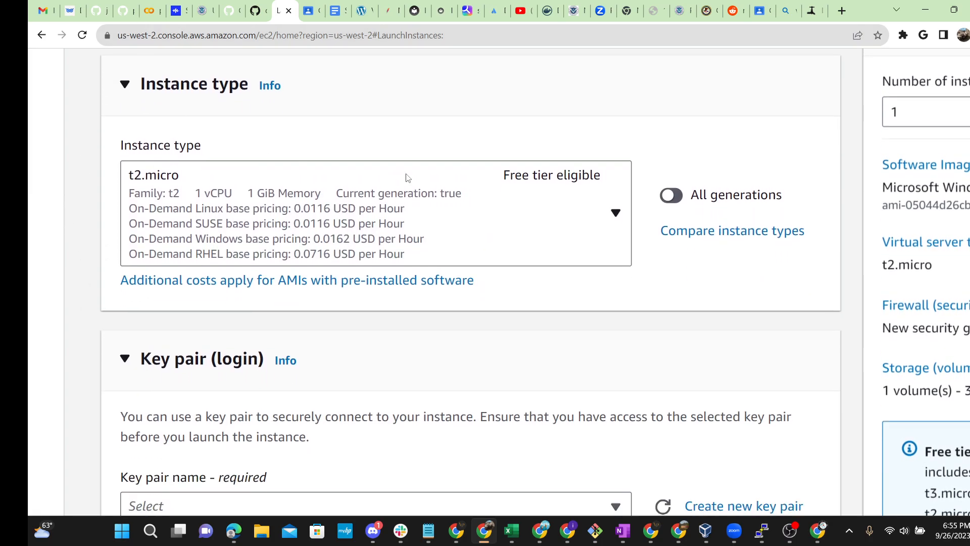
pyautogui.keyDown('ctrl'); pyautogui.scroll(3, 532, 228); pyautogui.keyUp('ctrl')
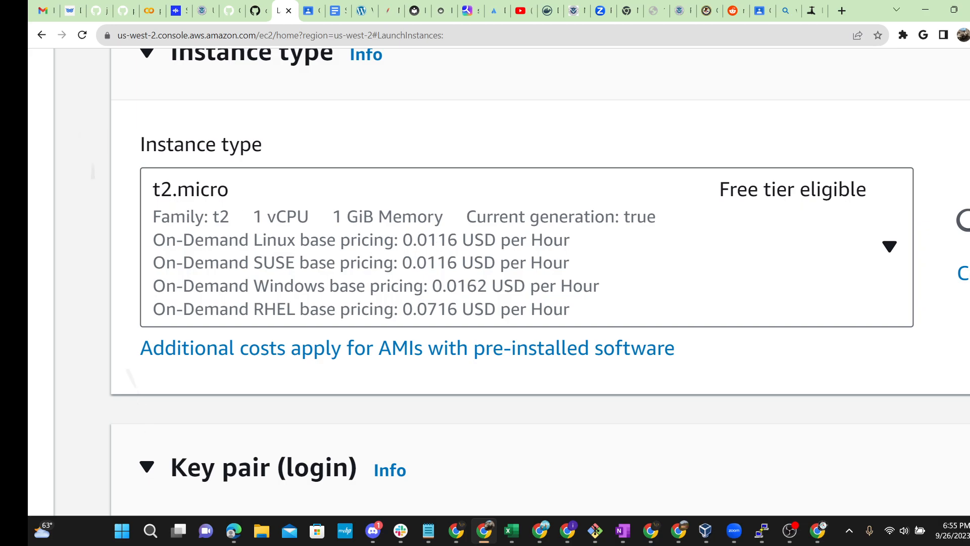
pyautogui.hotkey('ctrl', '0')
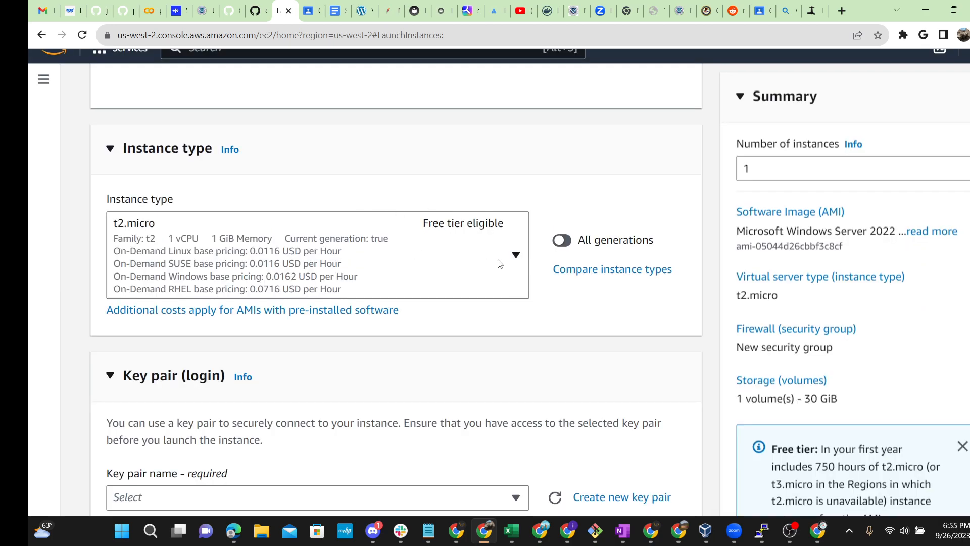
pyautogui.scroll(-2, 499, 263)
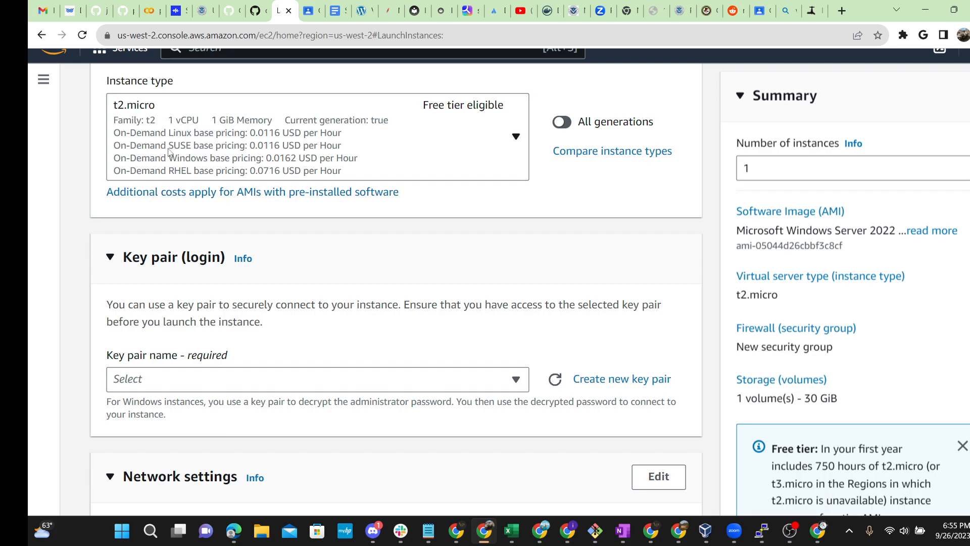
pyautogui.scroll(2, 162, 103)
pyautogui.hotkey('ctrl', '+')
pyautogui.hotkey('ctrl', '+')
pyautogui.hotkey('ctrl', '+')
pyautogui.hotkey('ctrl', '+')
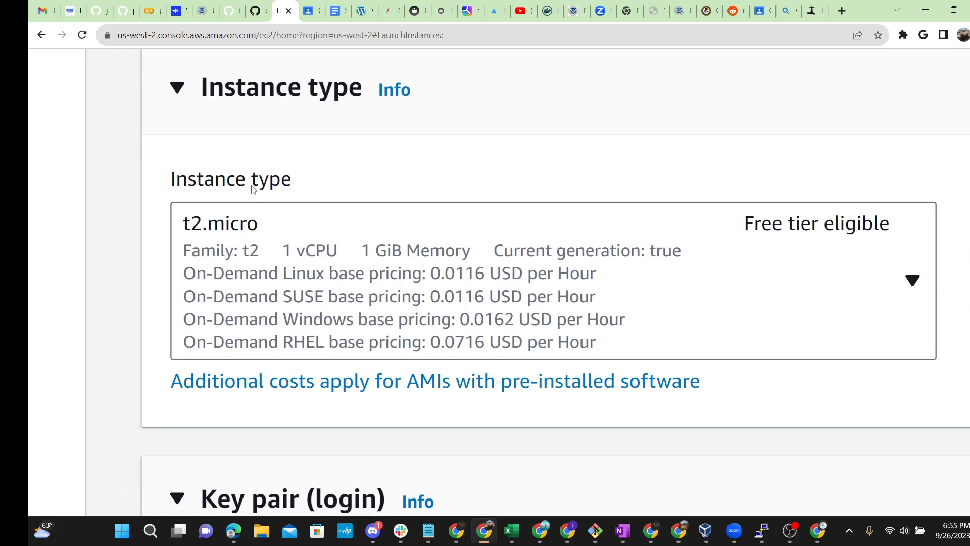
pyautogui.hotkey('ctrl', '-')
pyautogui.hotkey('ctrl', '-')
pyautogui.hotkey('ctrl', '-')
pyautogui.hotkey('ctrl', '-')
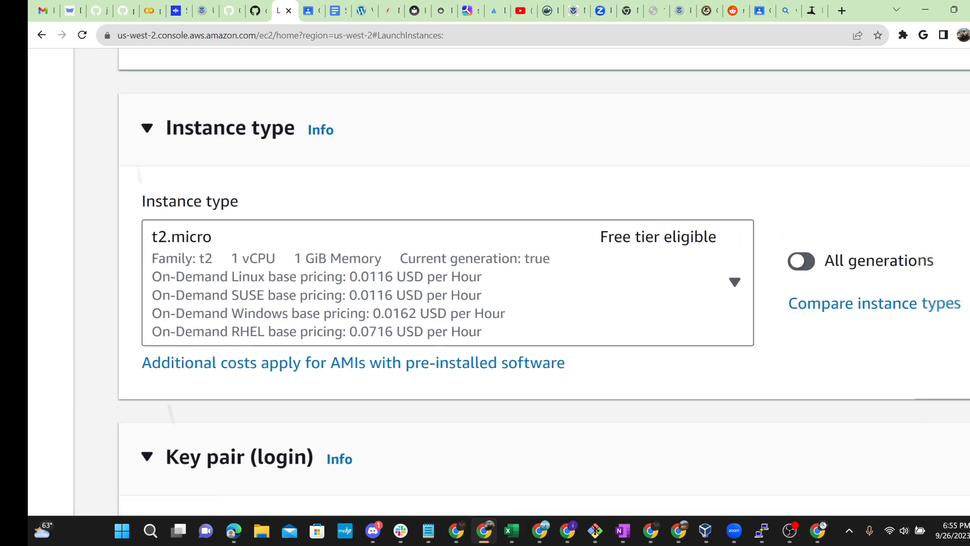
pyautogui.scroll(-3, 334, 293)
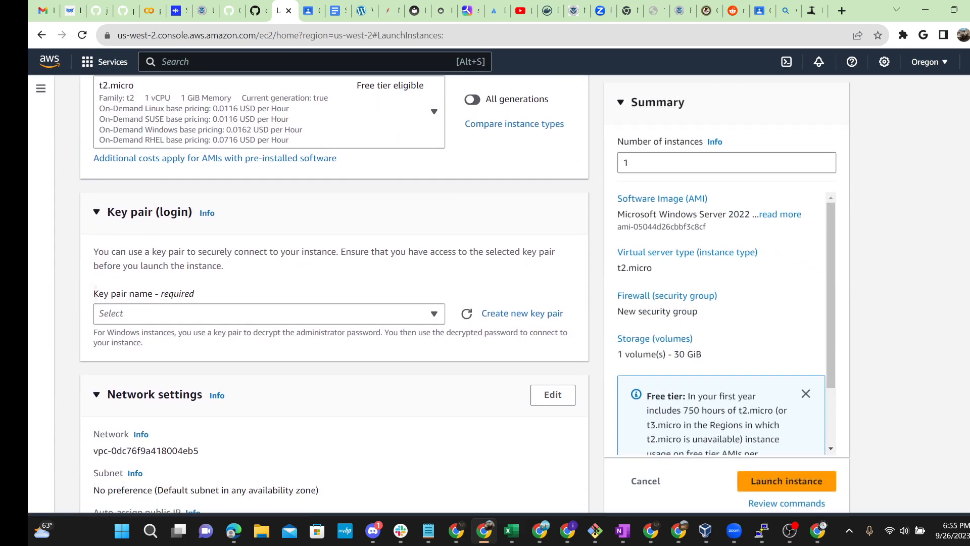
pyautogui.hotkey('ctrl', '+')
pyautogui.hotkey('ctrl', '+')
pyautogui.hotkey('ctrl', '+')
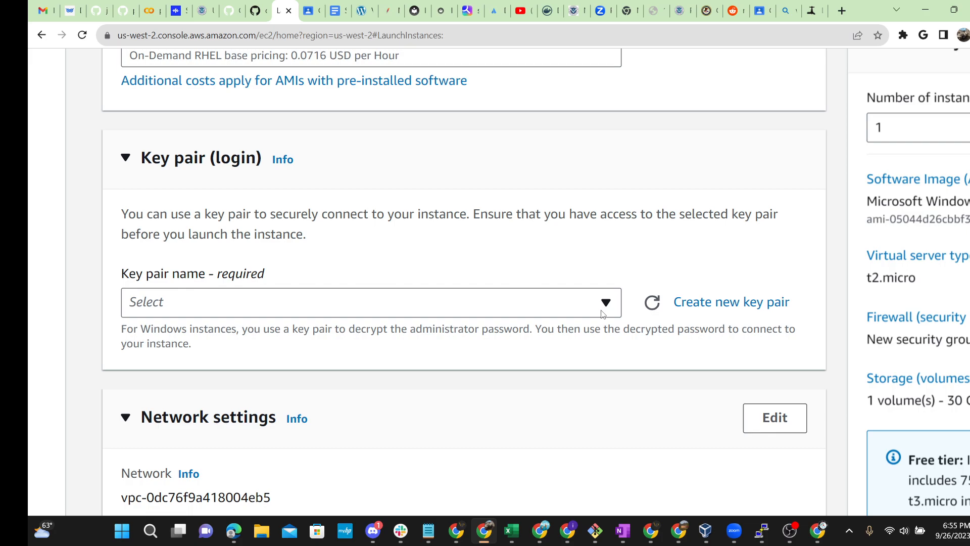
pyautogui.hotkey('ctrl', '+')
pyautogui.hotkey('ctrl', '+')
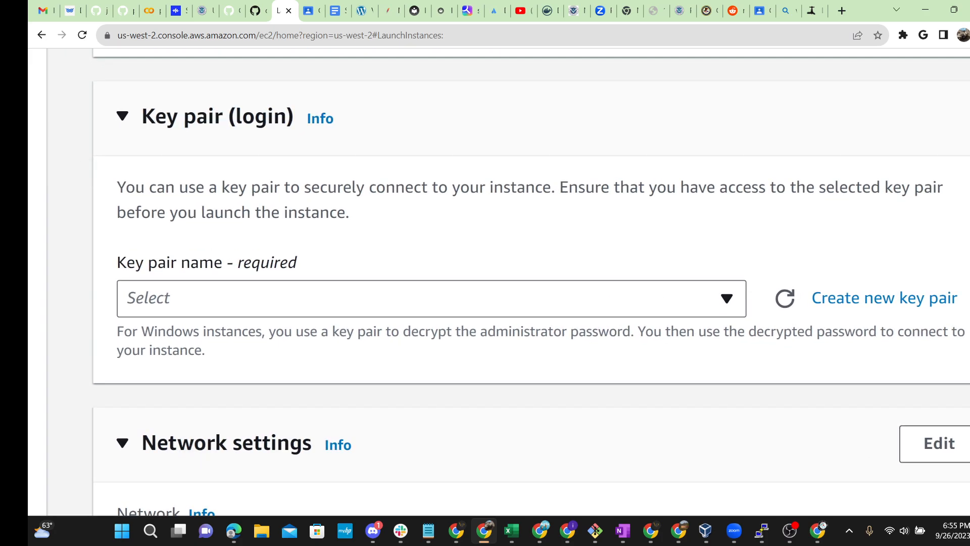
pyautogui.moveTo(957, 299); pyautogui.dragTo(811, 299)
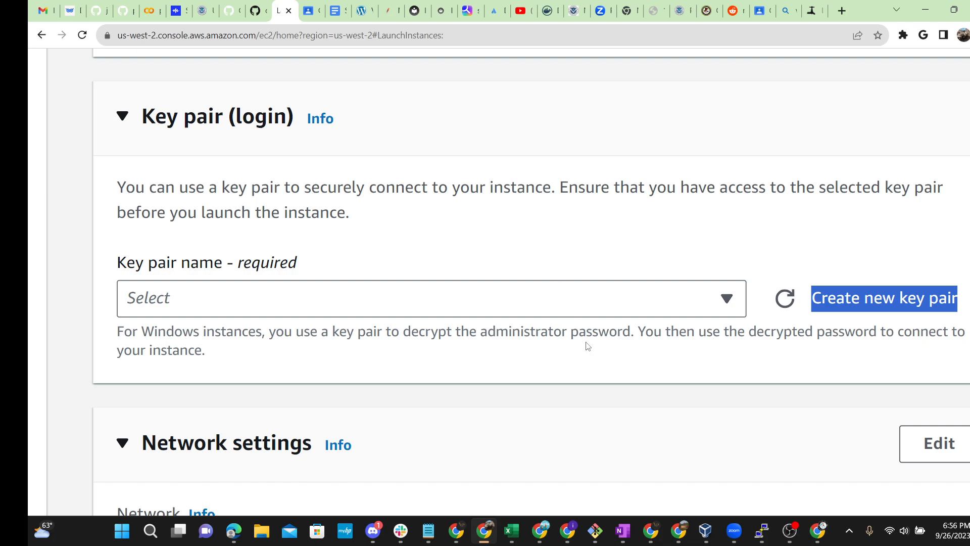
pyautogui.click(690, 250)
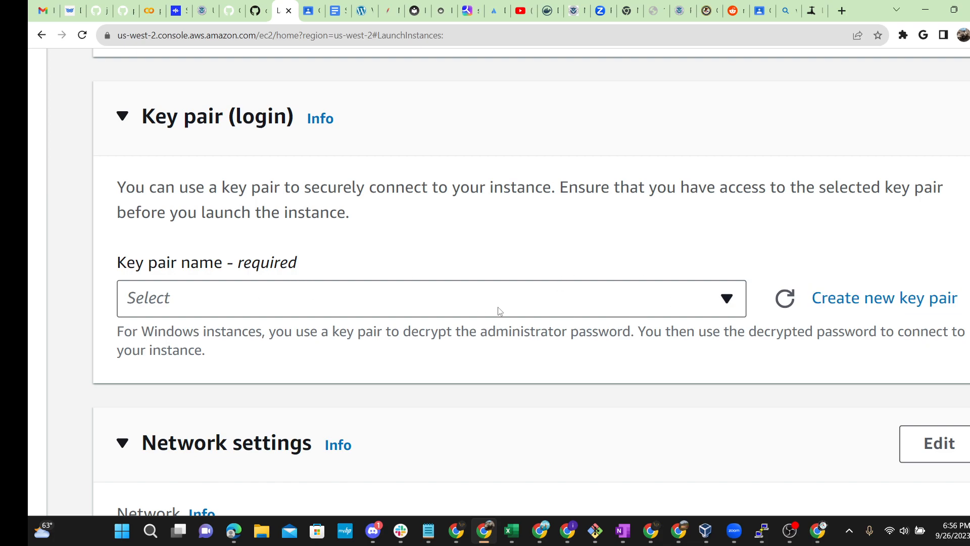
pyautogui.hscroll(10, 485, 283)
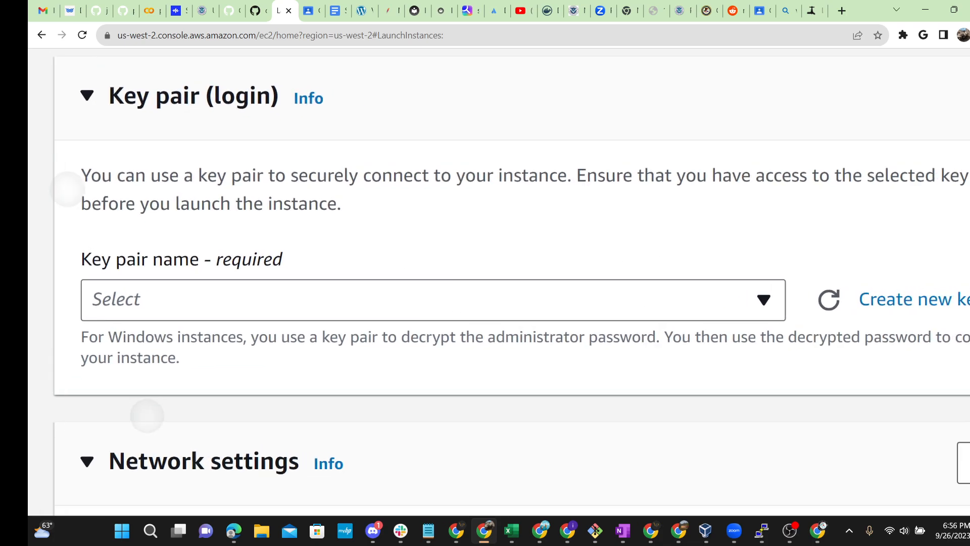
pyautogui.hscroll(-10, 485, 283)
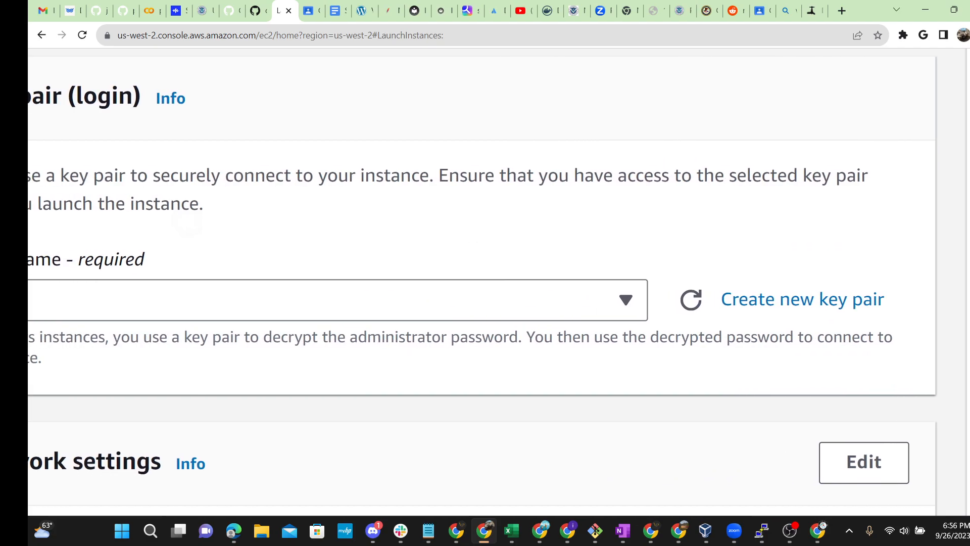
# Step: Choose the windows-key key pair and scroll down to the Firewall (security groups) settings
pyautogui.click(845, 300)
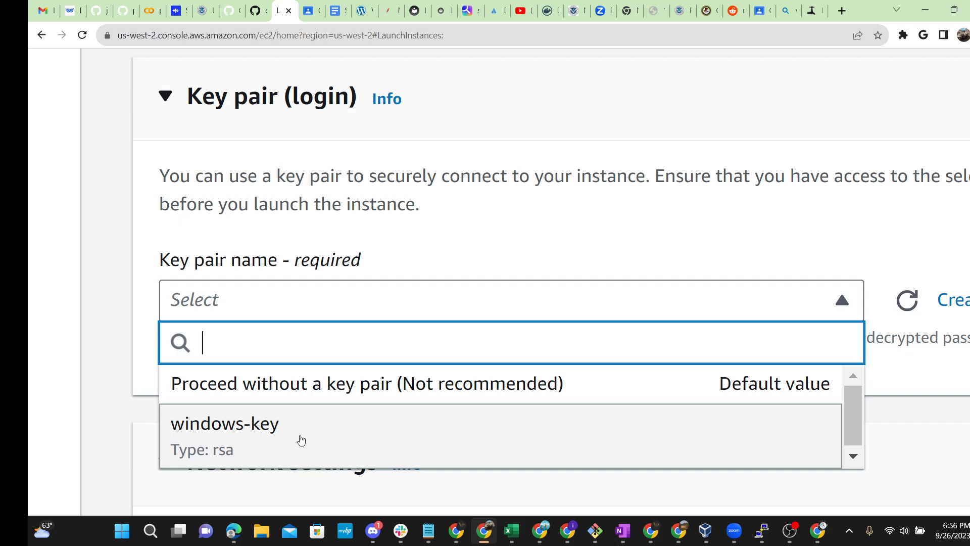
pyautogui.click(303, 443)
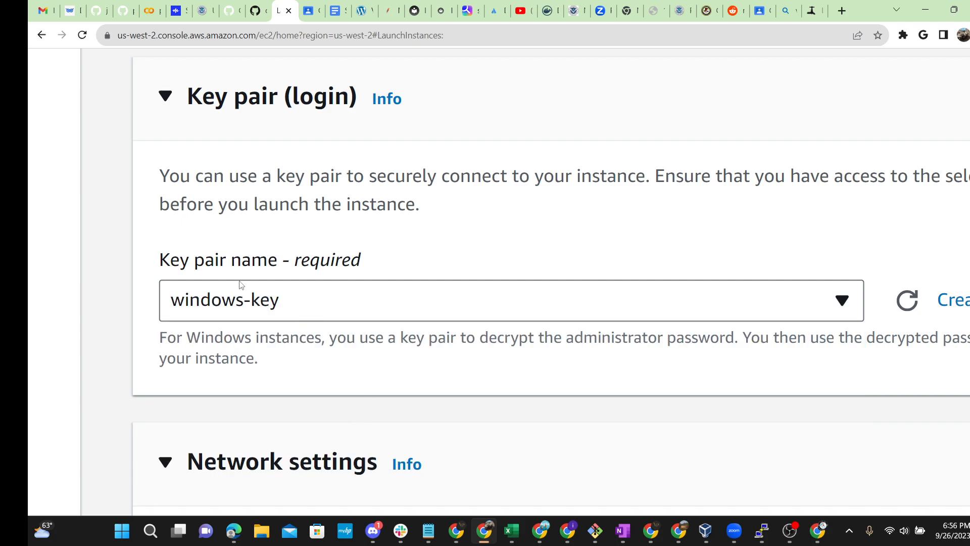
pyautogui.hotkey('ctrl', '-')
pyautogui.hotkey('ctrl', '-')
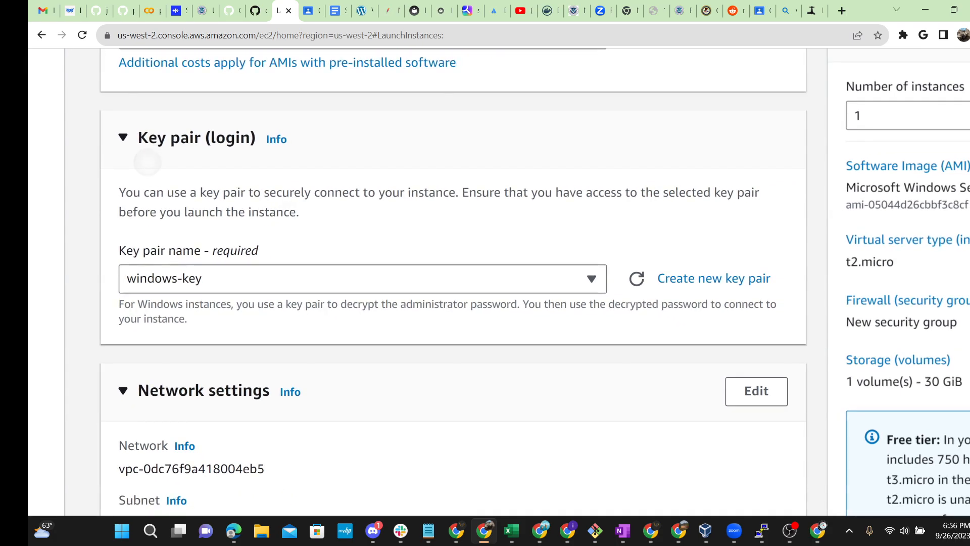
pyautogui.scroll(-5, 455, 283)
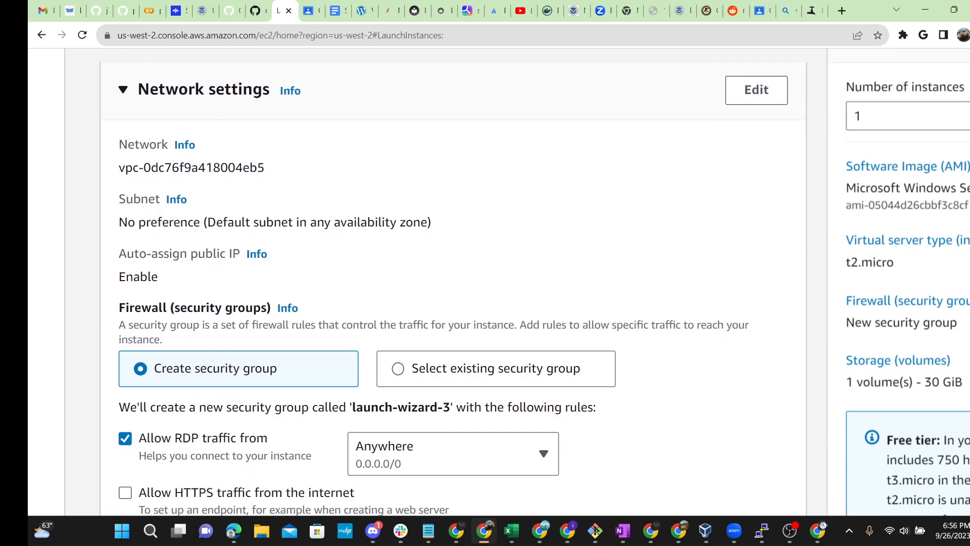
pyautogui.hotkey('ctrl', '+')
pyautogui.hotkey('ctrl', '+')
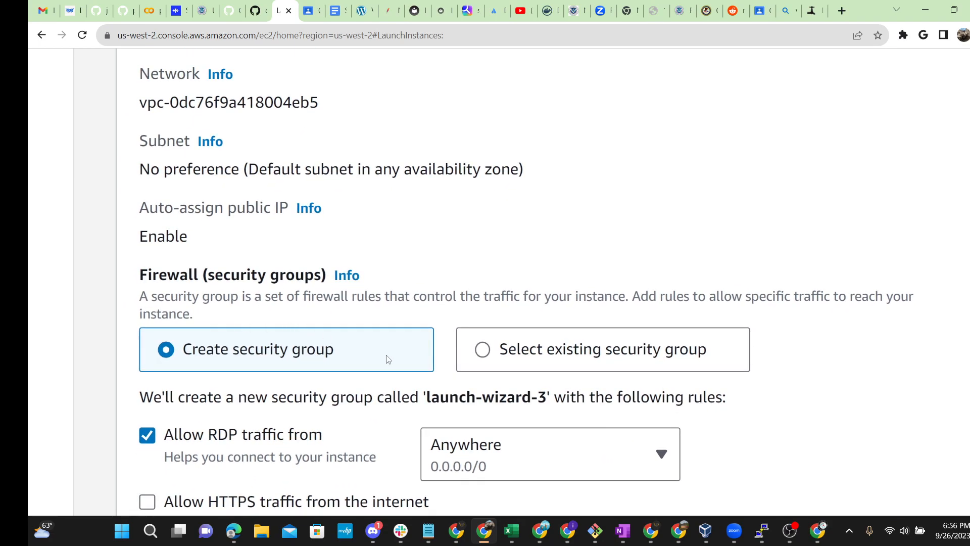
pyautogui.scroll(-1, 335, 352)
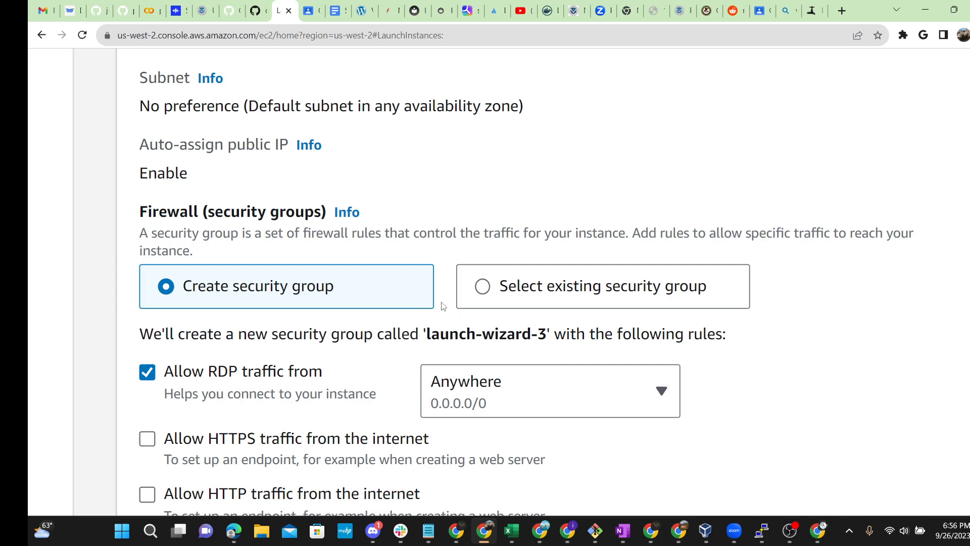
# Step: Use the existing security group launch-wizard-1 instead of creating a new one
pyautogui.click(481, 293)
pyautogui.scroll(-2, 303, 298)
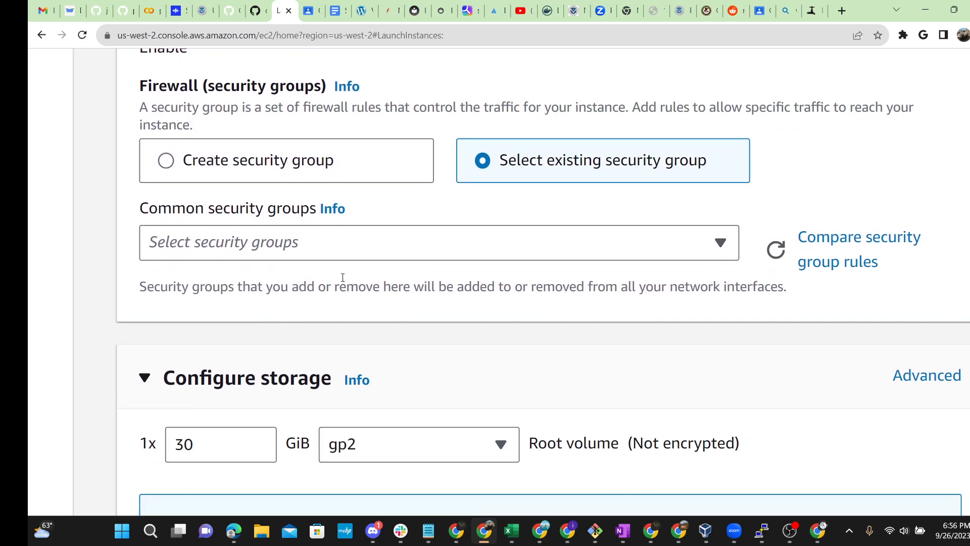
pyautogui.click(730, 248)
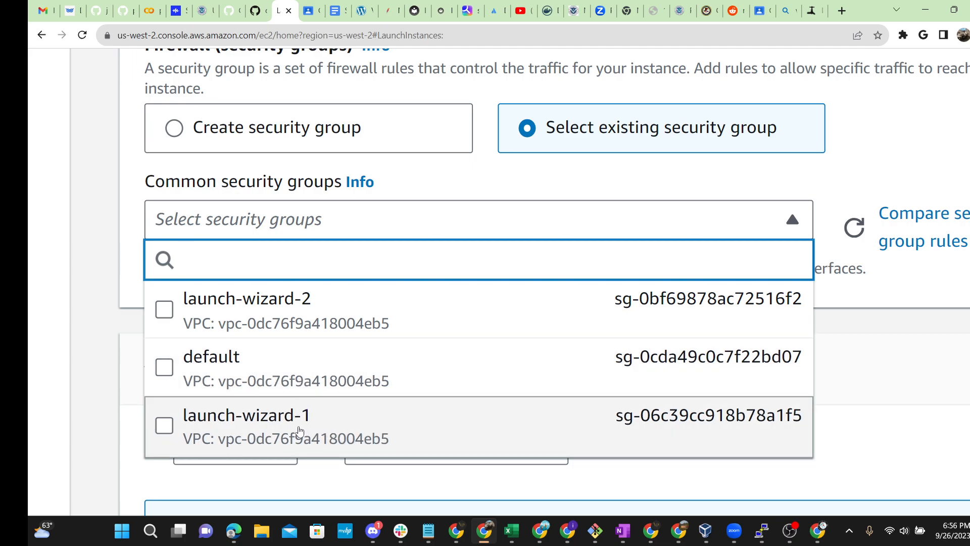
pyautogui.click(301, 430)
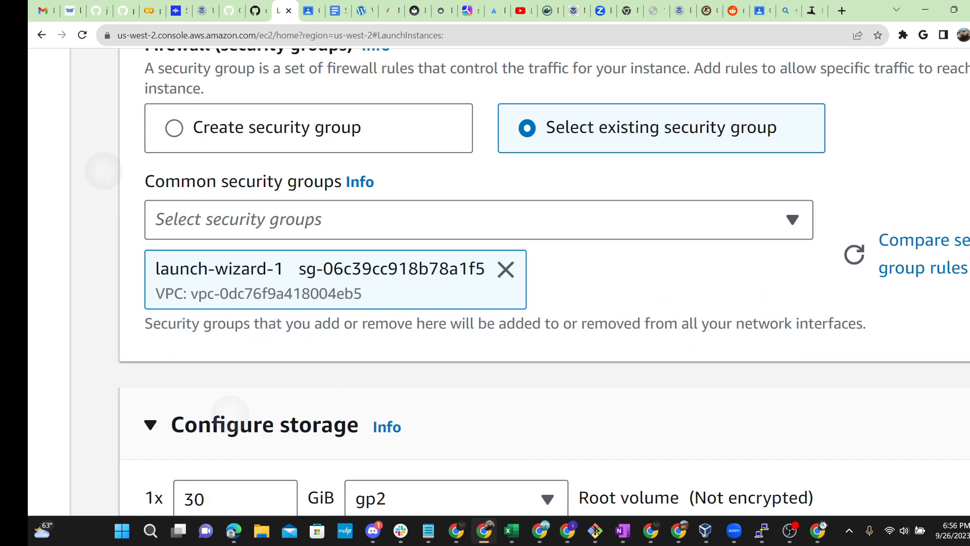
# Step: Review the 30 GiB gp2 root volume in Configure storage and the Summary panel
pyautogui.hotkey('ctrl', '-')
pyautogui.hotkey('ctrl', '-')
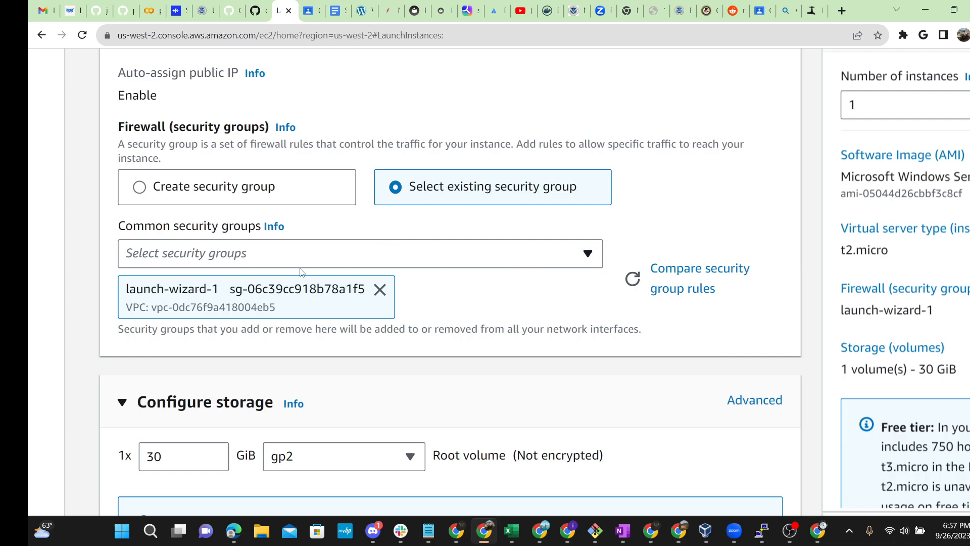
pyautogui.scroll(-4, 298, 272)
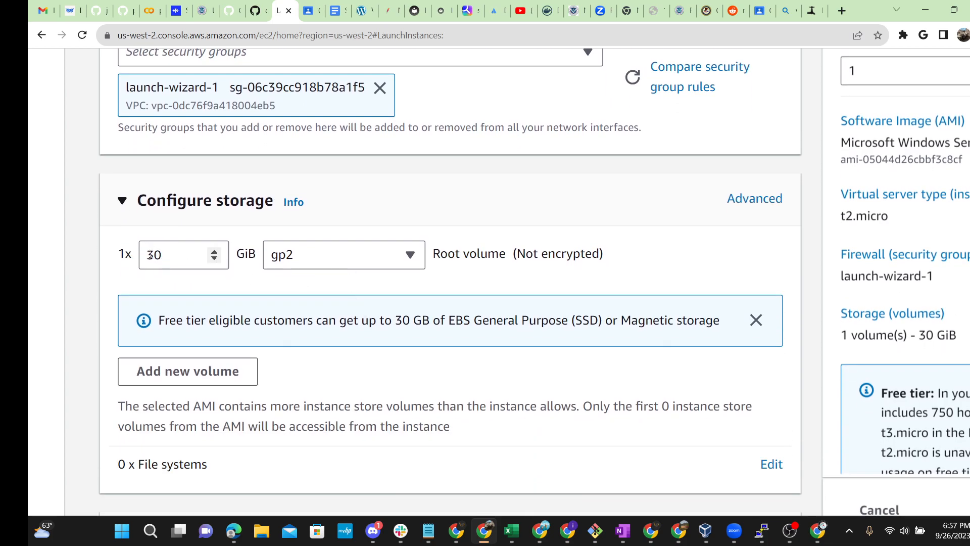
pyautogui.hotkey('ctrl', '+')
pyautogui.hotkey('ctrl', '+')
pyautogui.hotkey('ctrl', '+')
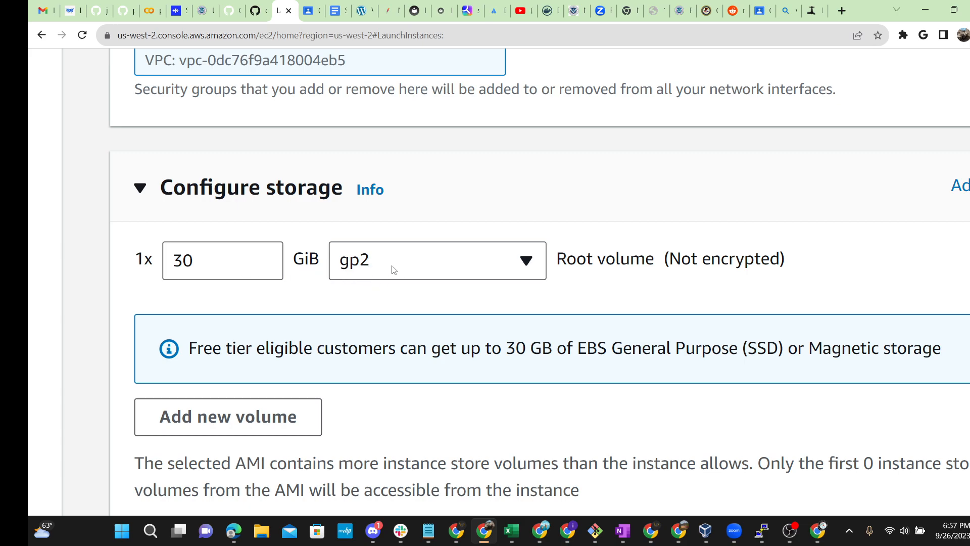
pyautogui.scroll(-3, 414, 298)
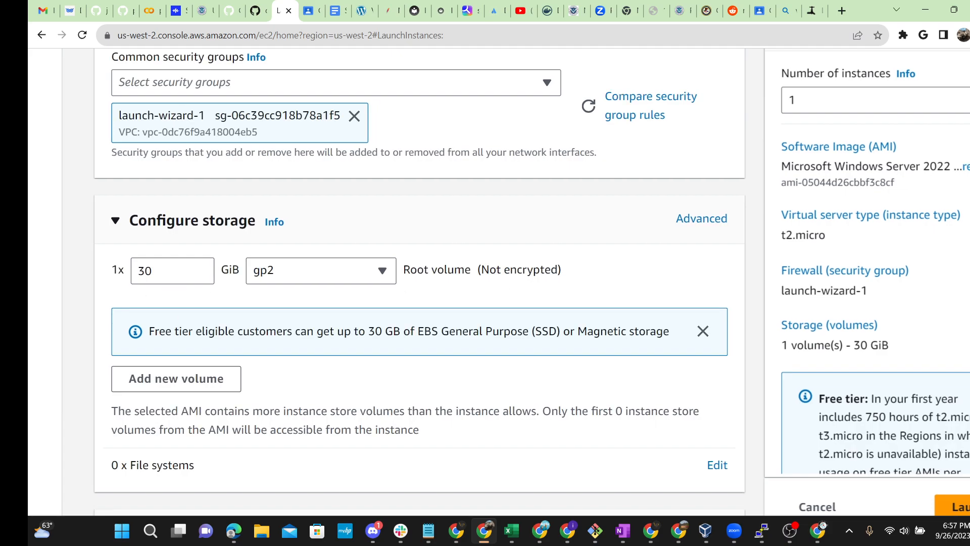
pyautogui.scroll(-3, 566, 283)
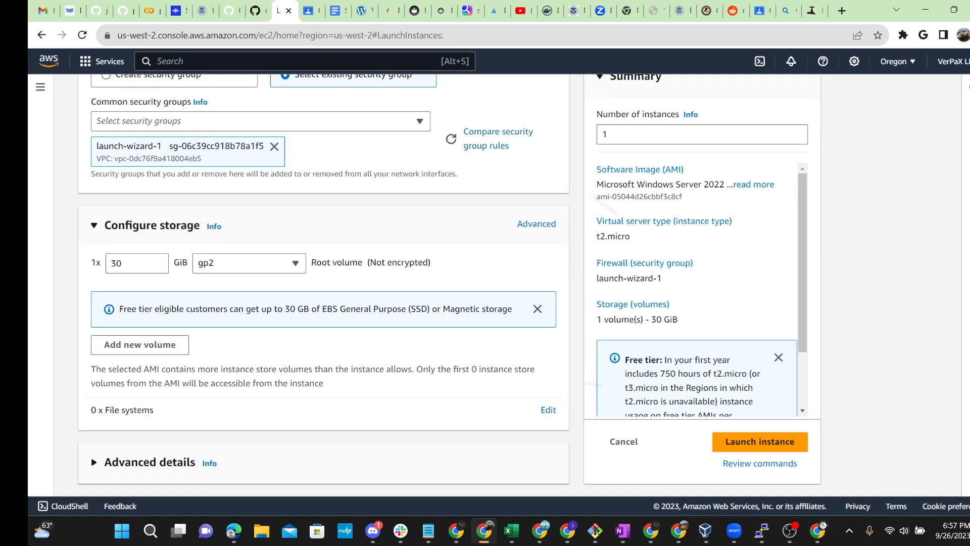
pyautogui.scroll(4, 435, 273)
pyautogui.scroll(1, 433, 276)
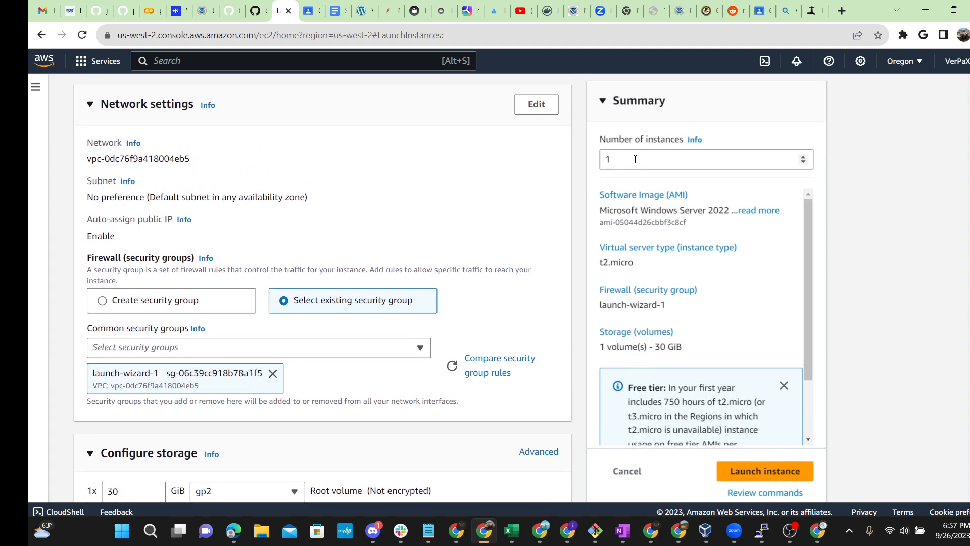
# Step: Launch the Demo-window-server instance and refresh the Instances list to see it Pending
pyautogui.click(776, 474)
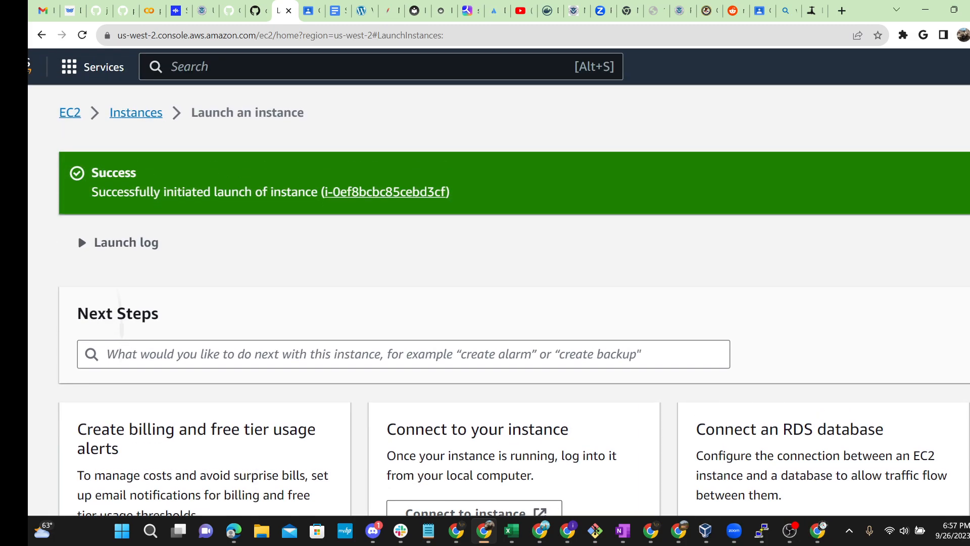
pyautogui.click(135, 112)
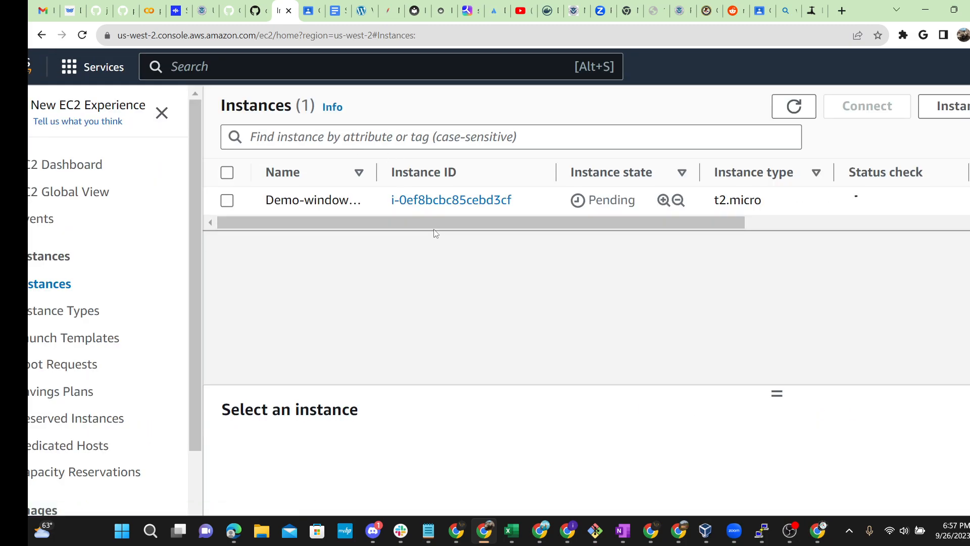
pyautogui.moveTo(417, 222); pyautogui.dragTo(263, 220)
pyautogui.hscroll(-2, 499, 284)
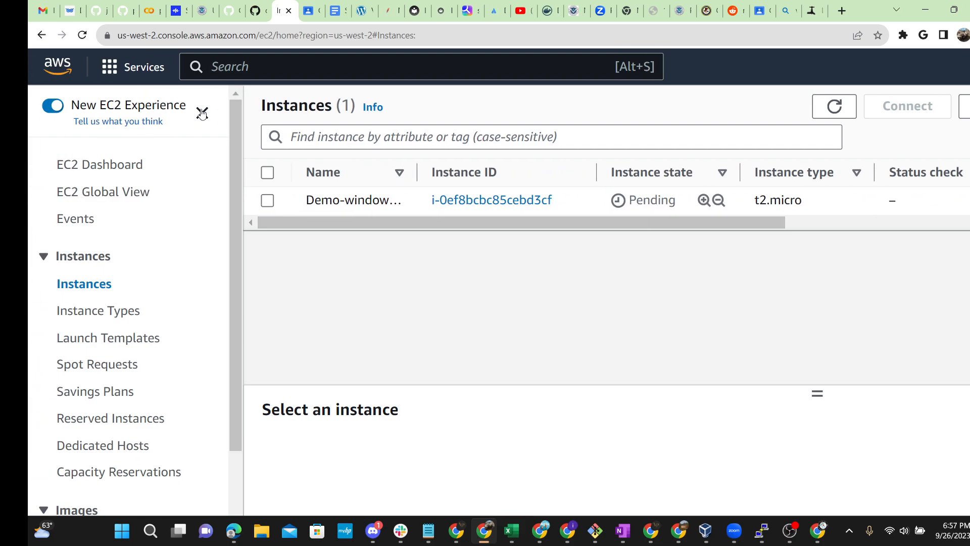
pyautogui.click(83, 35)
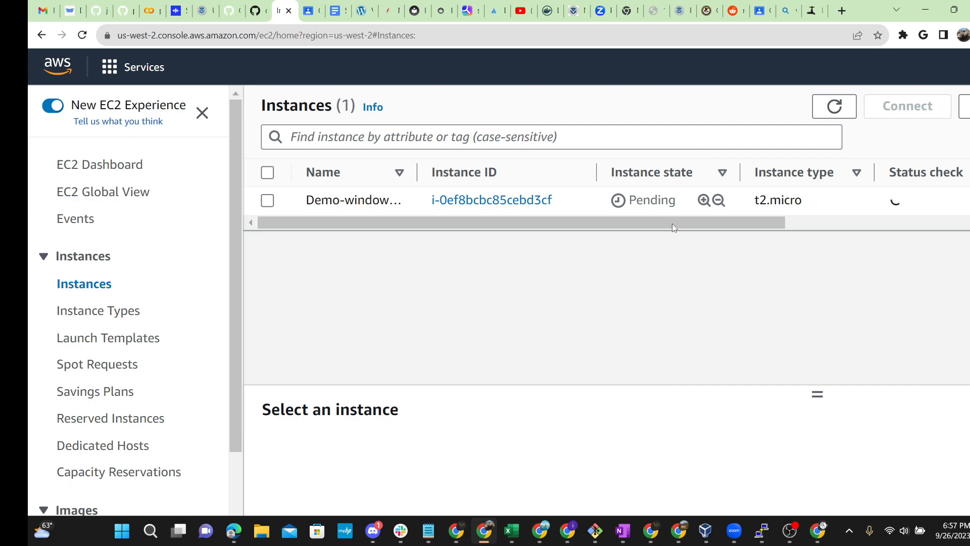
pyautogui.moveTo(675, 224); pyautogui.dragTo(785, 230)
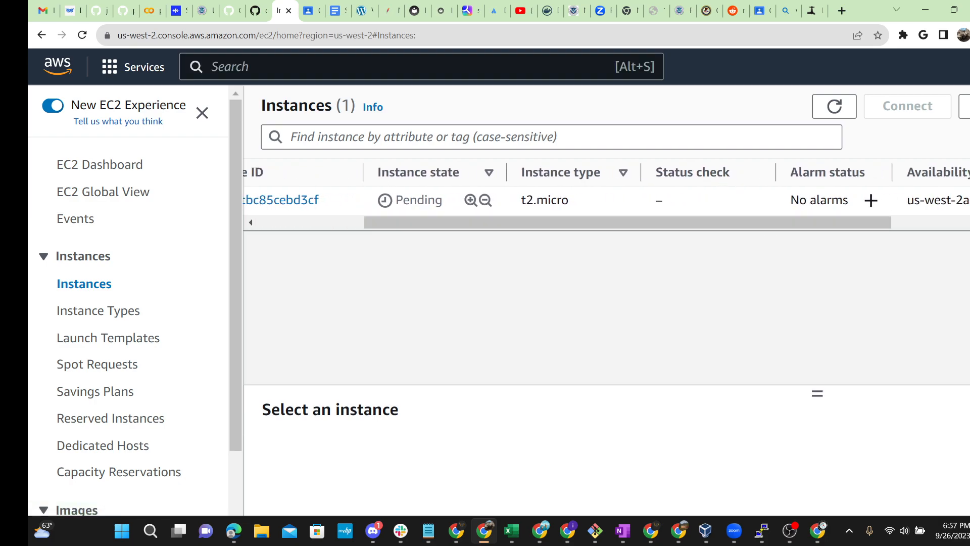
pyautogui.scroll(3, 771, 239)
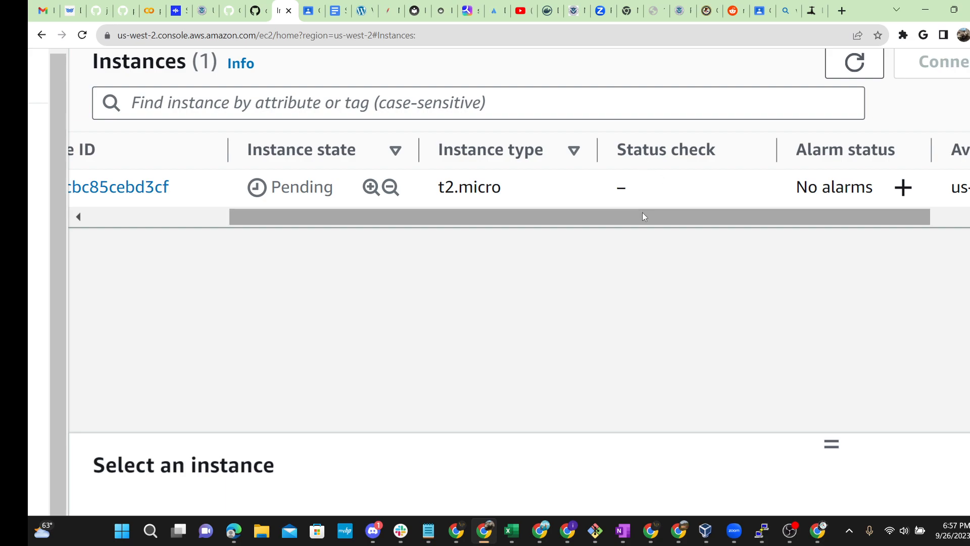
# Step: Reload the Instances page until Demo-window-server shows Running with status checks initializing
pyautogui.moveTo(645, 213); pyautogui.dragTo(435, 214)
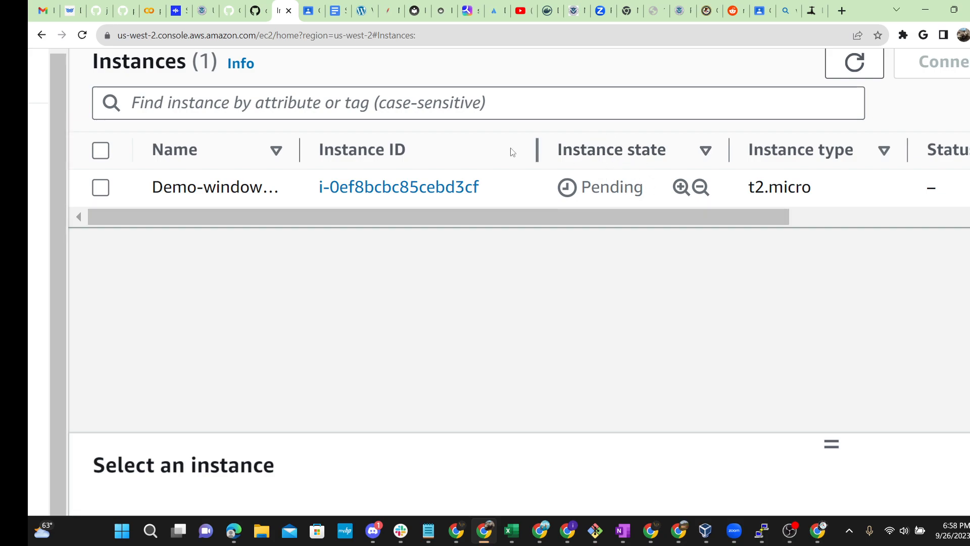
pyautogui.press('F5')
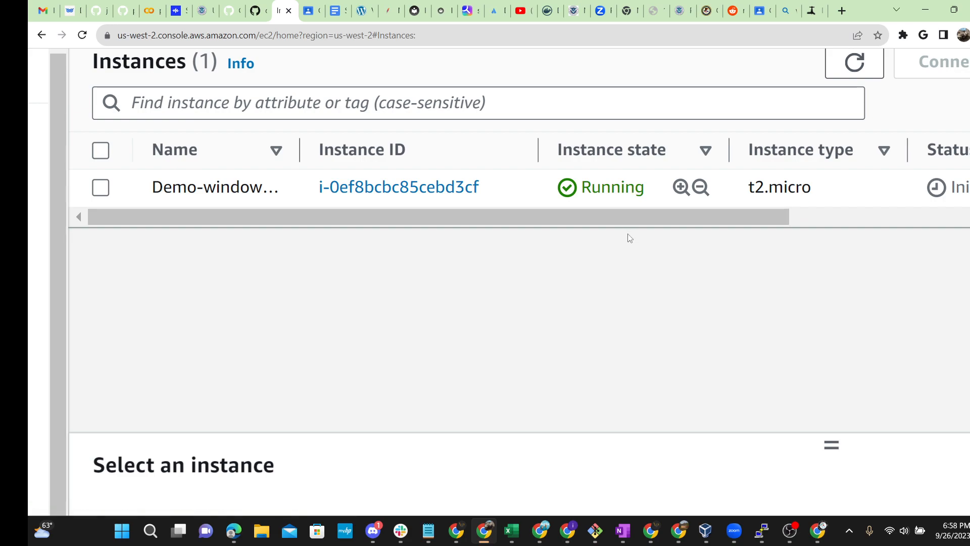
pyautogui.moveTo(626, 220); pyautogui.dragTo(769, 225)
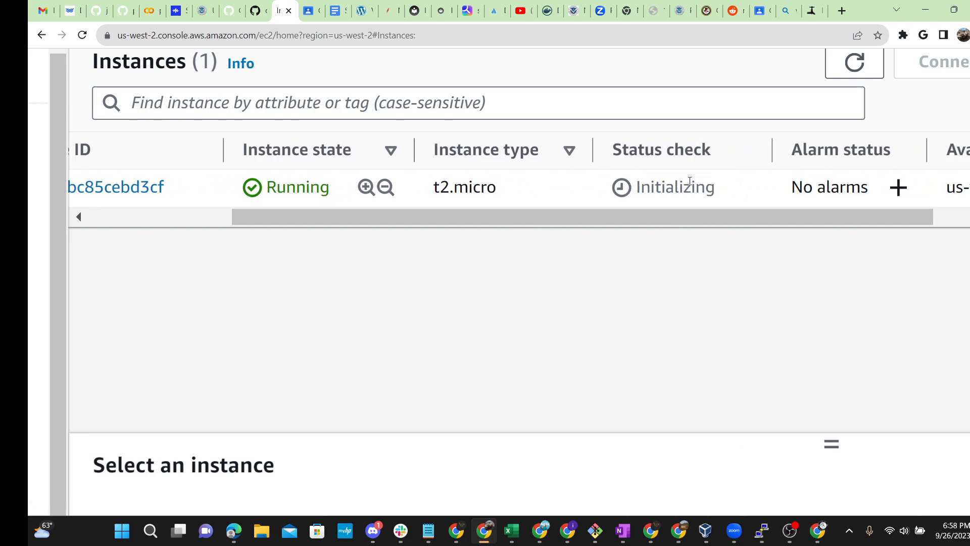
pyautogui.scroll(3, 561, 213)
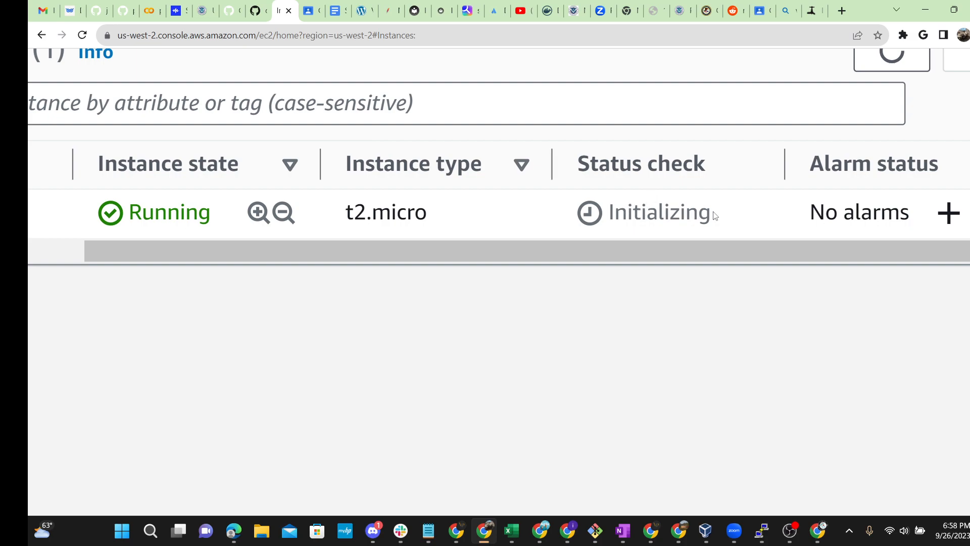
pyautogui.moveTo(701, 212); pyautogui.dragTo(614, 208)
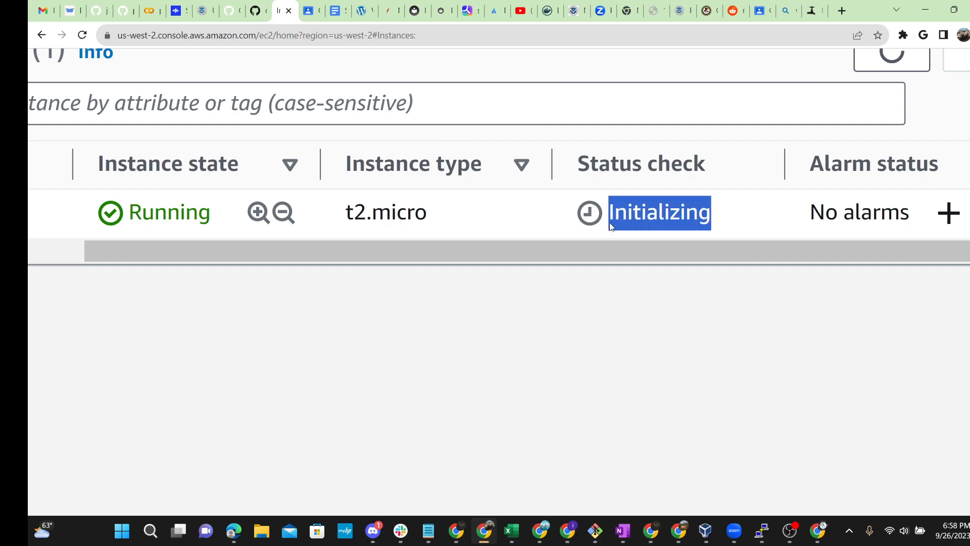
pyautogui.click(623, 344)
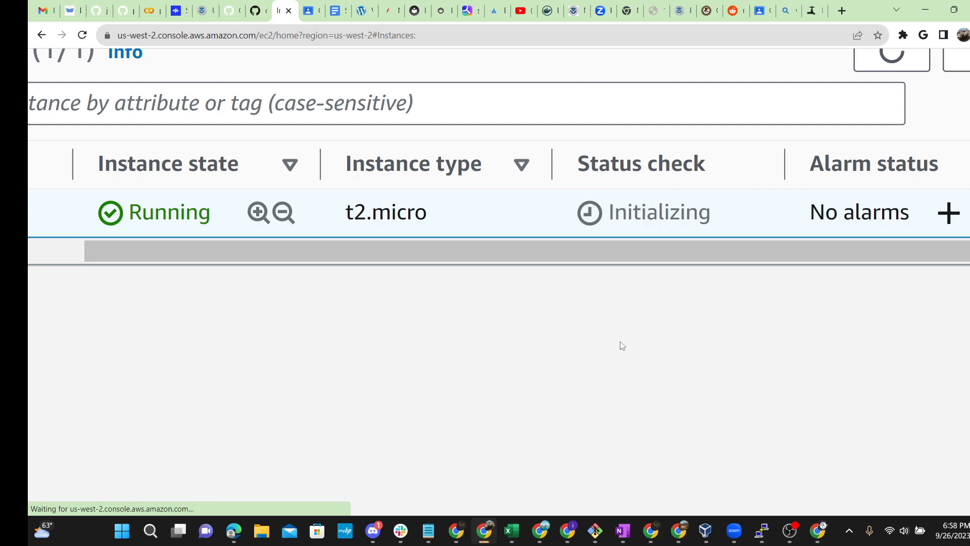
pyautogui.hotkey('ctrl', '-')
pyautogui.hotkey('ctrl', '-')
pyautogui.hotkey('ctrl', '-')
pyautogui.hotkey('ctrl', '-')
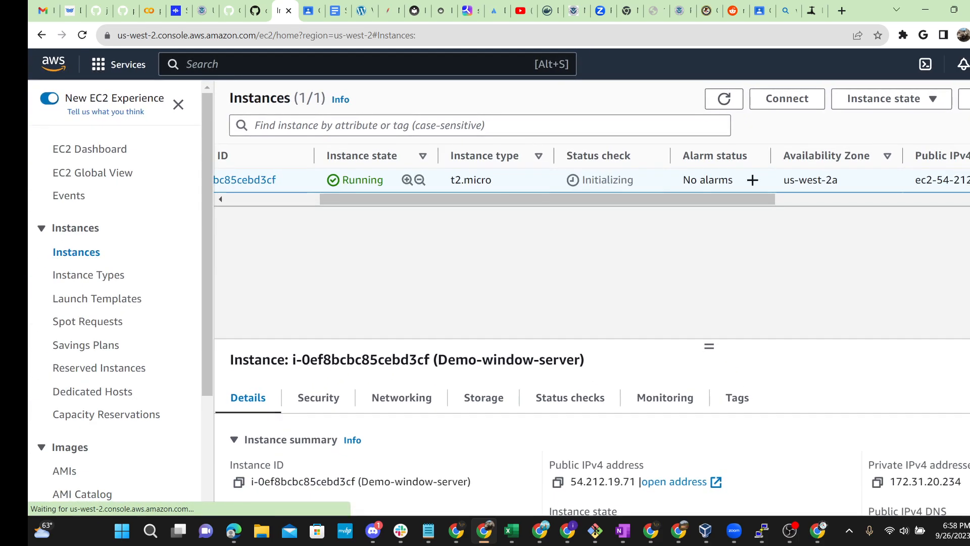
pyautogui.click(82, 35)
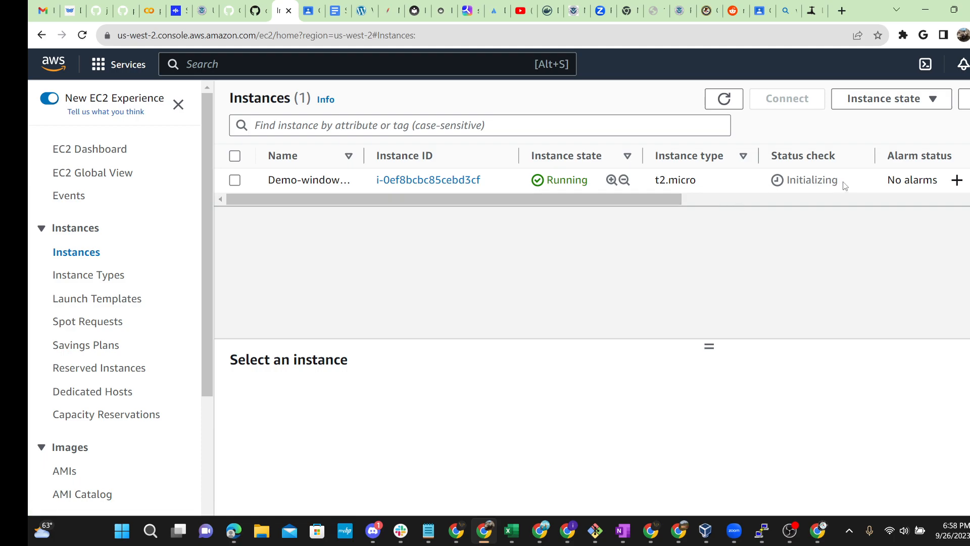
# Step: Select Demo-window-server to show its details, including public IPv4 54.212.19.71
pyautogui.moveTo(837, 181); pyautogui.dragTo(790, 182)
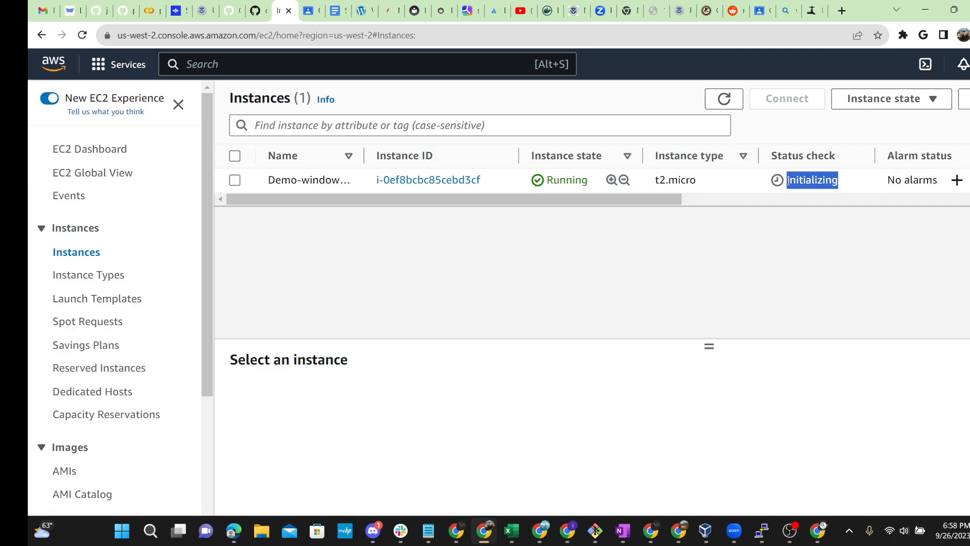
pyautogui.click(789, 181)
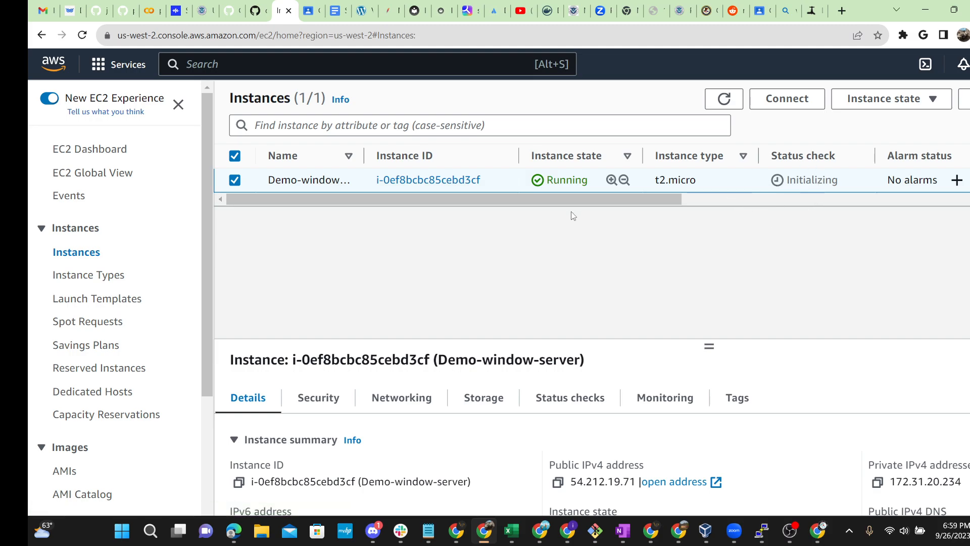
pyautogui.moveTo(616, 196)
pyautogui.mouseDown()
pyautogui.moveTo(726, 202)
pyautogui.moveTo(612, 203)
pyautogui.mouseUp()
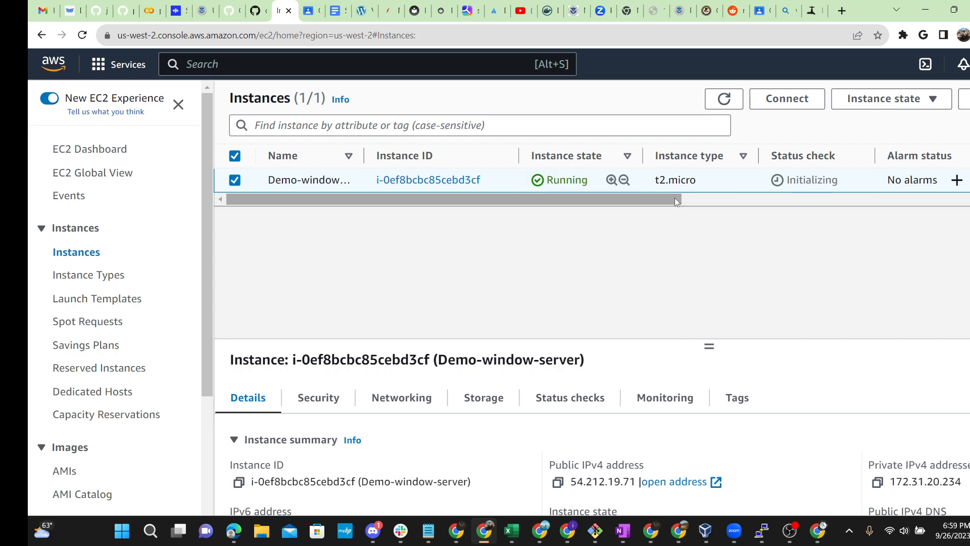
pyautogui.moveTo(672, 199)
pyautogui.mouseDown()
pyautogui.moveTo(775, 197)
pyautogui.moveTo(679, 200)
pyautogui.mouseUp()
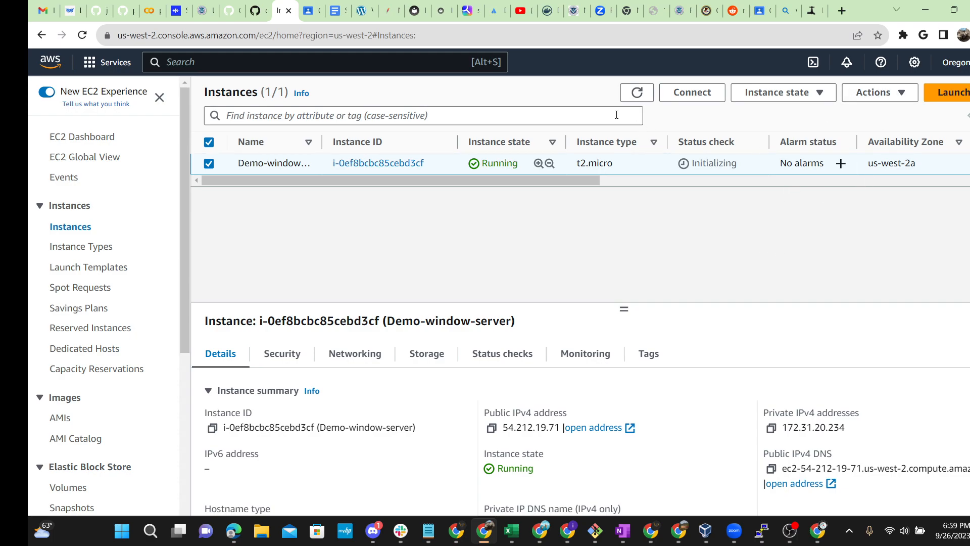
pyautogui.click(693, 92)
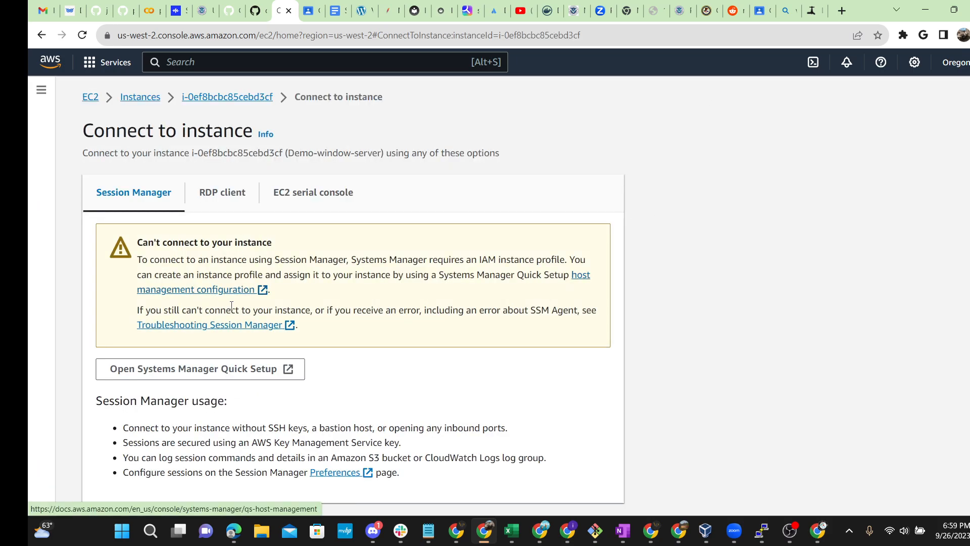
pyautogui.scroll(3, 48, 219)
pyautogui.scroll(1, 48, 218)
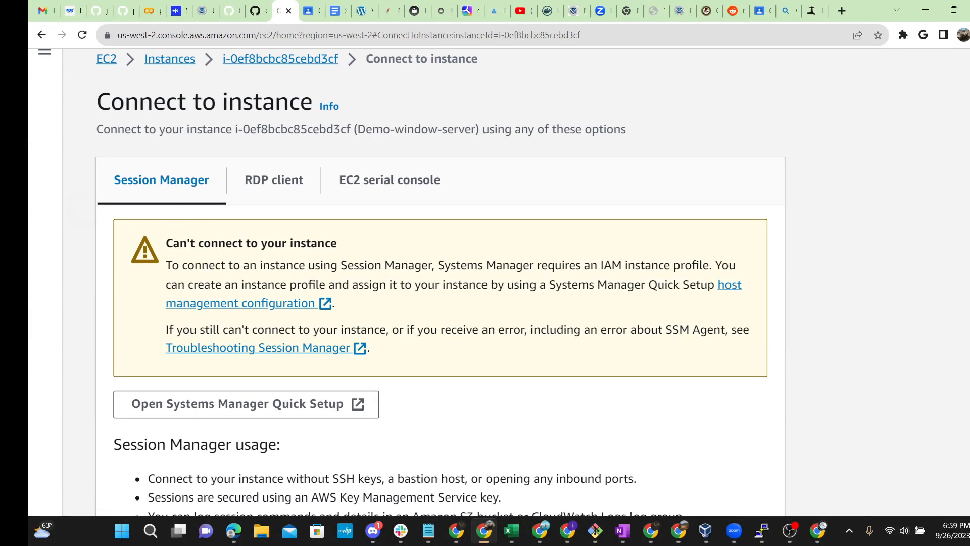
pyautogui.scroll(3, 103, 171)
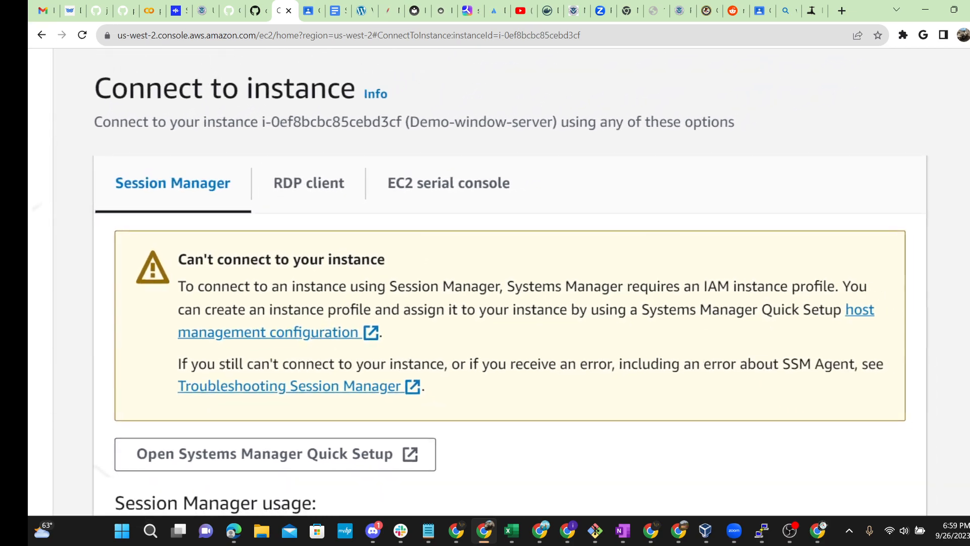
pyautogui.scroll(-1, 65, 334)
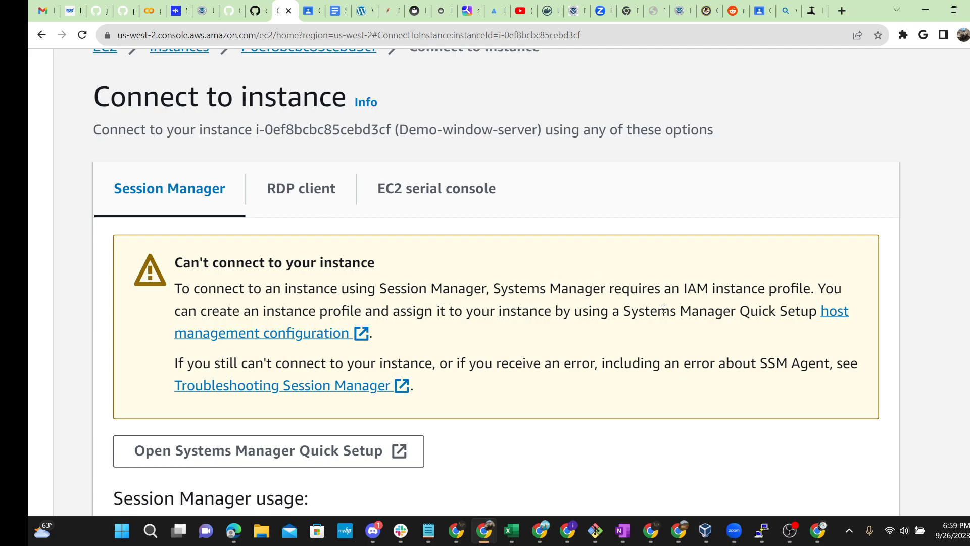
pyautogui.scroll(3, 162, 395)
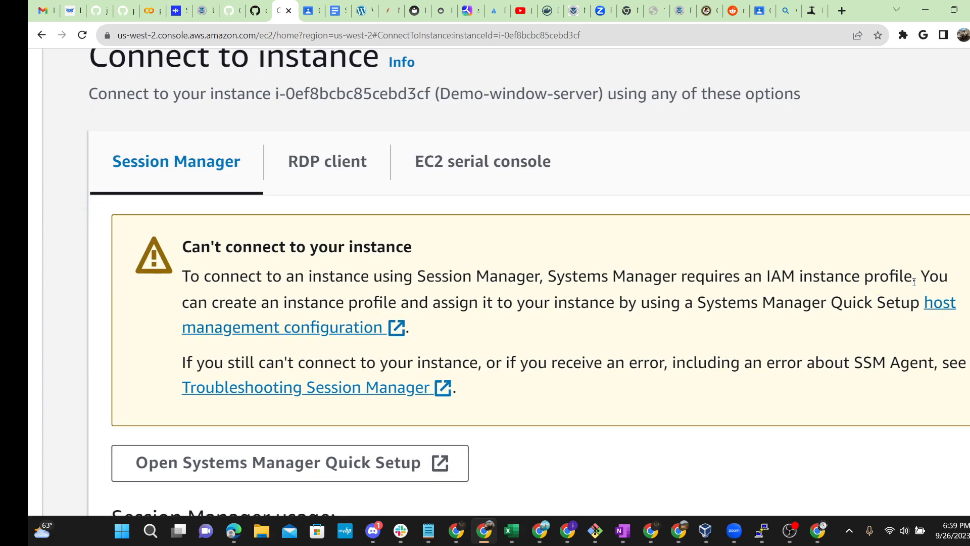
pyautogui.moveTo(915, 278); pyautogui.dragTo(181, 277)
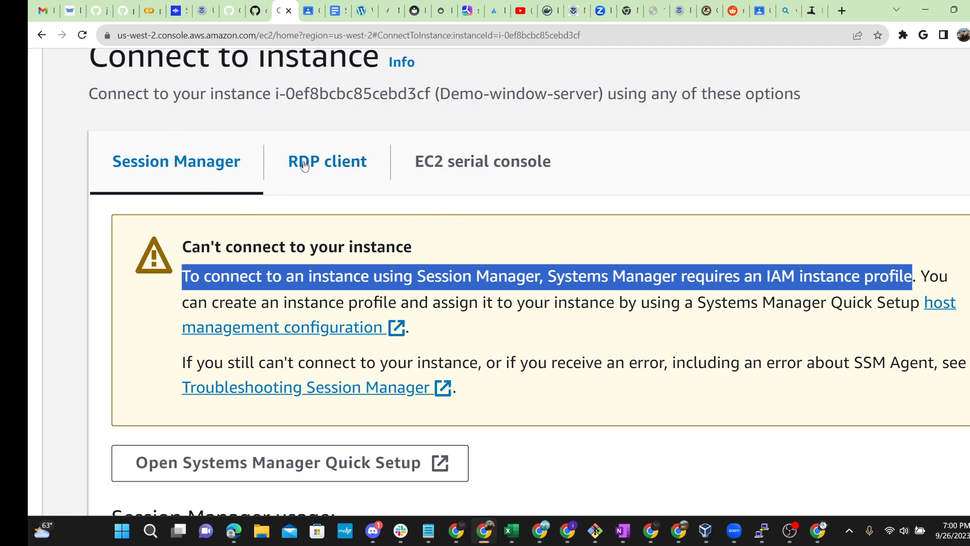
# Step: Switch to the RDP client connection option and look over its port 3389 warning
pyautogui.click(331, 179)
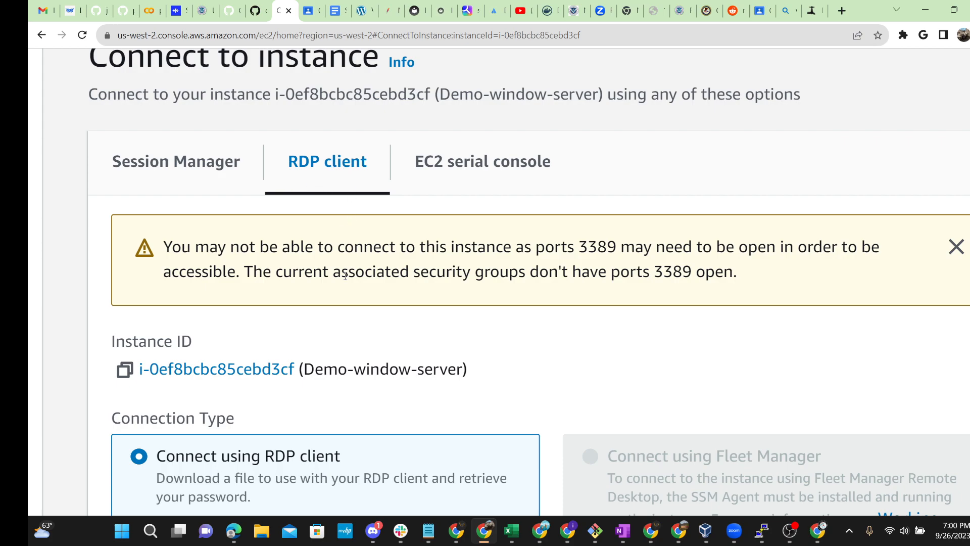
pyautogui.moveTo(758, 281); pyautogui.dragTo(169, 249)
pyautogui.click(257, 249)
# Step: Select the port number 3389 in the warning and copy it
pyautogui.moveTo(158, 249); pyautogui.dragTo(51, 260)
pyautogui.moveTo(621, 253); pyautogui.dragTo(574, 251)
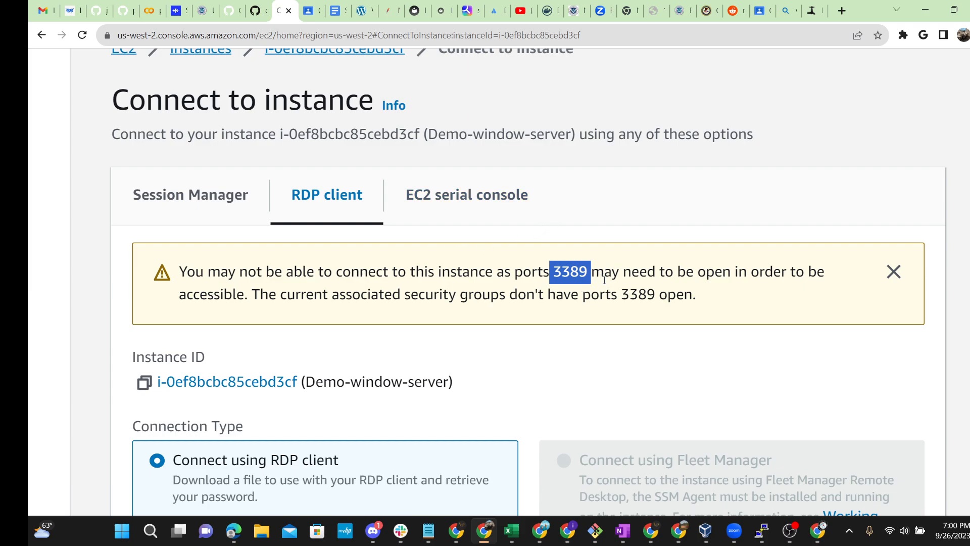
pyautogui.click(581, 275)
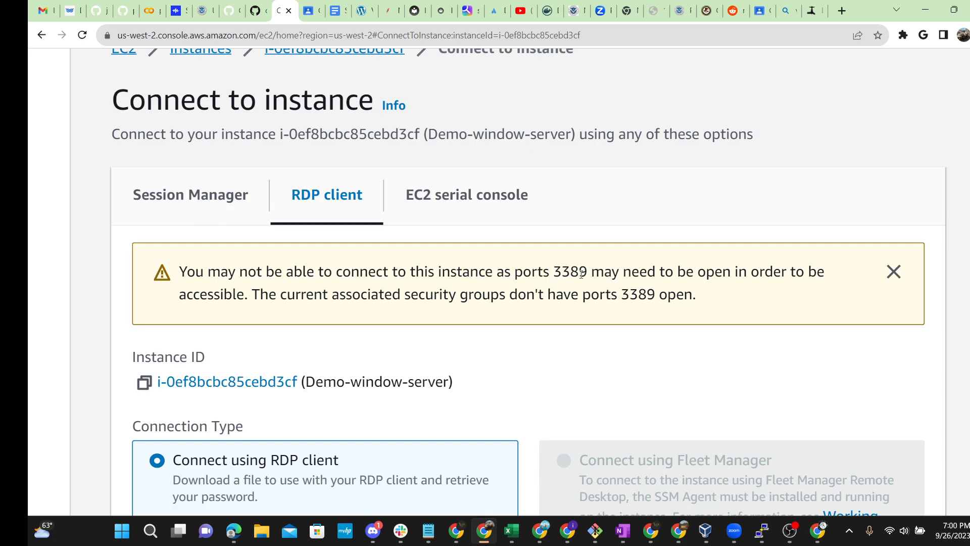
pyautogui.moveTo(588, 271); pyautogui.dragTo(549, 271)
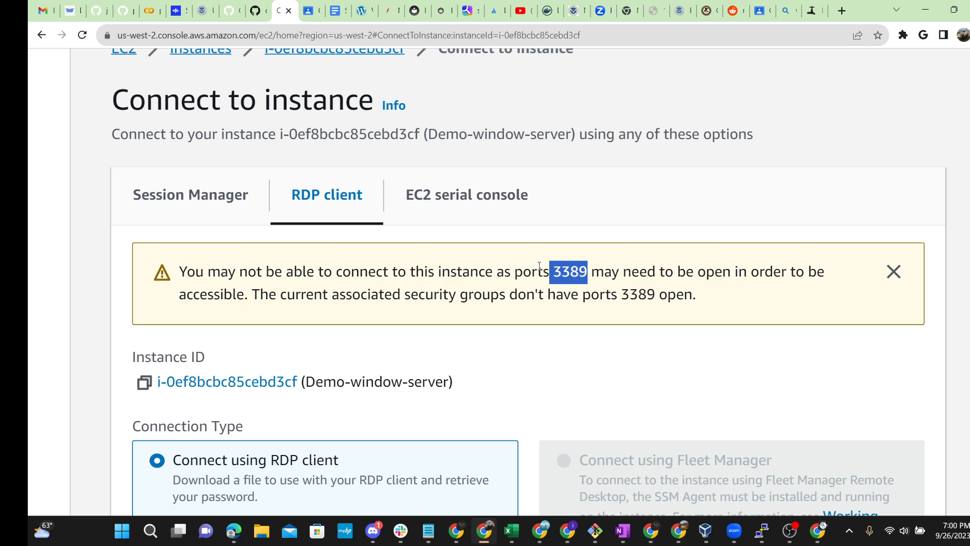
pyautogui.click(555, 274)
pyautogui.moveTo(590, 271); pyautogui.dragTo(556, 272)
pyautogui.rightClick(564, 273)
pyautogui.click(586, 281)
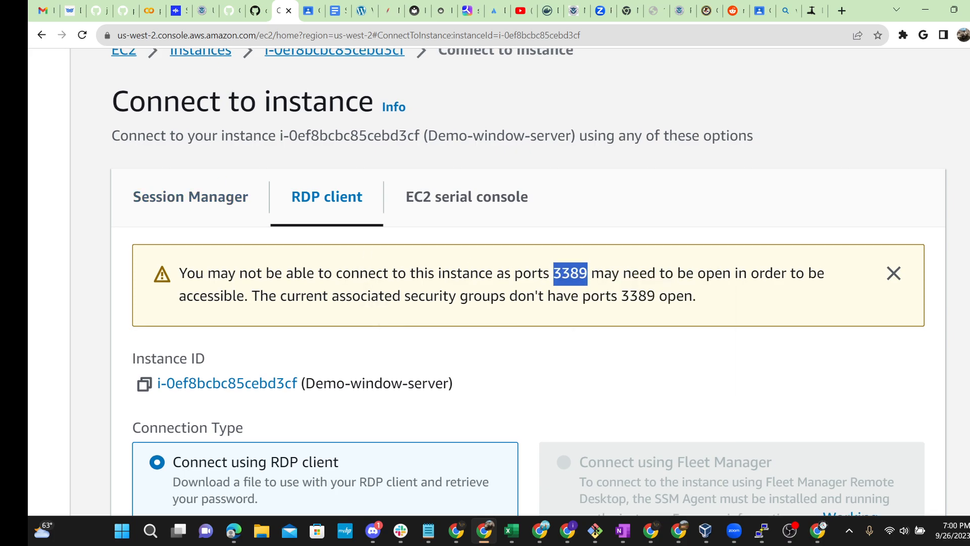
pyautogui.scroll(2, 544, 274)
# Step: Show the Security tab of Demo-window-server: launch-wizard-1 allows only inbound TCP 22 and 443
pyautogui.click(310, 127)
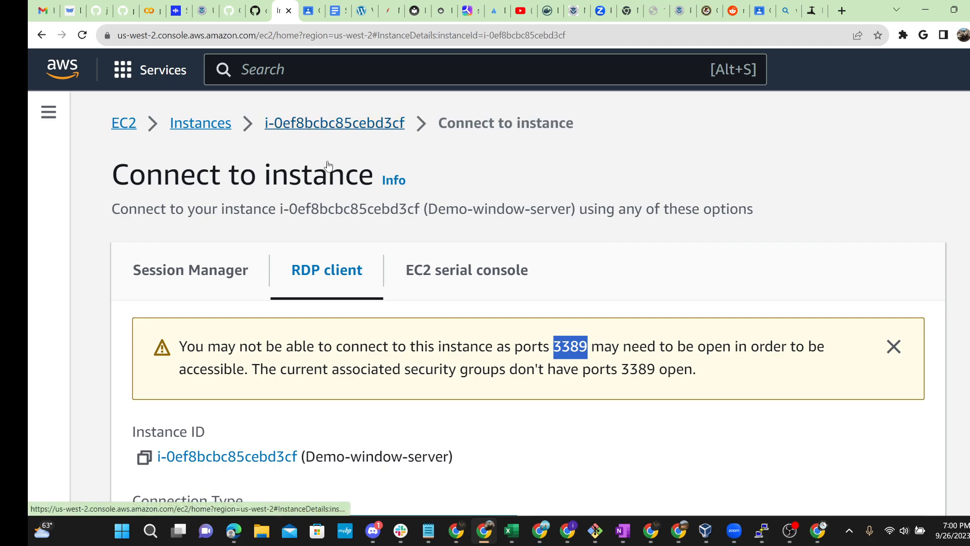
pyautogui.scroll(-5, 596, 290)
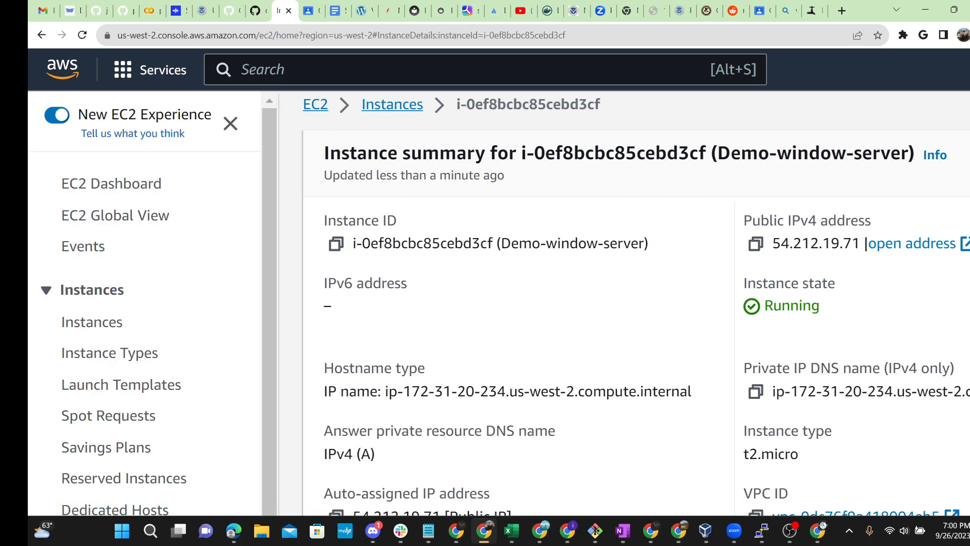
pyautogui.scroll(-3, 455, 207)
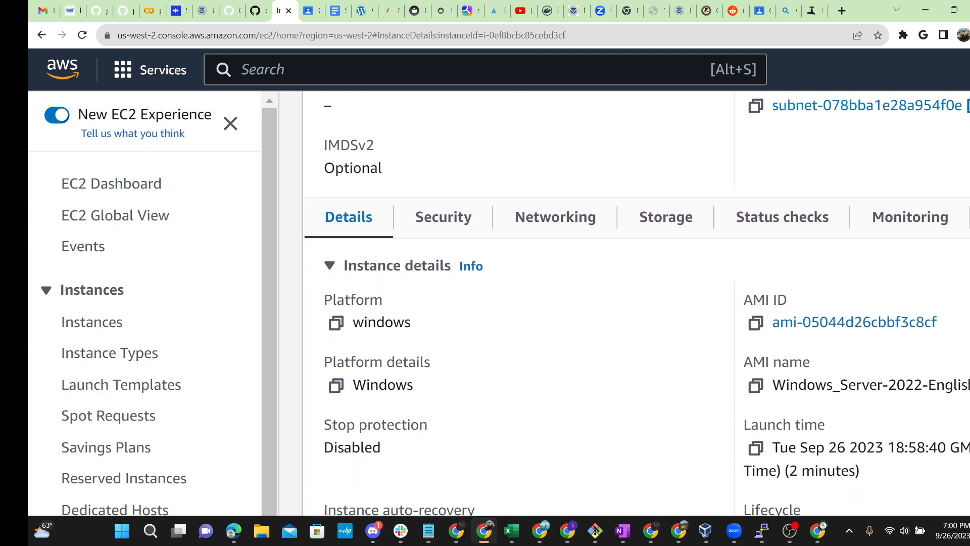
pyautogui.click(455, 208)
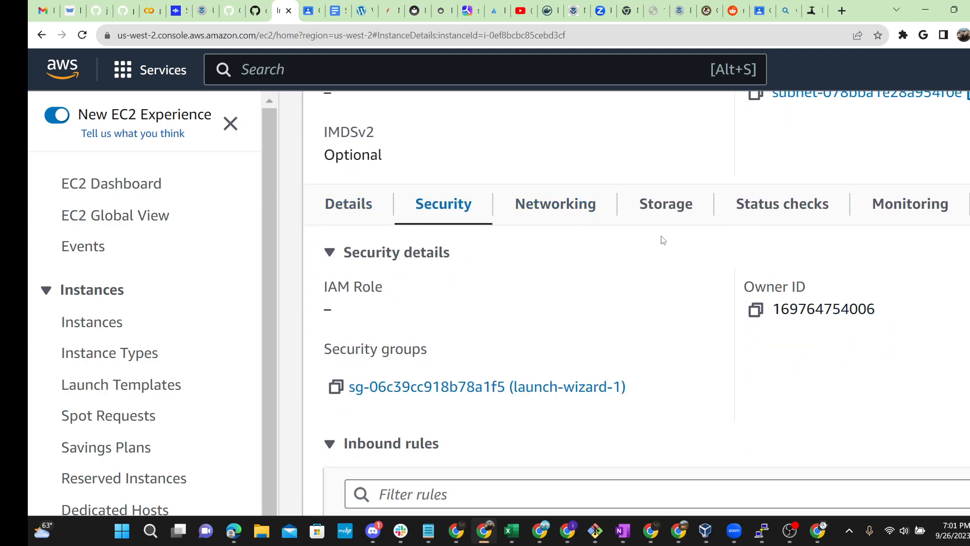
pyautogui.scroll(-3, 662, 240)
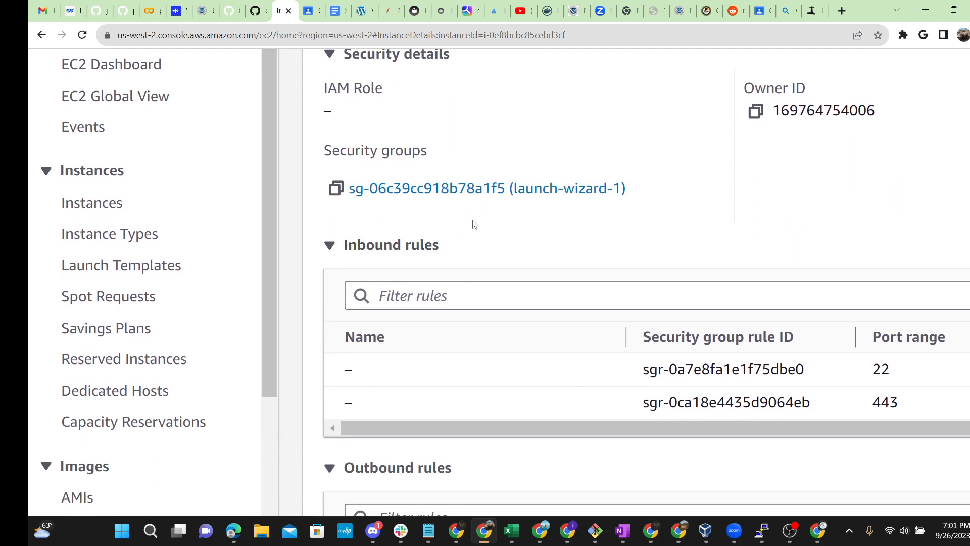
pyautogui.hscroll(5, 647, 384)
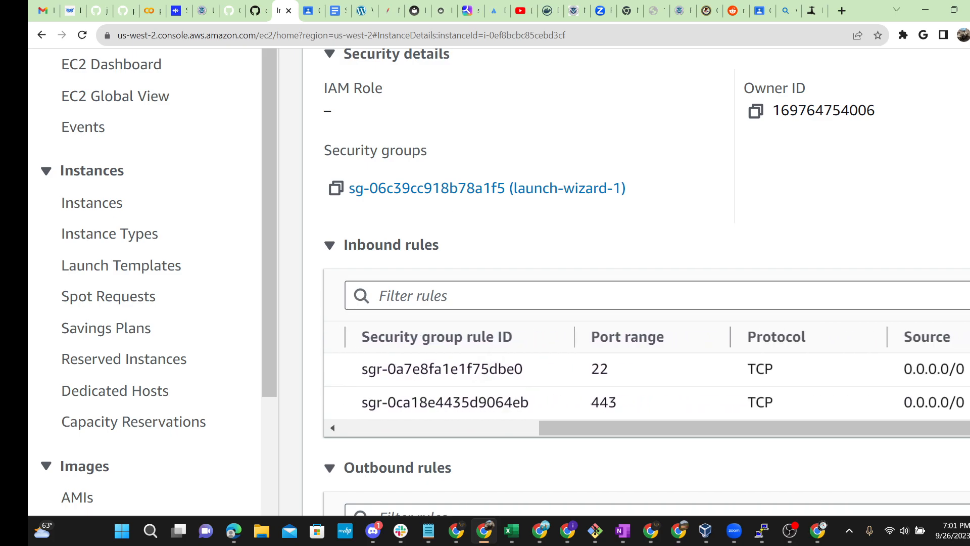
pyautogui.hscroll(-2, 646, 384)
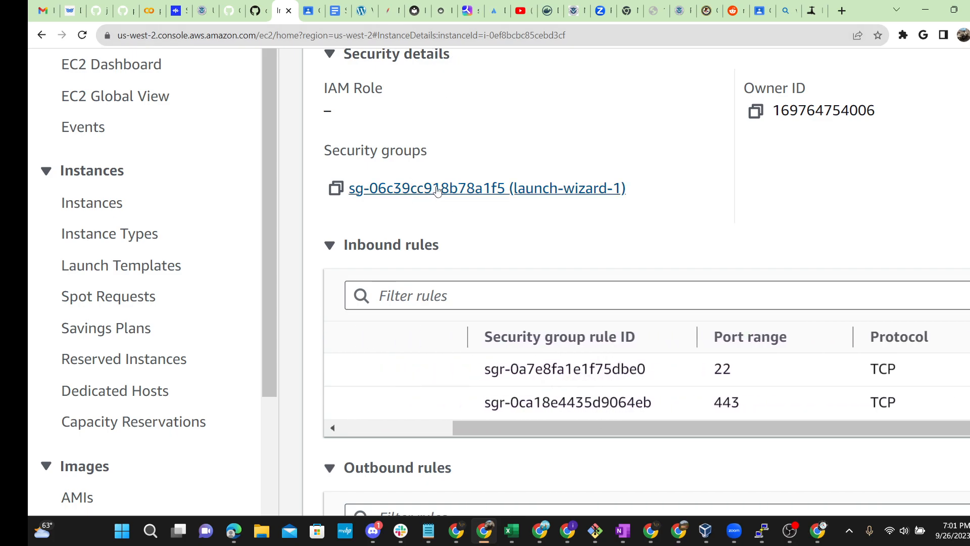
pyautogui.hscroll(4, 539, 189)
pyautogui.scroll(-4, 544, 188)
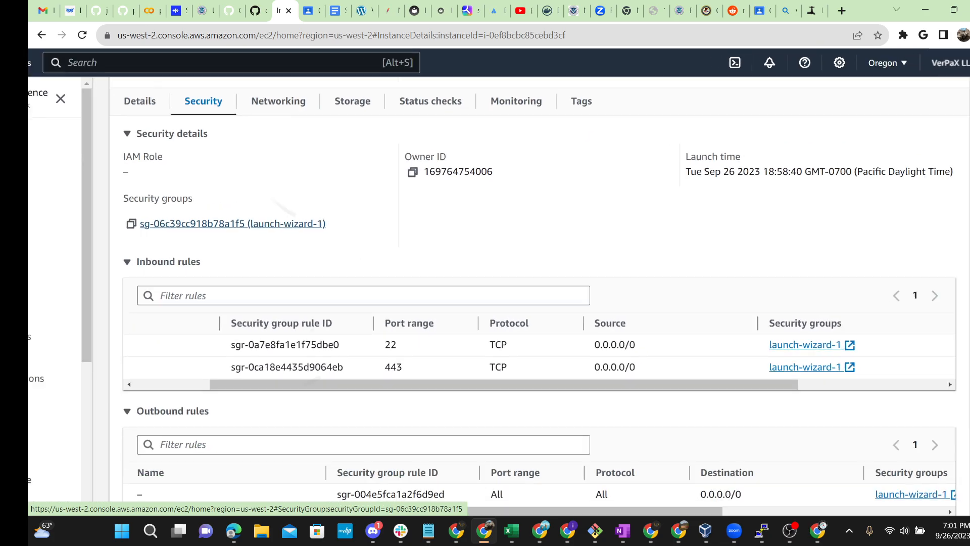
# Step: Open the launch-wizard-1 security group and review its SSH 22 and HTTPS 443 inbound rules
pyautogui.click(343, 209)
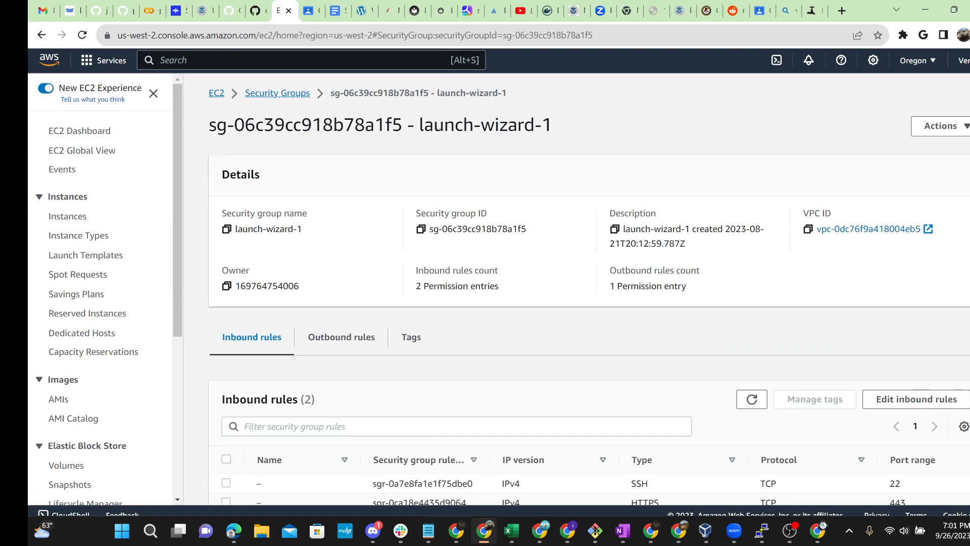
pyautogui.scroll(-1, 589, 289)
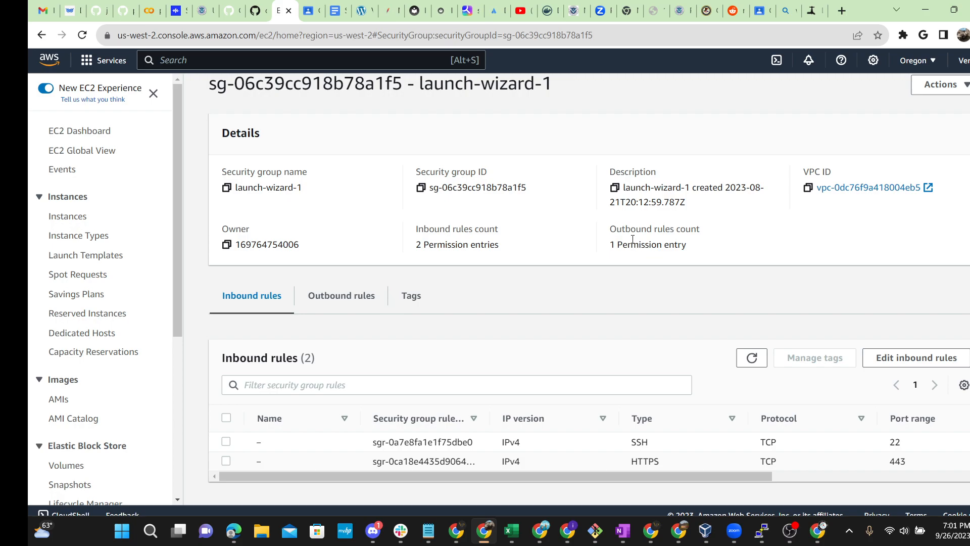
pyautogui.scroll(3, 633, 239)
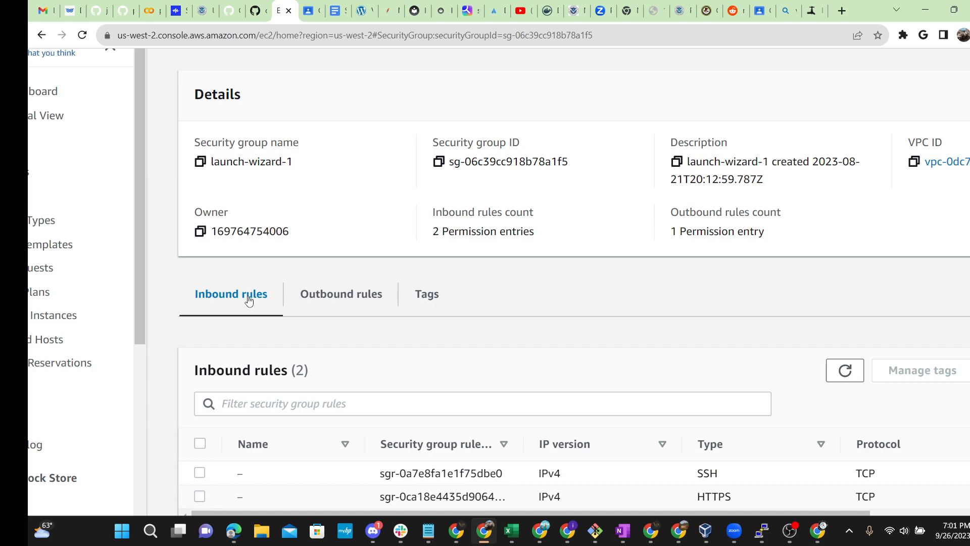
pyautogui.hscroll(4, 505, 329)
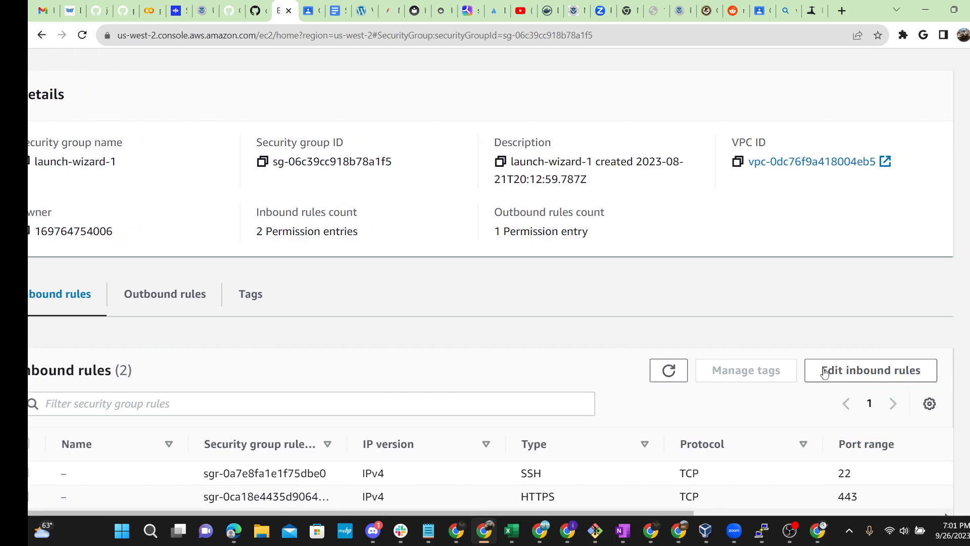
pyautogui.moveTo(923, 370); pyautogui.dragTo(807, 368)
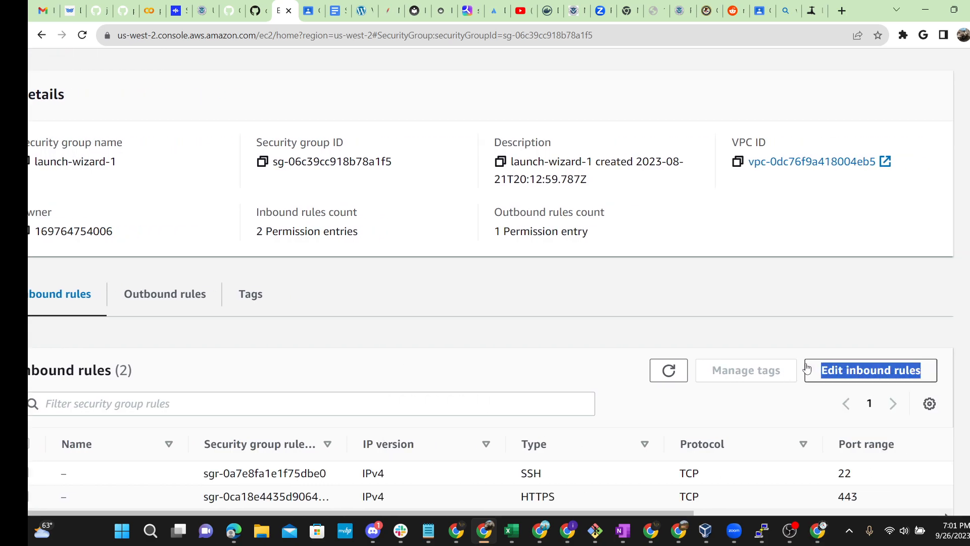
# Step: Start editing the inbound rules and review the existing HTTPS 443 rule
pyautogui.click(852, 380)
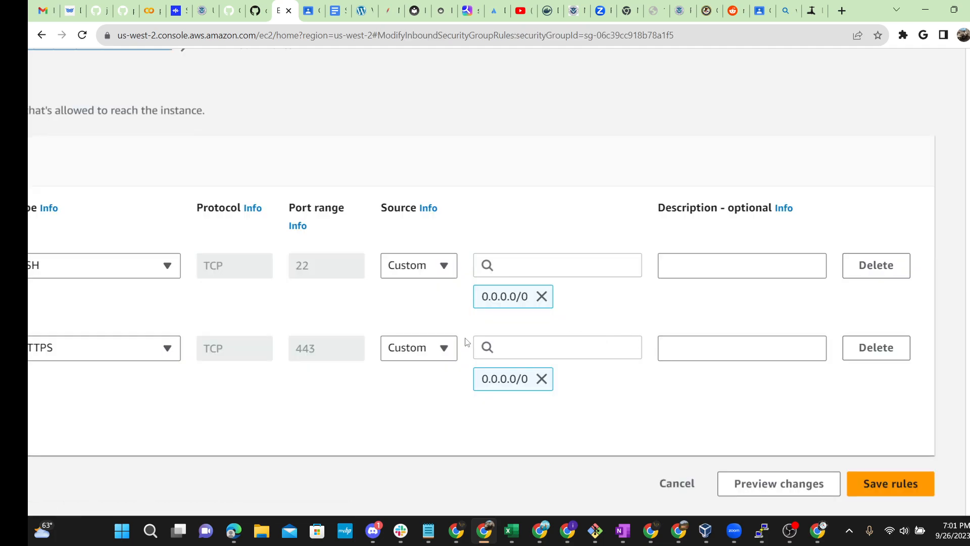
pyautogui.hscroll(-5, 607, 351)
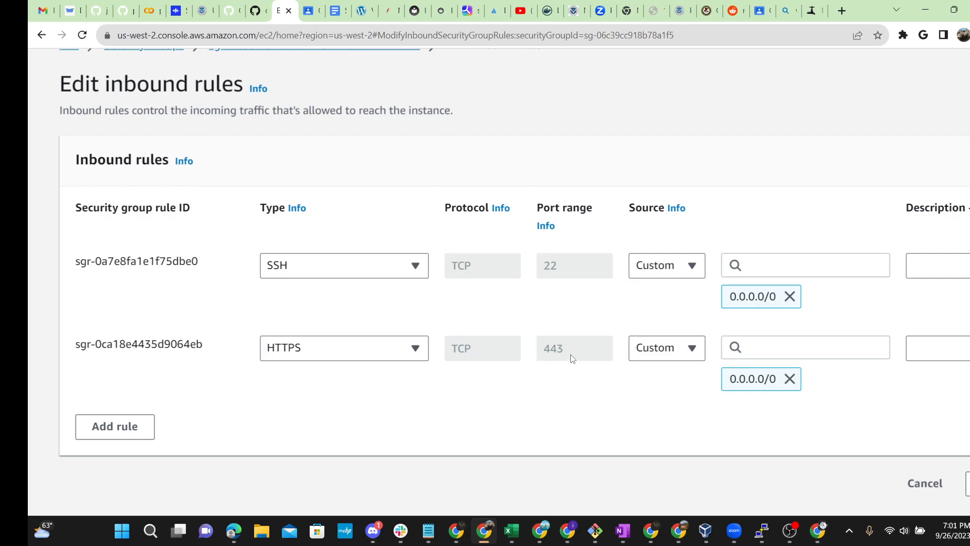
pyautogui.scroll(-1, 555, 374)
pyautogui.keyDown('ctrl'); pyautogui.scroll(3, 386, 225); pyautogui.keyUp('ctrl')
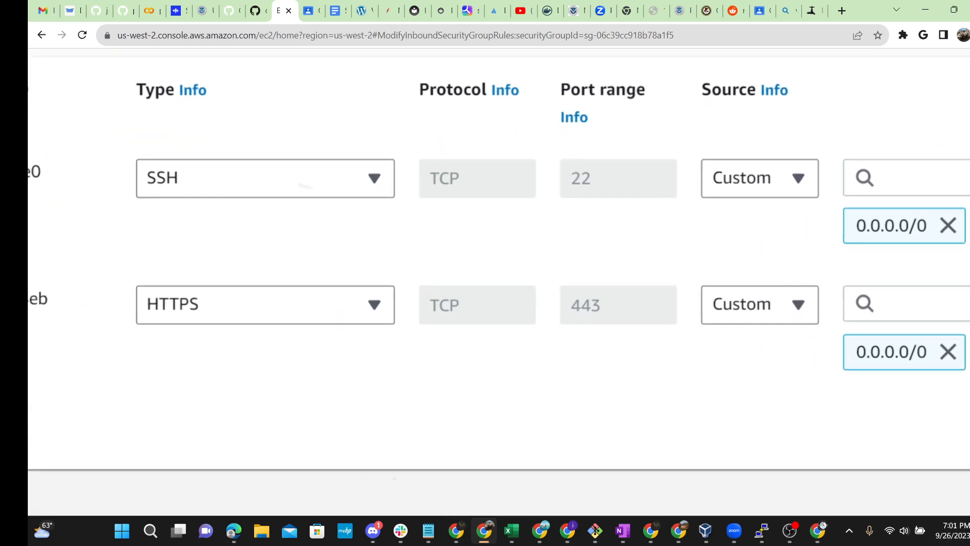
pyautogui.moveTo(610, 307); pyautogui.dragTo(554, 306)
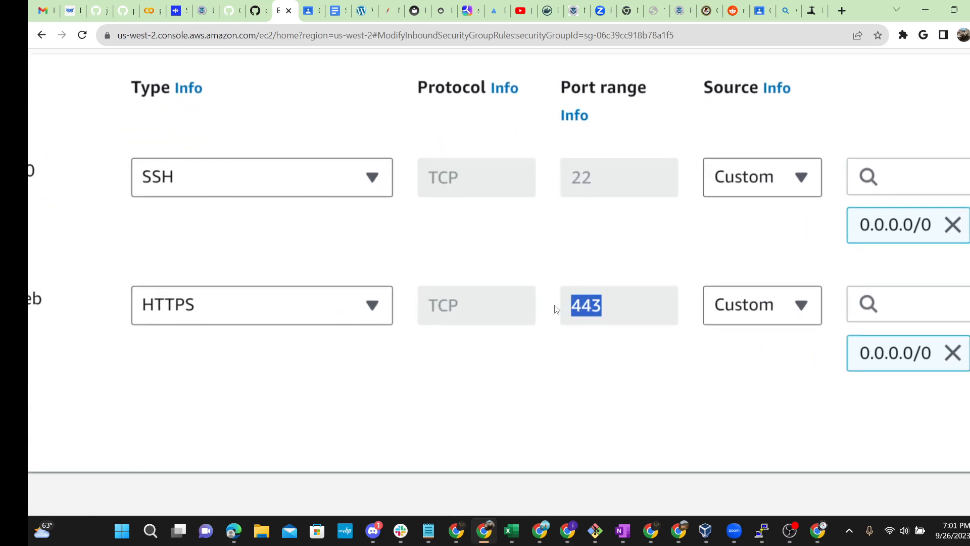
pyautogui.hscroll(-5, 669, 346)
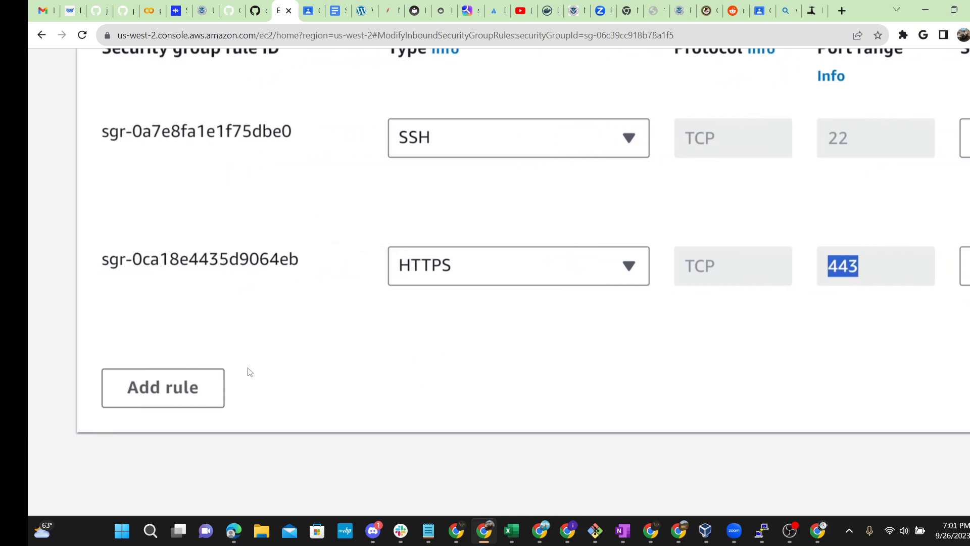
# Step: Add an inbound rule for port 3389 with source 0.0.0.0/0
pyautogui.click(180, 388)
pyautogui.scroll(-1, 762, 383)
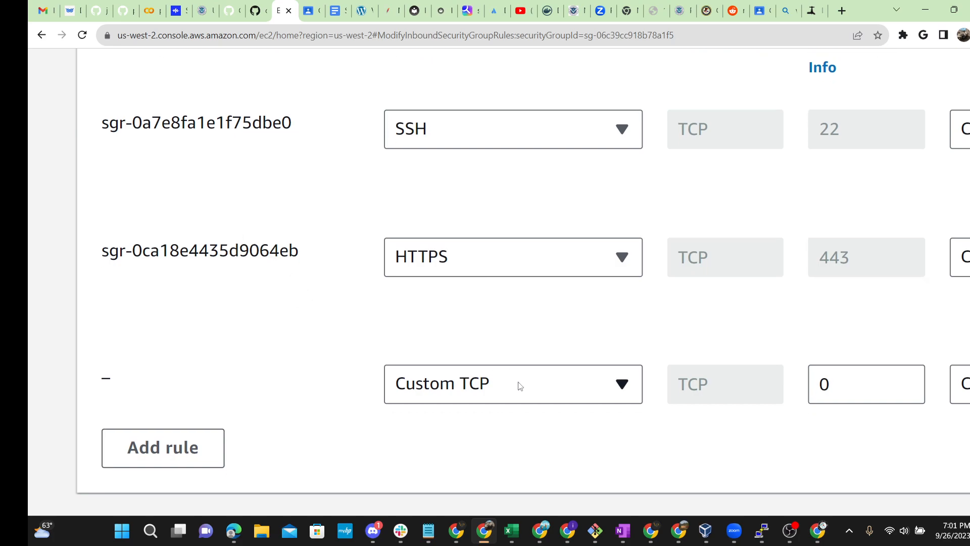
pyautogui.hscroll(4, 552, 383)
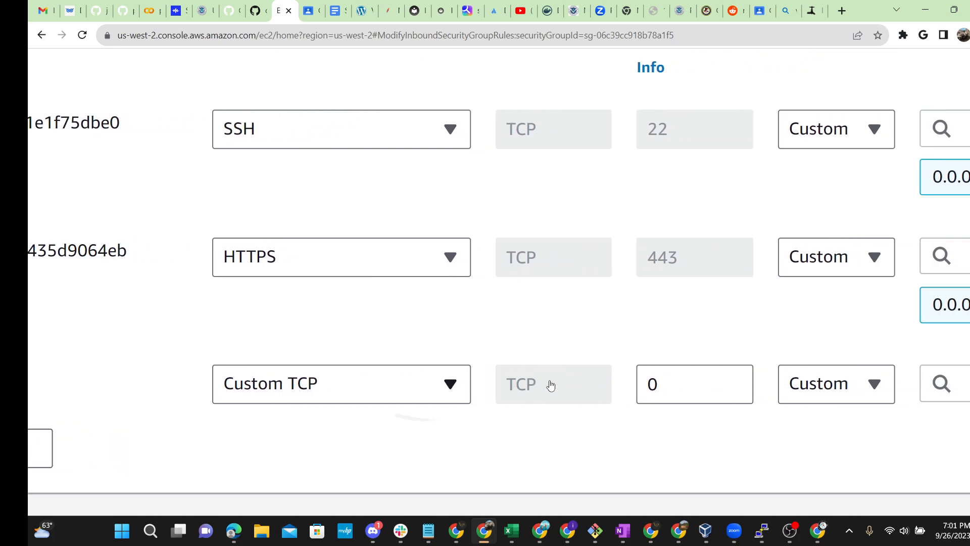
pyautogui.click(653, 391)
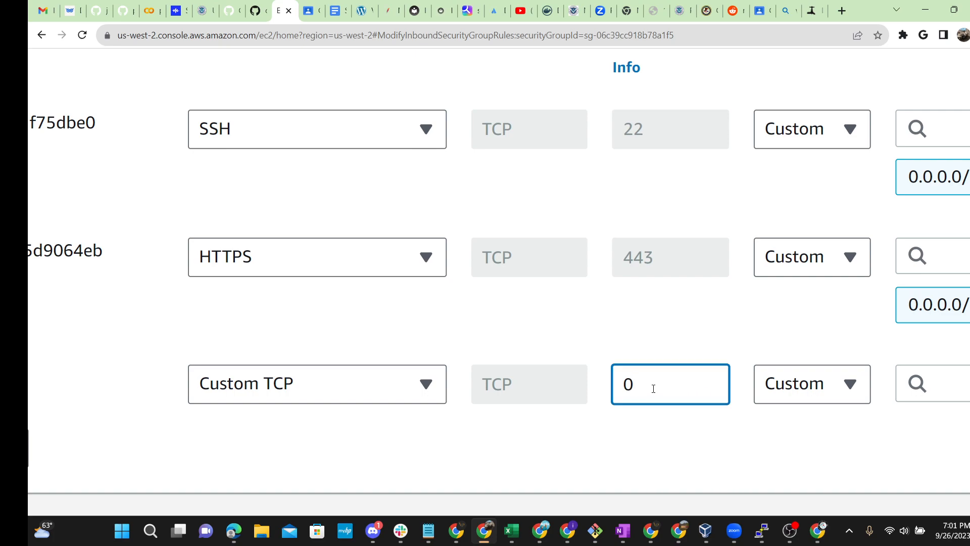
pyautogui.press('BackSpace')
pyautogui.write('3389')
pyautogui.hscroll(7, 486, 252)
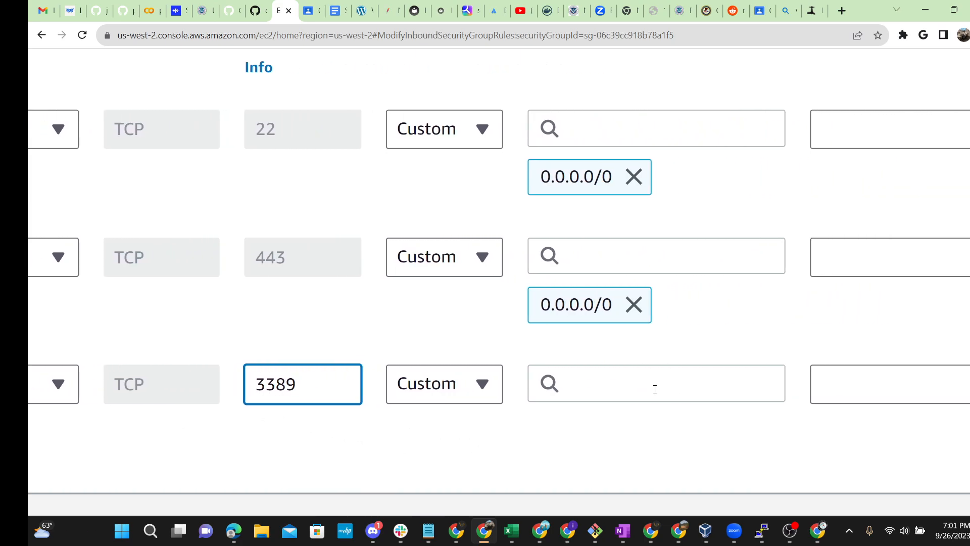
pyautogui.click(445, 384)
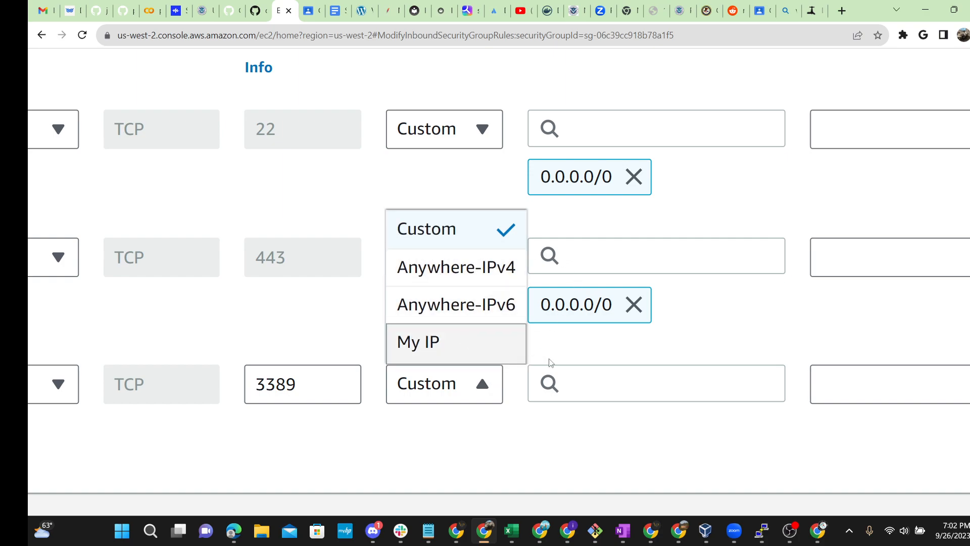
pyautogui.click(590, 379)
pyautogui.scroll(1, 638, 162)
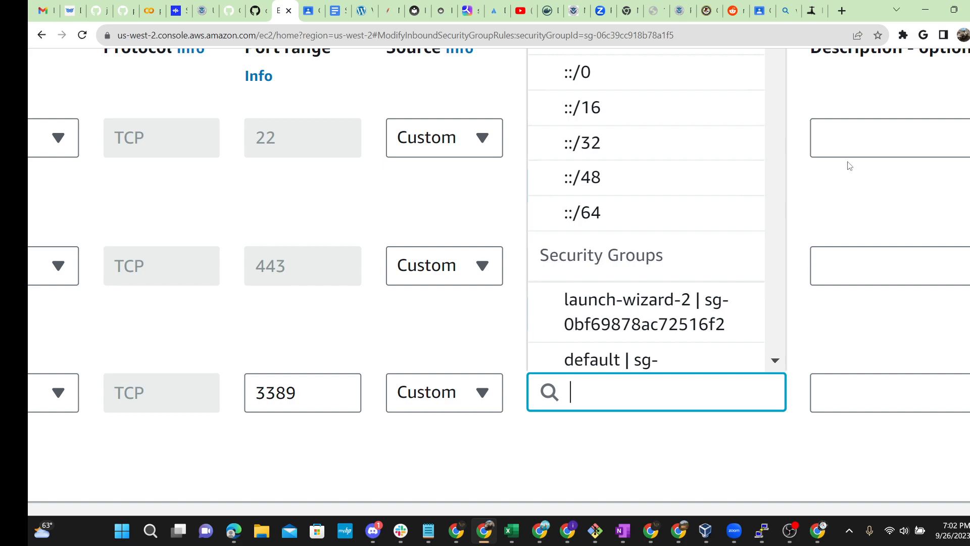
pyautogui.scroll(4, 850, 165)
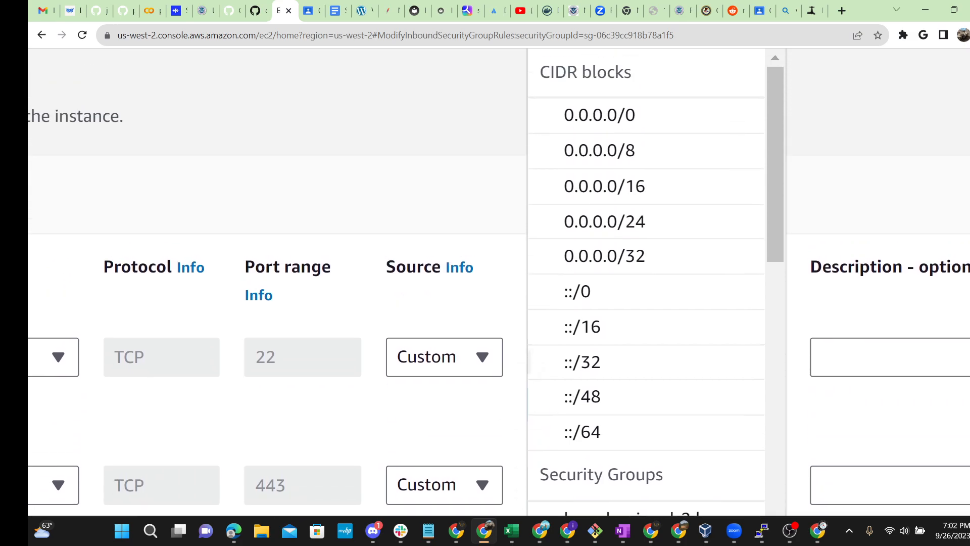
pyautogui.click(651, 160)
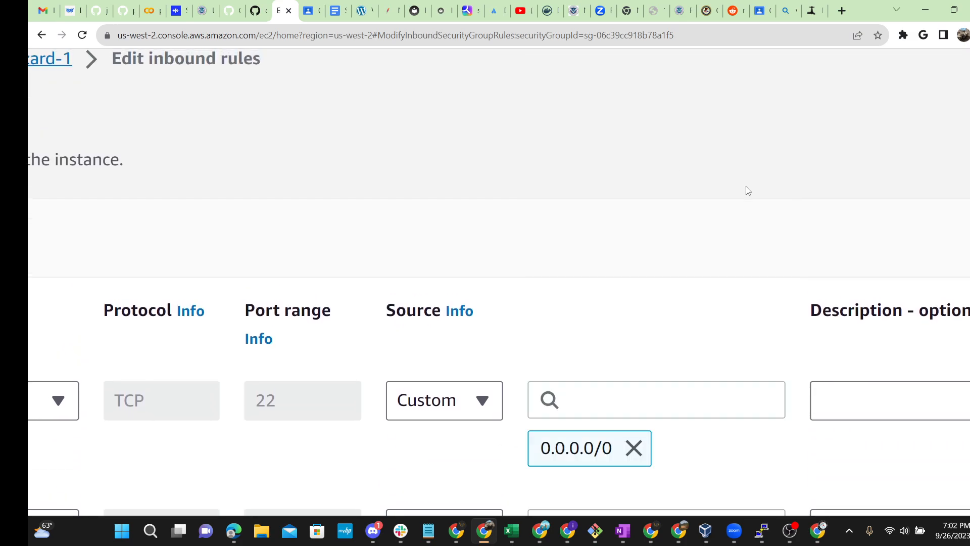
# Step: Describe the 3389 rule as 'Windows Server' and save the inbound rules
pyautogui.scroll(-8, 721, 277)
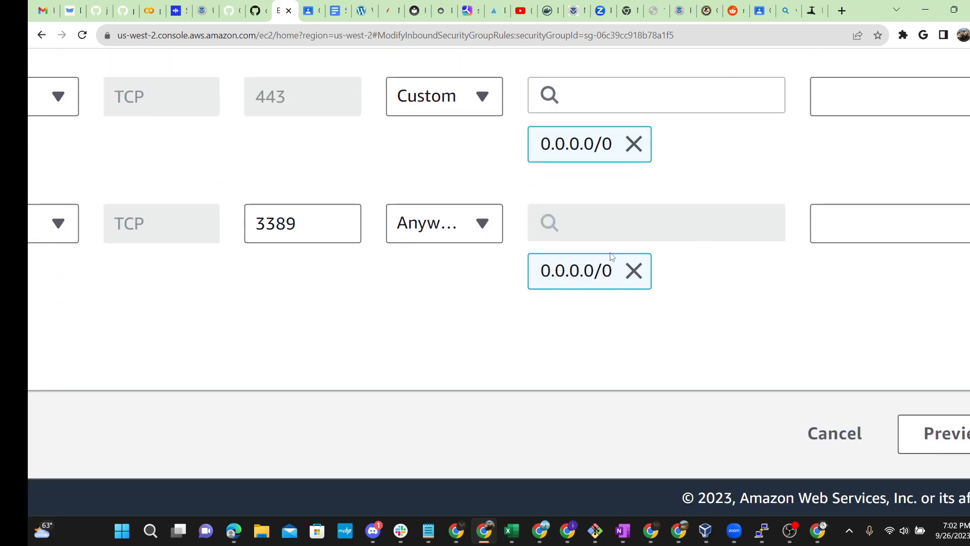
pyautogui.hscroll(5, 498, 292)
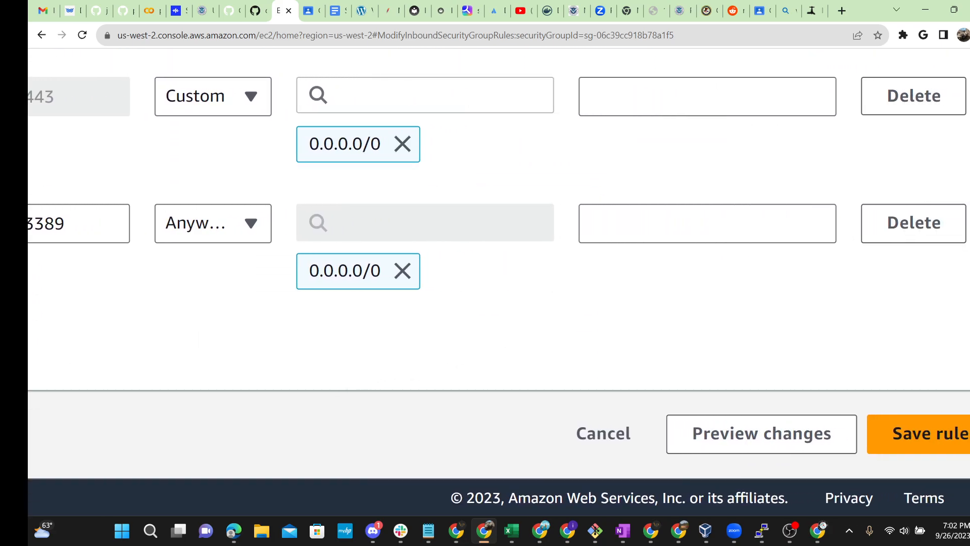
pyautogui.click(653, 232)
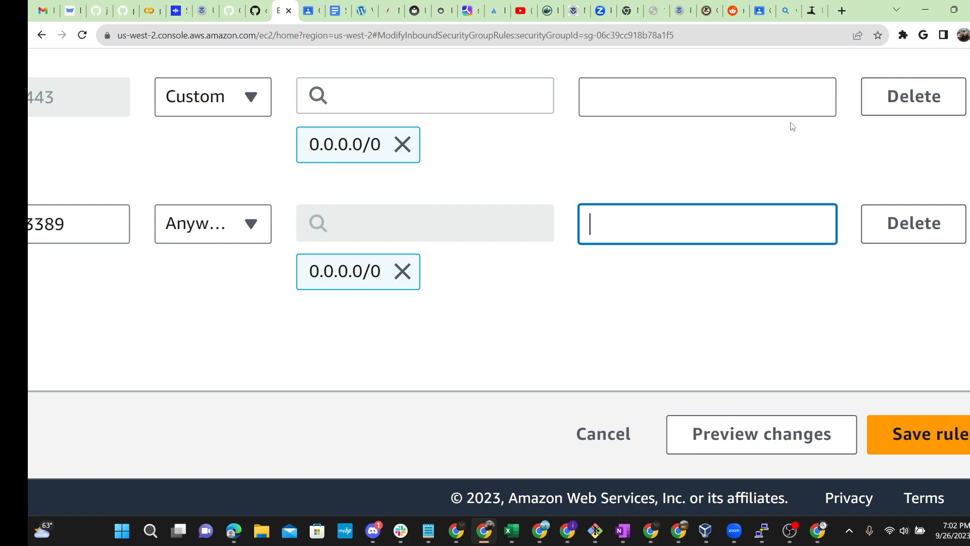
pyautogui.write('Windows ')
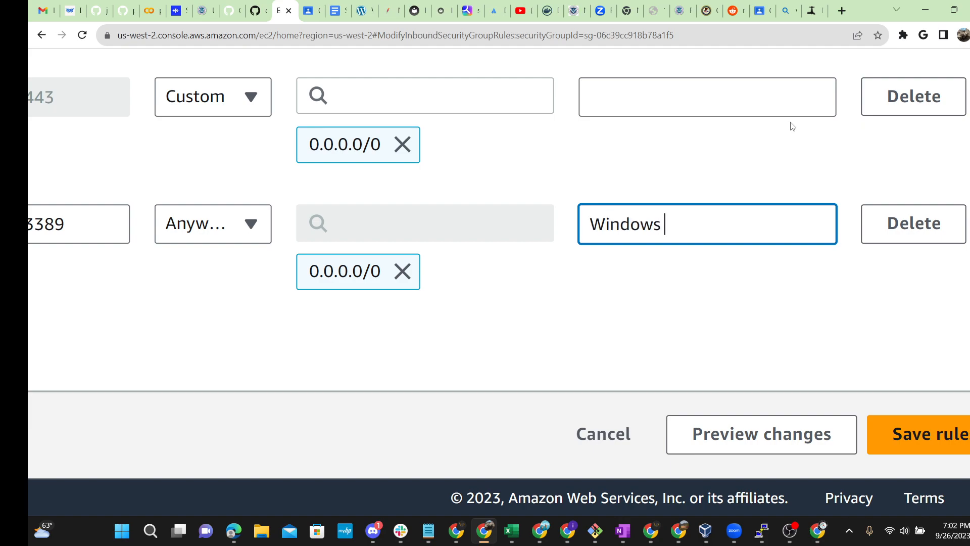
pyautogui.write('Server')
pyautogui.hscroll(2, 499, 278)
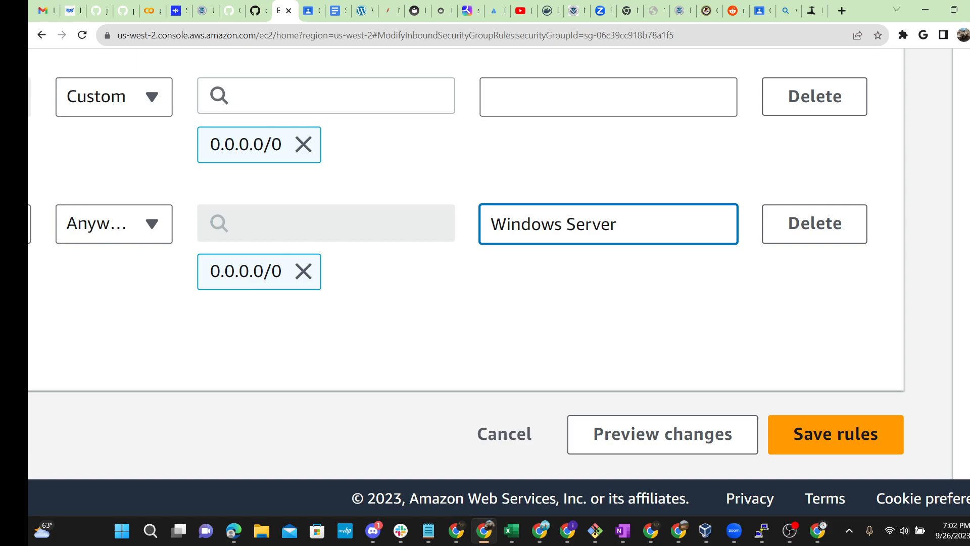
pyautogui.click(840, 443)
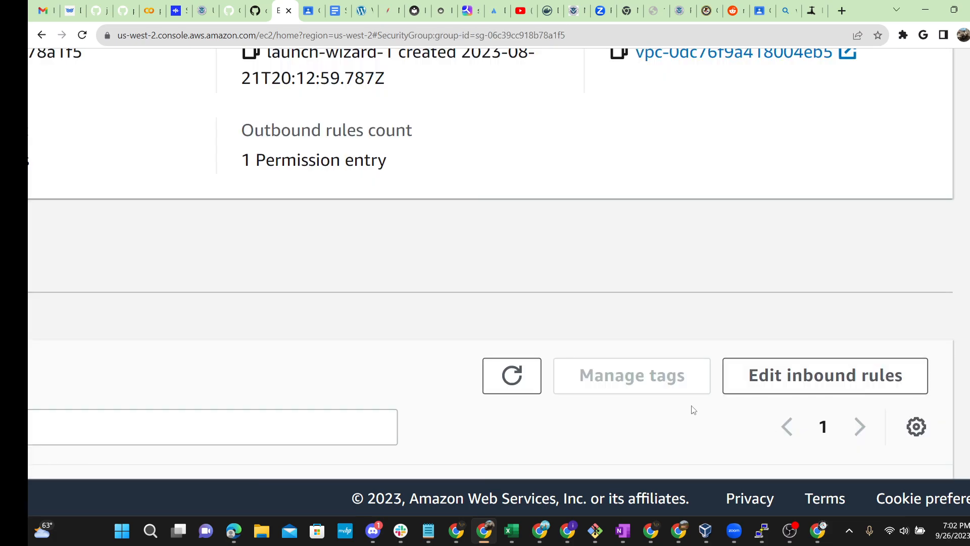
# Step: Reset the page zoom and review the rules-saved success message
pyautogui.hotkey('ctrl', '0')
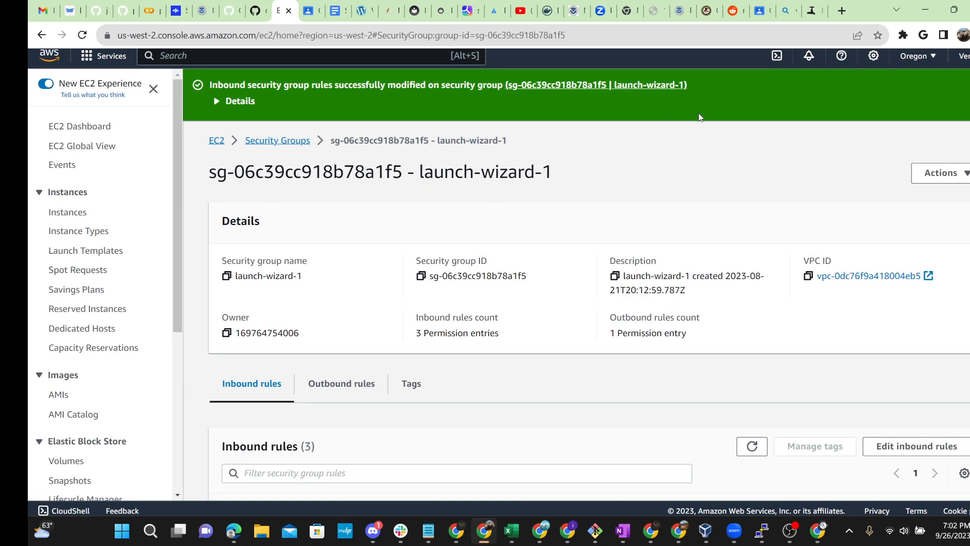
pyautogui.tripleClick(226, 85)
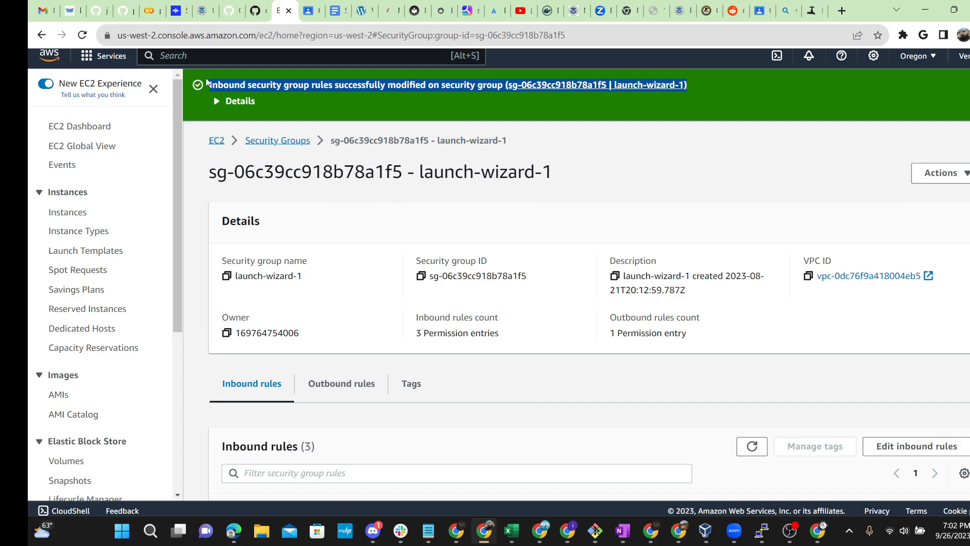
pyautogui.click(424, 392)
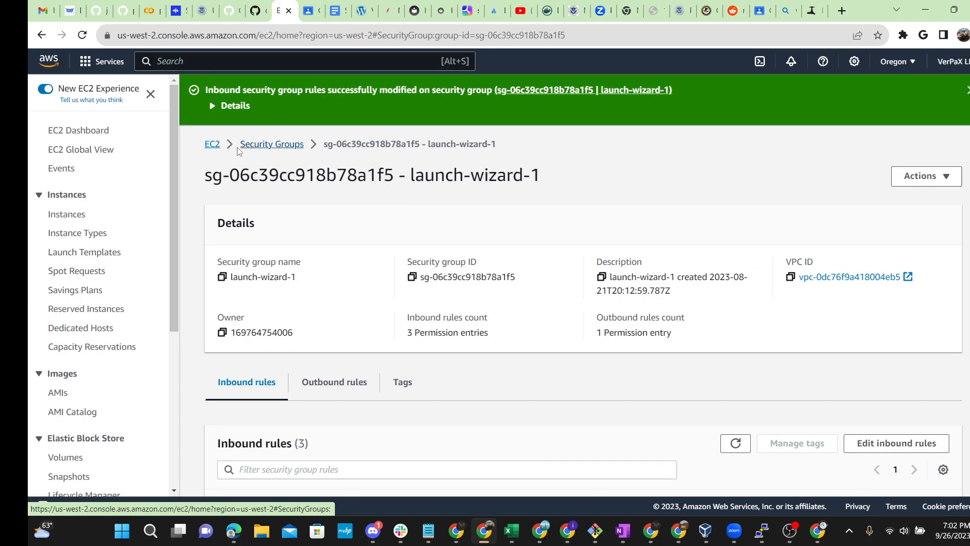
# Step: Go to the running instances list and check Demo-window-server's 2/2 status checks
pyautogui.click(213, 145)
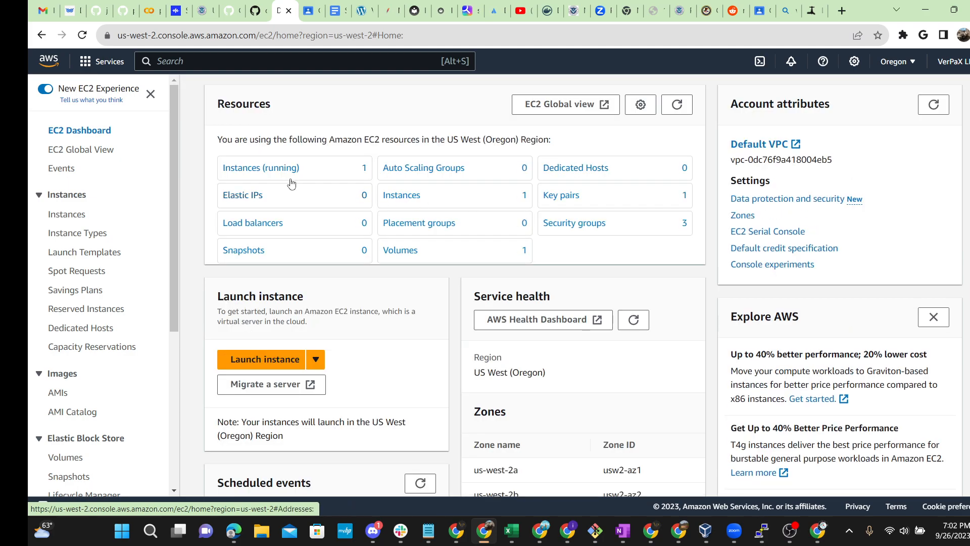
pyautogui.click(296, 177)
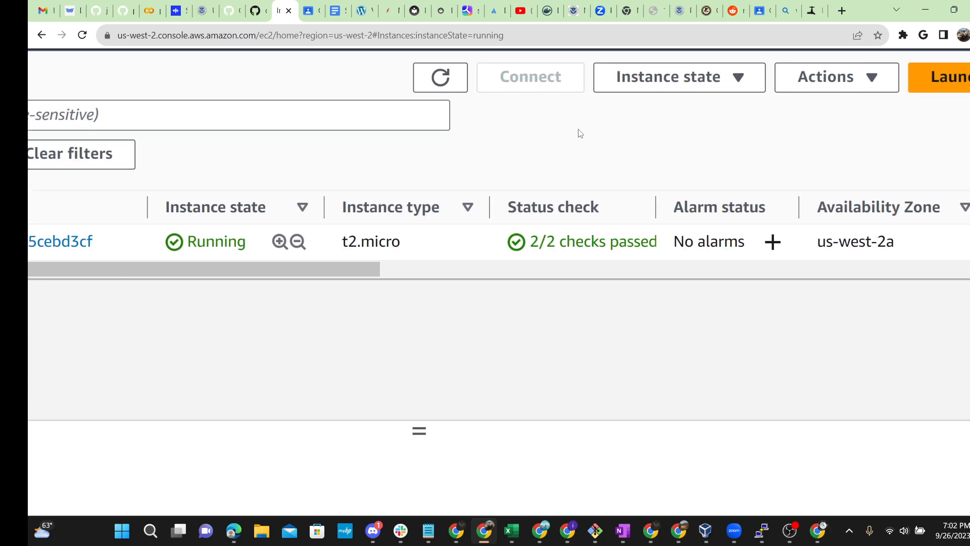
pyautogui.moveTo(508, 201); pyautogui.dragTo(642, 247)
pyautogui.click(657, 320)
pyautogui.moveTo(601, 208); pyautogui.dragTo(510, 204)
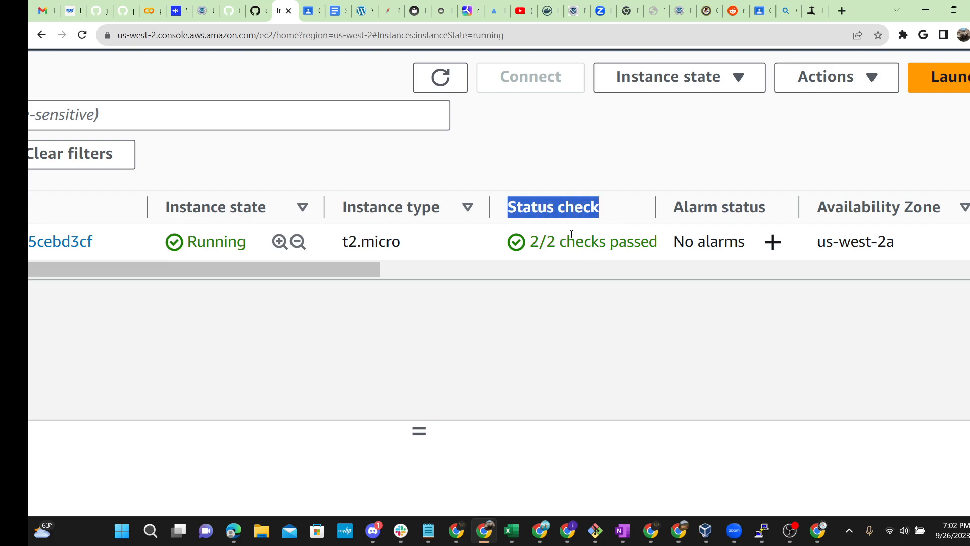
pyautogui.hotkey('ctrl', '-')
pyautogui.hotkey('ctrl', '-')
pyautogui.hotkey('ctrl', '-')
pyautogui.hotkey('ctrl', '-')
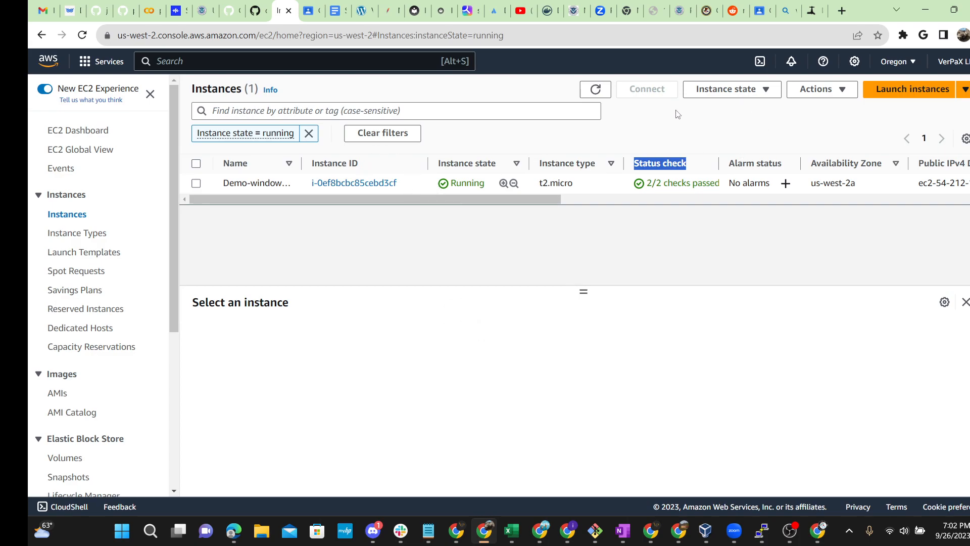
# Step: Open Demo-window-server's Connect page on the RDP client option, reloading and reselecting it once
pyautogui.click(354, 182)
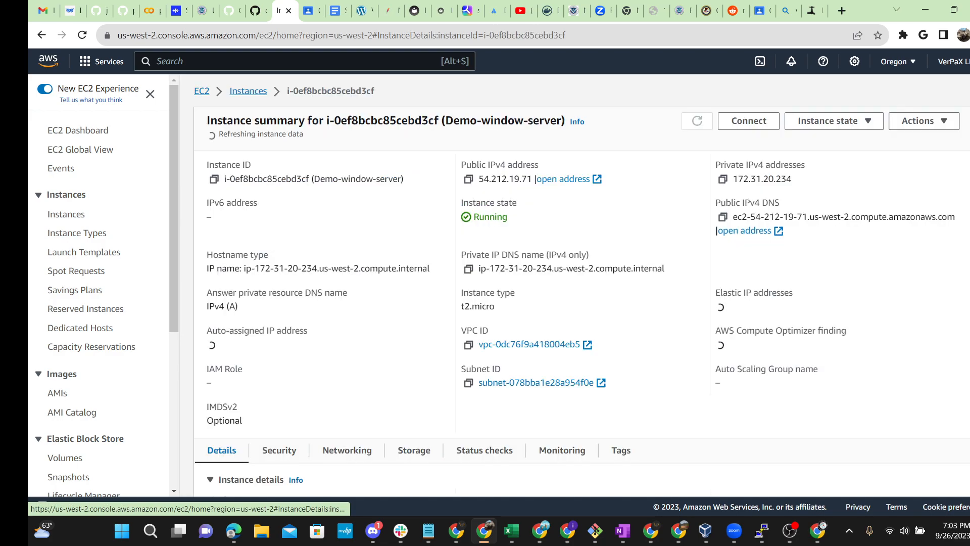
pyautogui.click(750, 121)
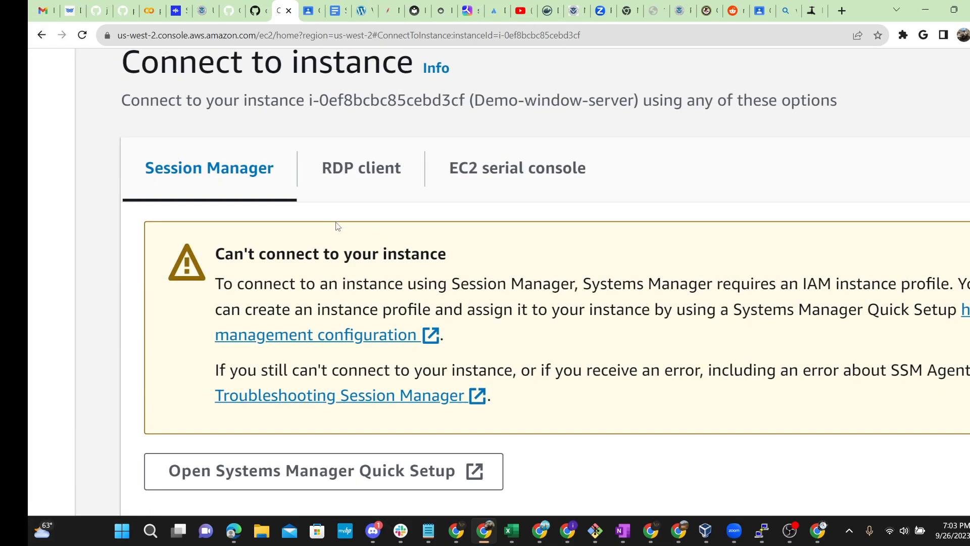
pyautogui.click(364, 182)
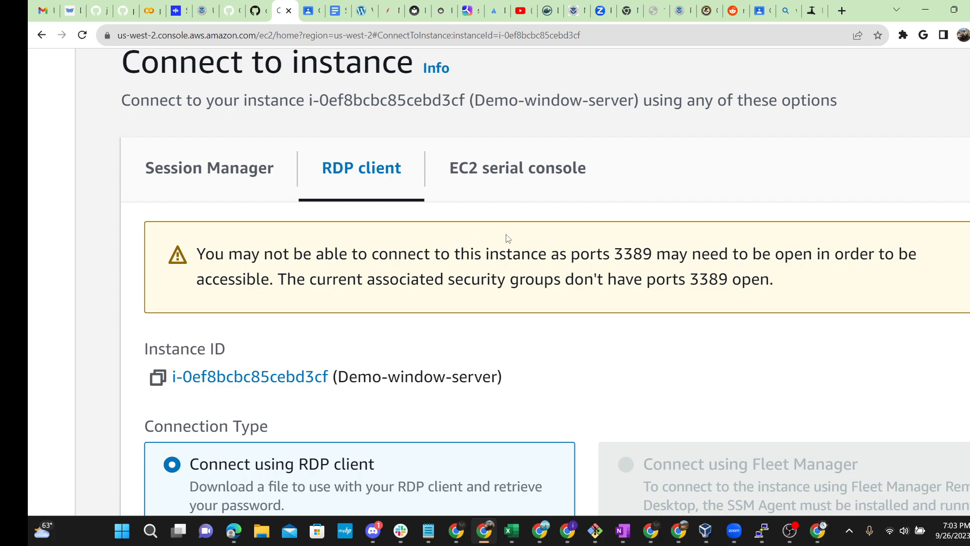
pyautogui.scroll(-1, 549, 244)
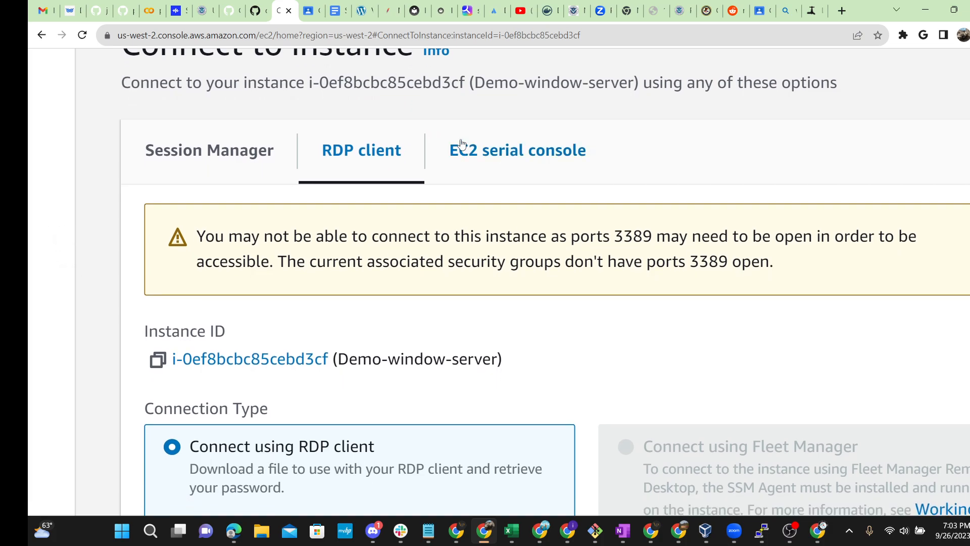
pyautogui.scroll(-2, 389, 164)
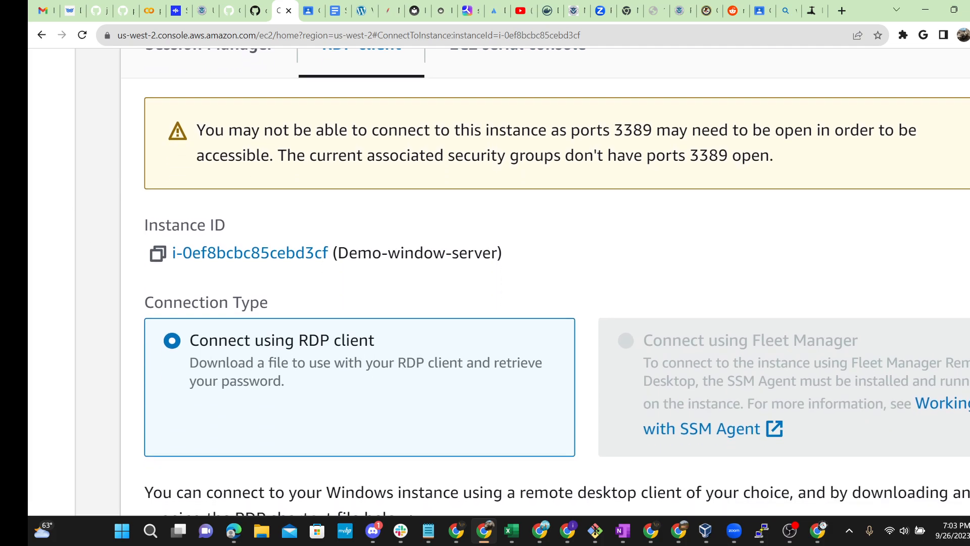
pyautogui.scroll(1, 525, 282)
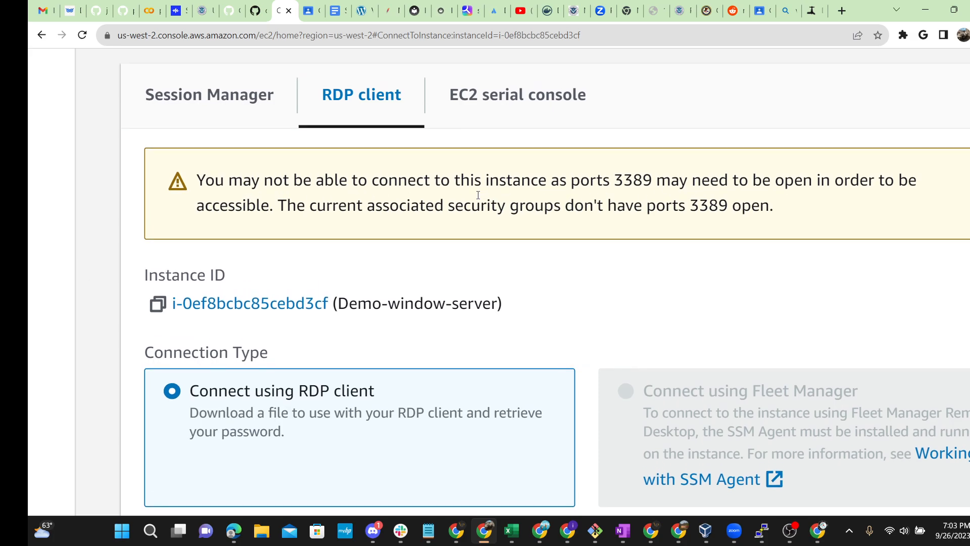
pyautogui.scroll(1, 544, 282)
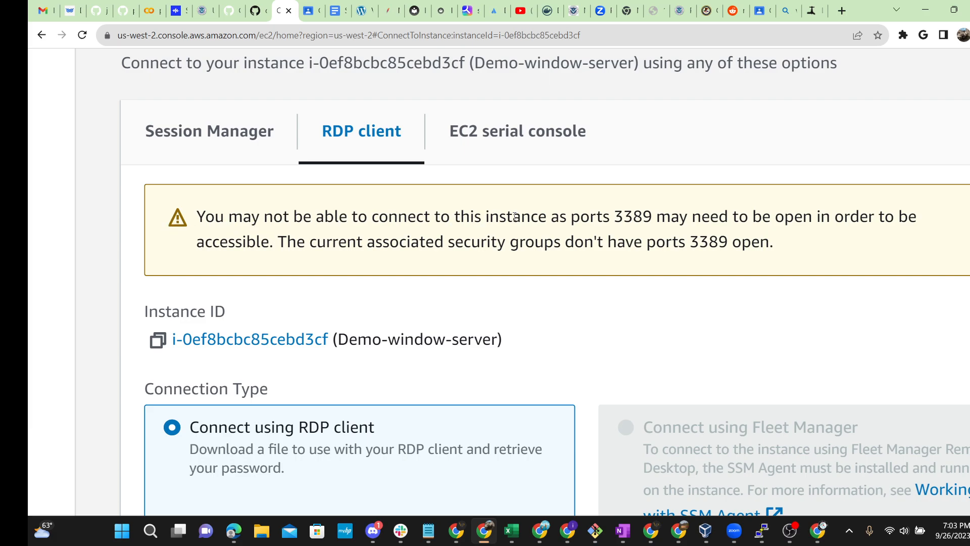
pyautogui.click(82, 36)
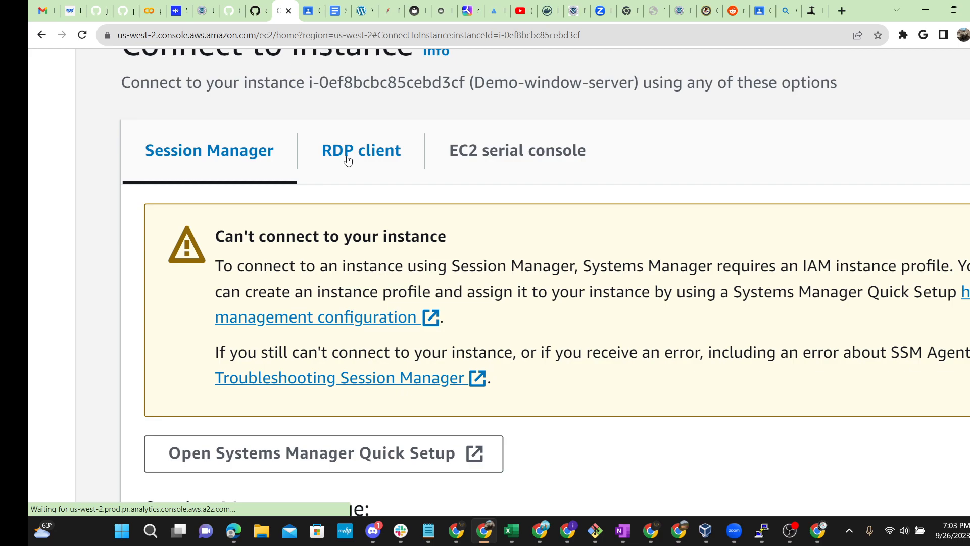
pyautogui.click(347, 160)
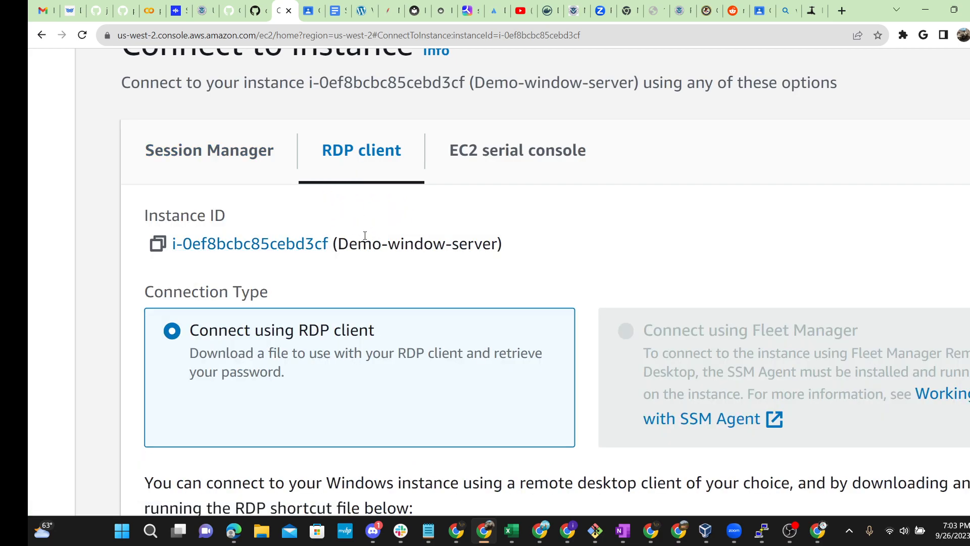
pyautogui.scroll(3, 116, 251)
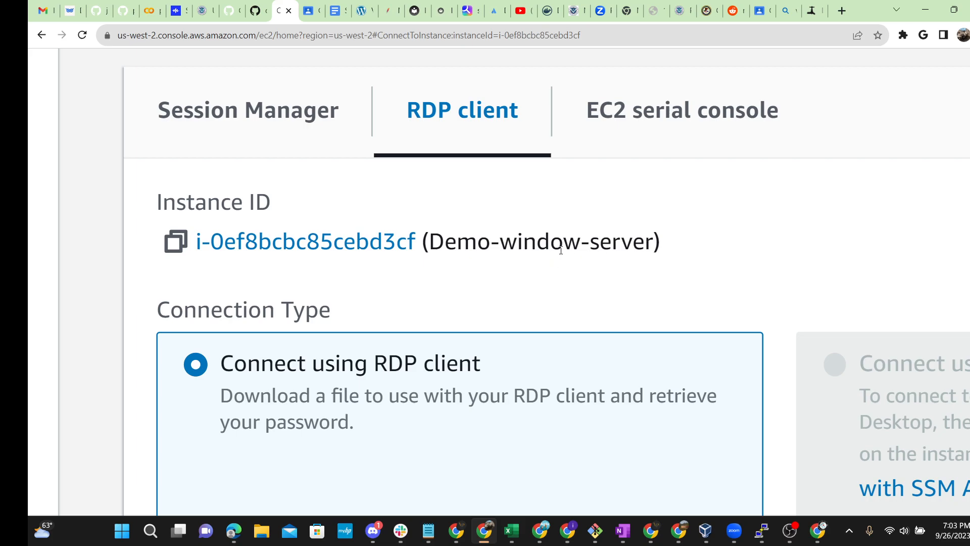
pyautogui.hotkey('ctrl', '-')
pyautogui.hotkey('ctrl', '-')
pyautogui.hotkey('ctrl', '-')
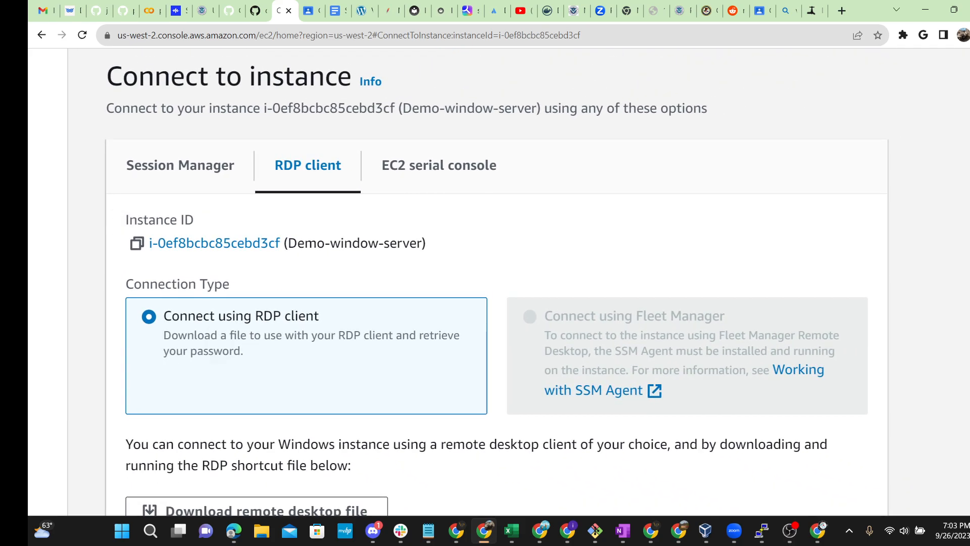
pyautogui.scroll(-4, 495, 283)
pyautogui.scroll(-1, 495, 283)
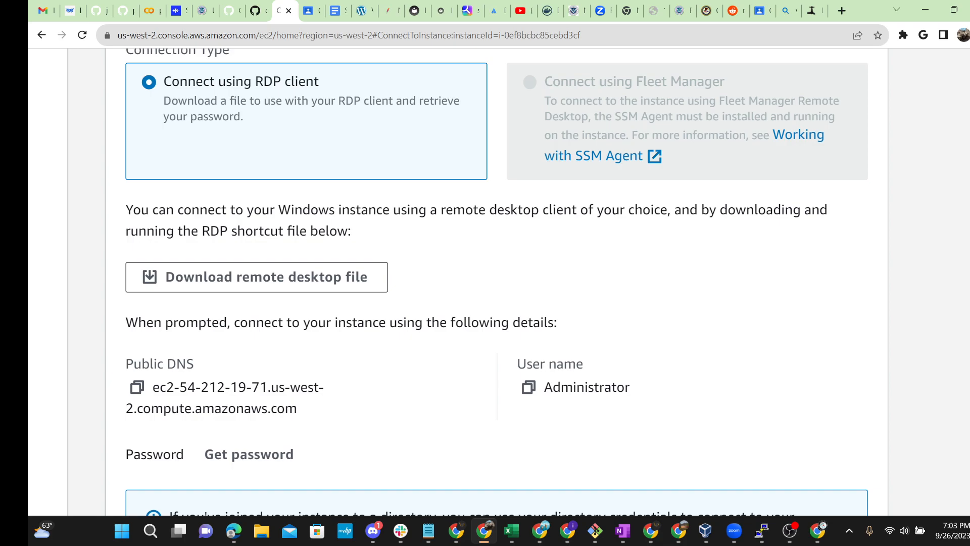
pyautogui.scroll(-2, 444, 323)
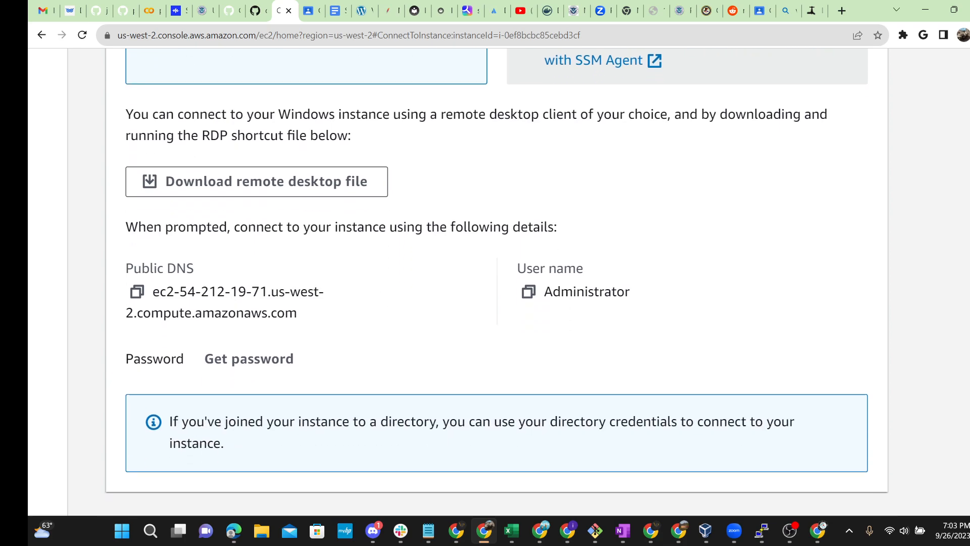
pyautogui.scroll(-2, 450, 302)
pyautogui.hotkey('ctrl', '-')
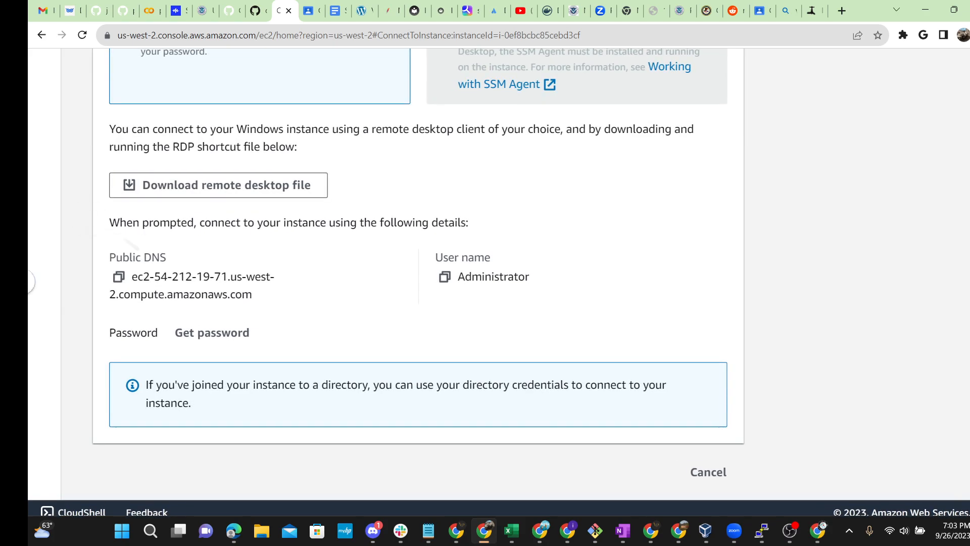
pyautogui.scroll(1, 417, 272)
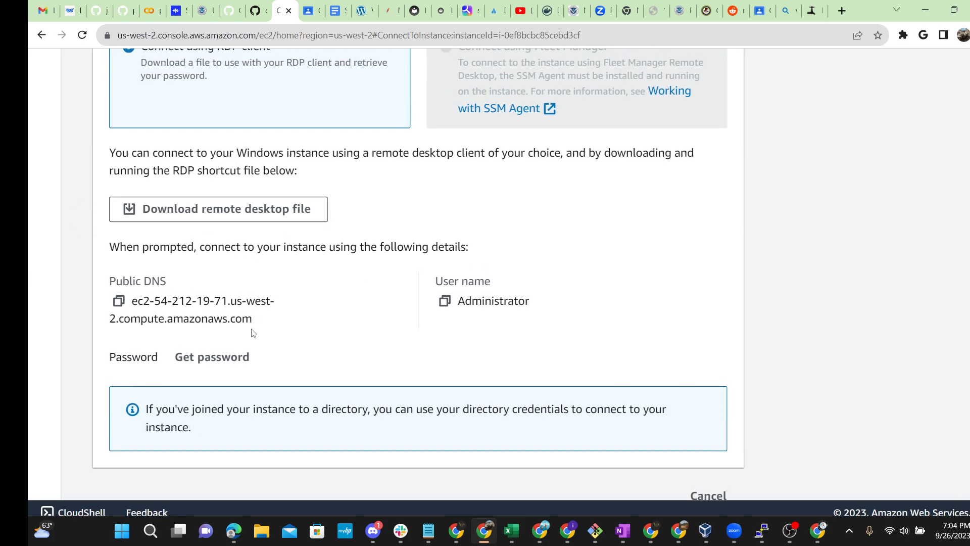
pyautogui.moveTo(252, 319); pyautogui.dragTo(168, 301)
pyautogui.click(256, 309)
pyautogui.moveTo(252, 318); pyautogui.dragTo(131, 306)
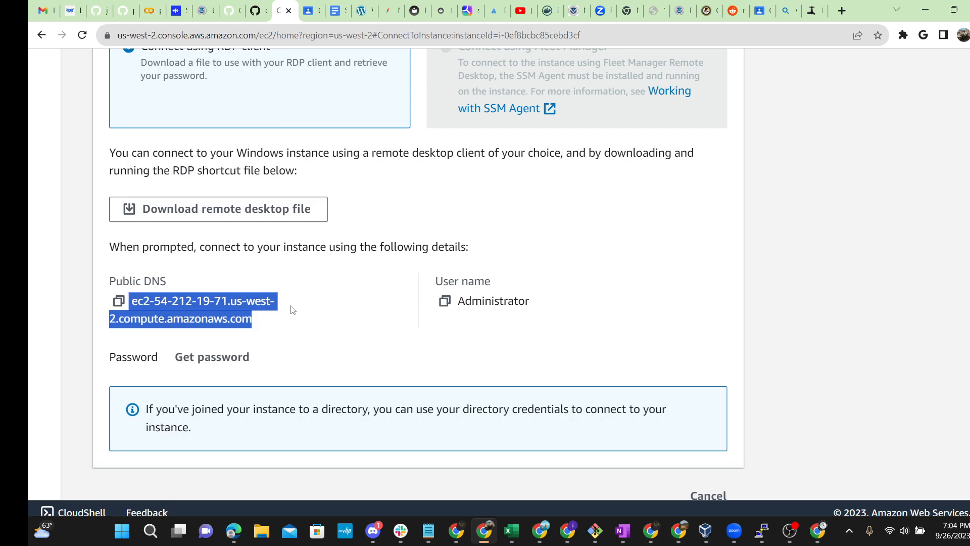
pyautogui.click(429, 315)
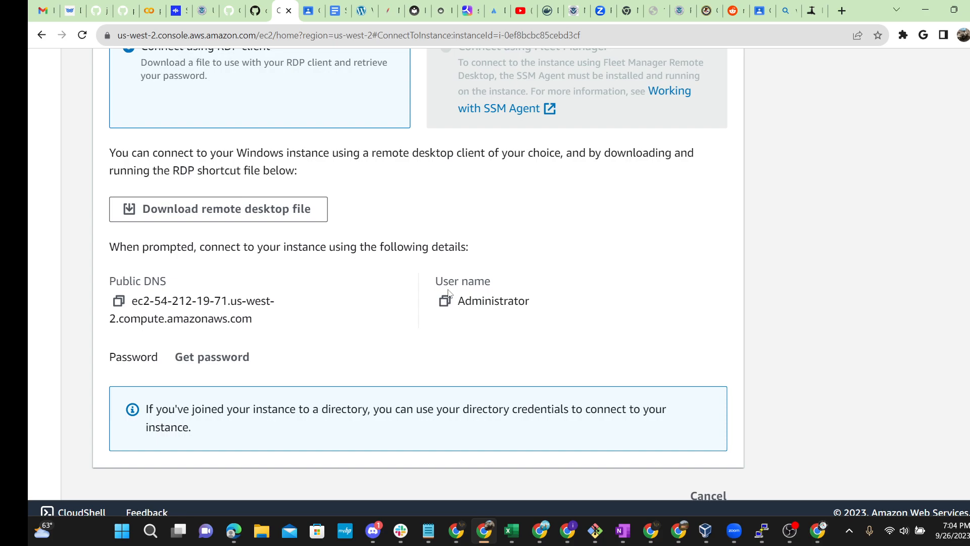
# Step: Open the Get password form, then cancel back to the Instances list
pyautogui.click(185, 355)
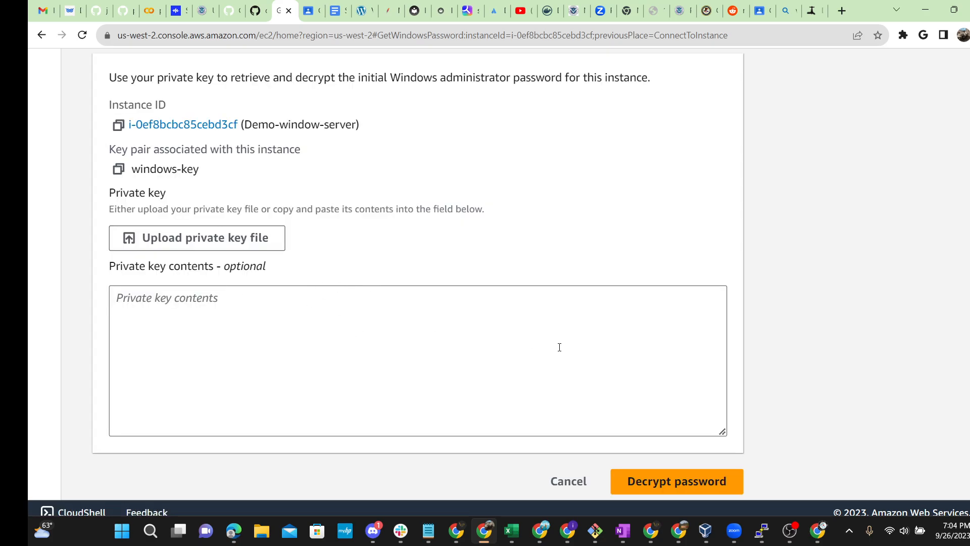
pyautogui.click(568, 481)
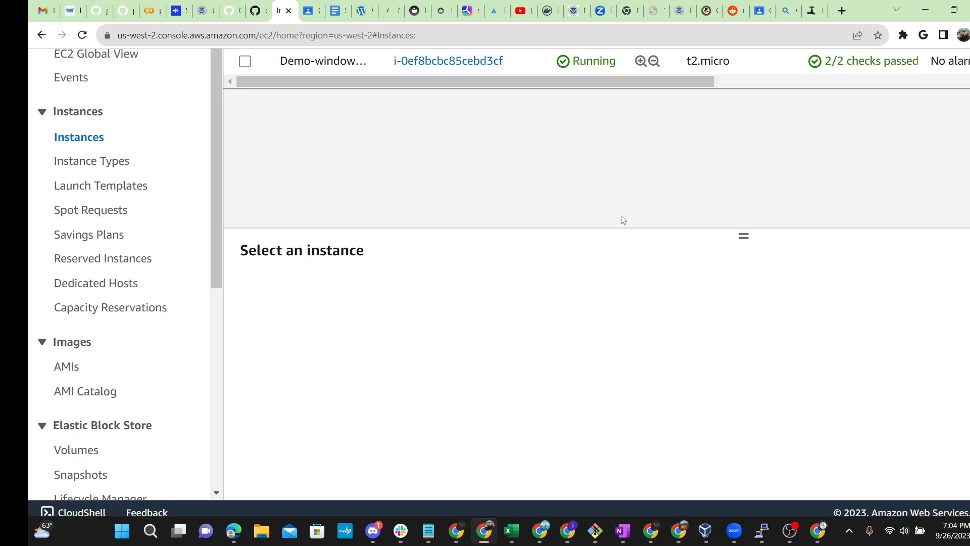
pyautogui.scroll(3, 607, 209)
# Step: Open Demo-window-server's connection options on the RDP client tab
pyautogui.click(425, 186)
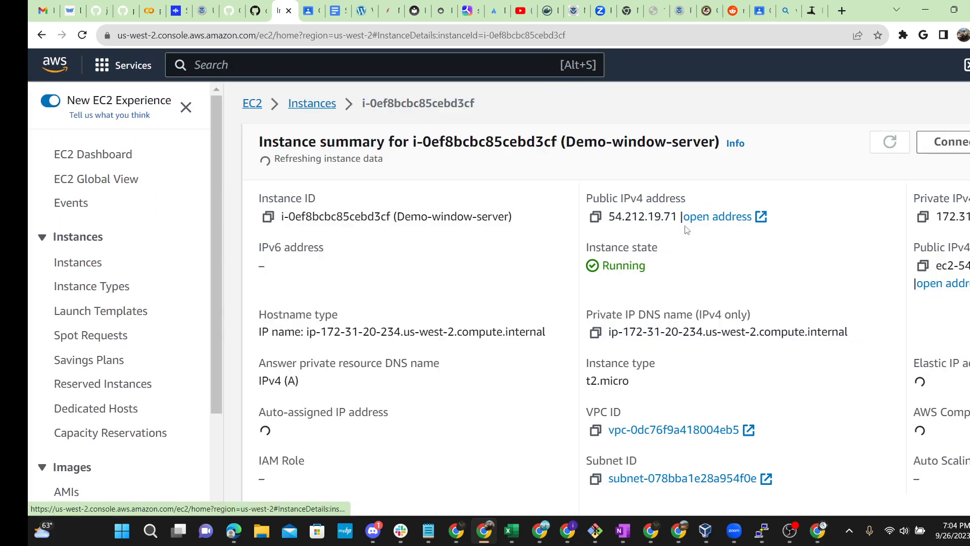
pyautogui.click(944, 142)
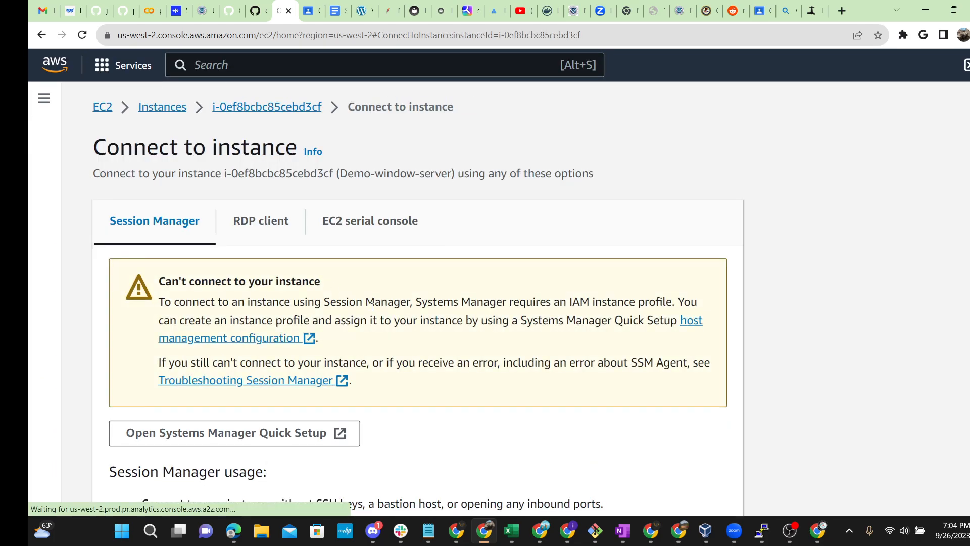
pyautogui.click(253, 226)
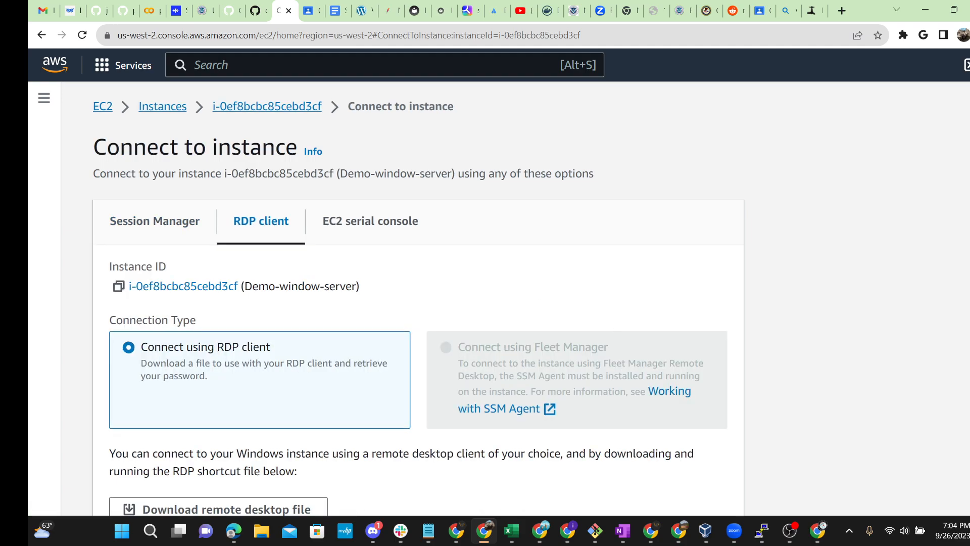
pyautogui.scroll(-4, 615, 323)
pyautogui.scroll(-3, 265, 373)
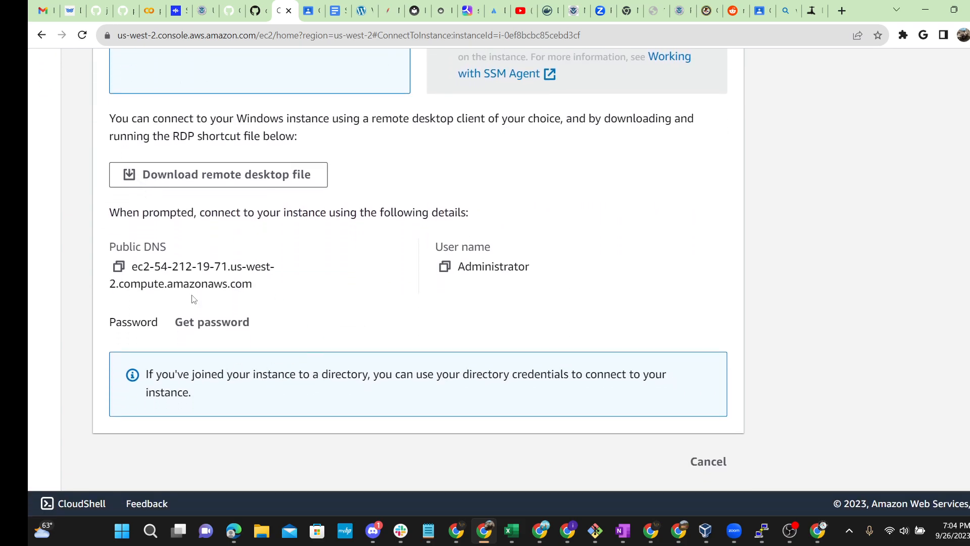
# Step: Copy the instance's public DNS and bring up Windows search
pyautogui.moveTo(419, 334); pyautogui.dragTo(471, 269)
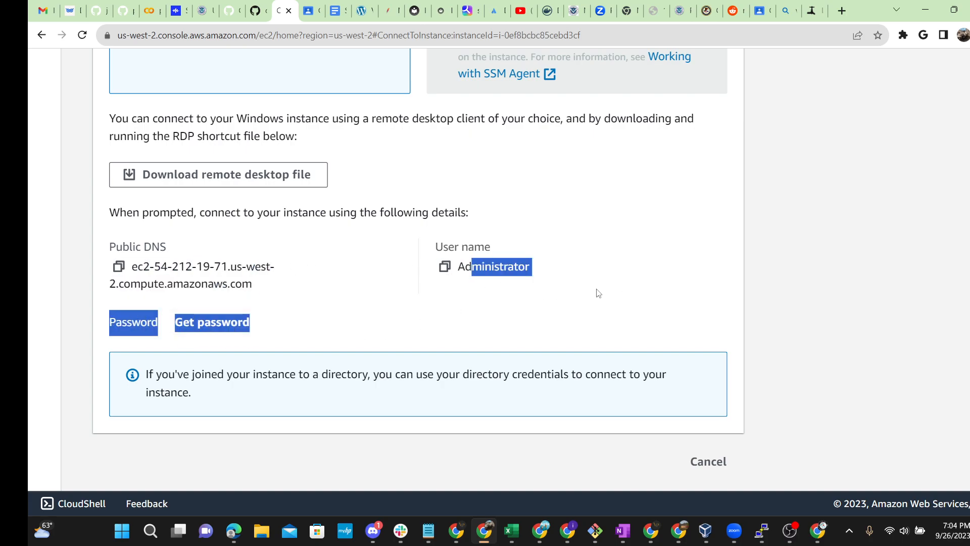
pyautogui.click(536, 259)
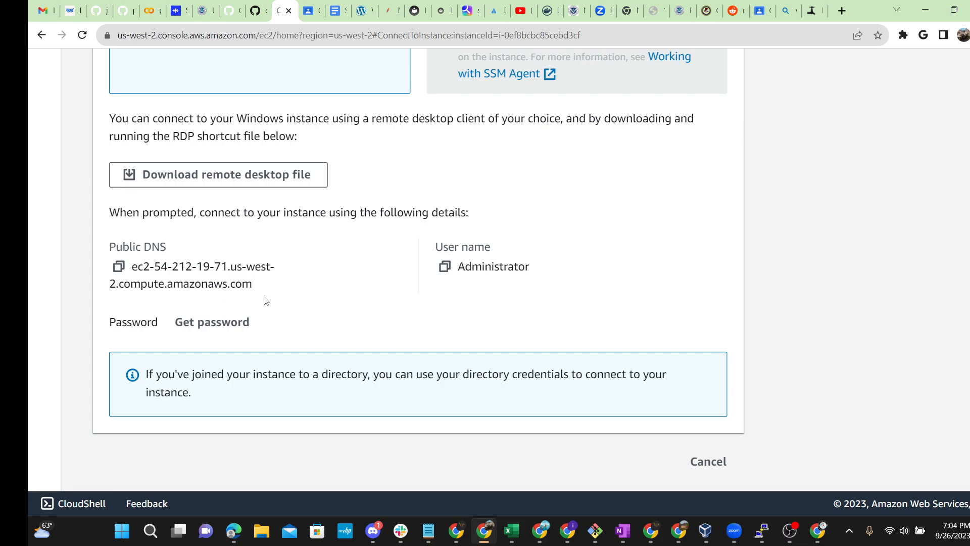
pyautogui.click(119, 266)
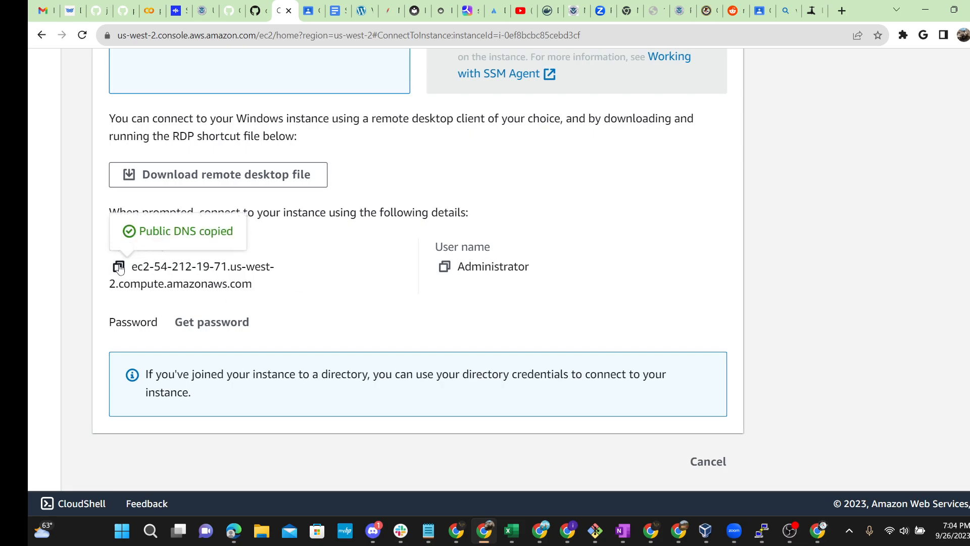
pyautogui.click(150, 532)
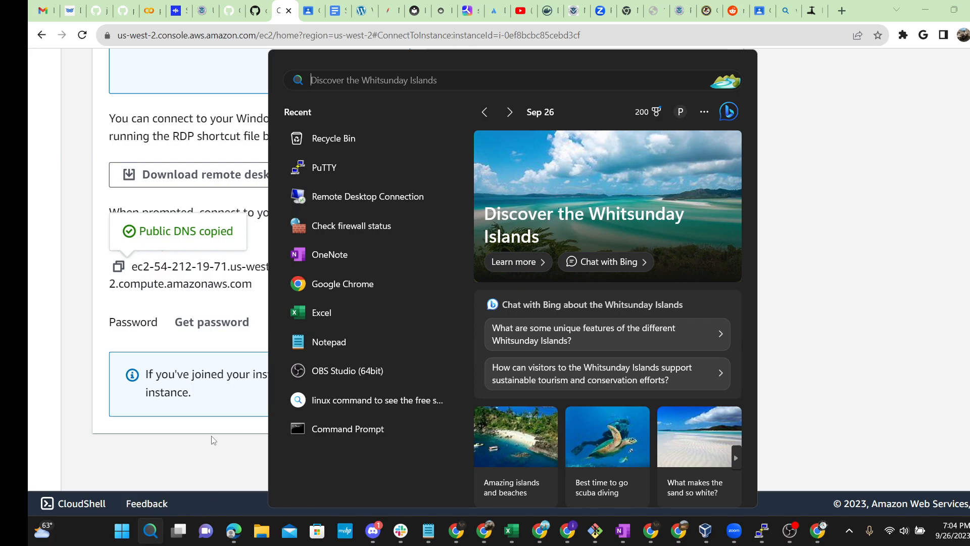
# Step: Launch Remote Desktop Connection by searching 'remote' and clear the old computer name
pyautogui.write('remote')
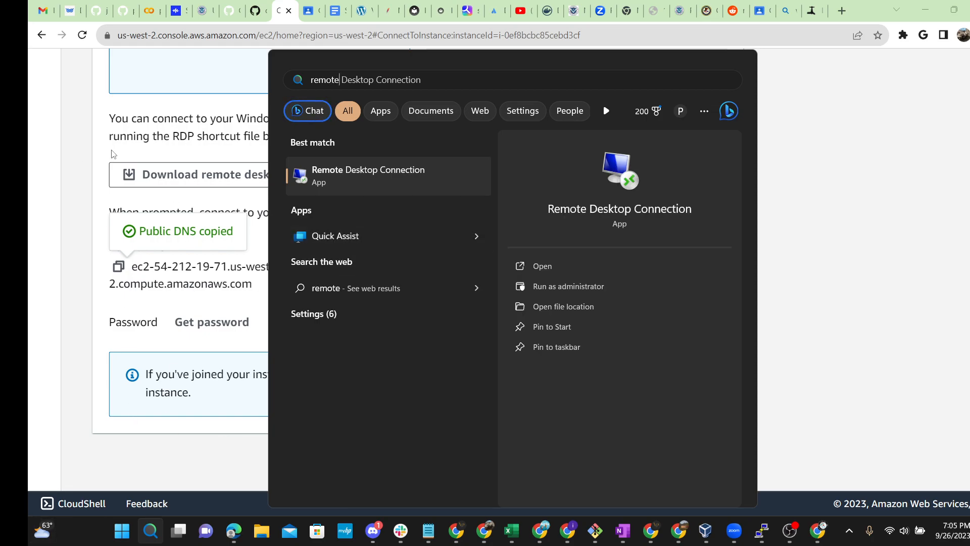
pyautogui.click(632, 189)
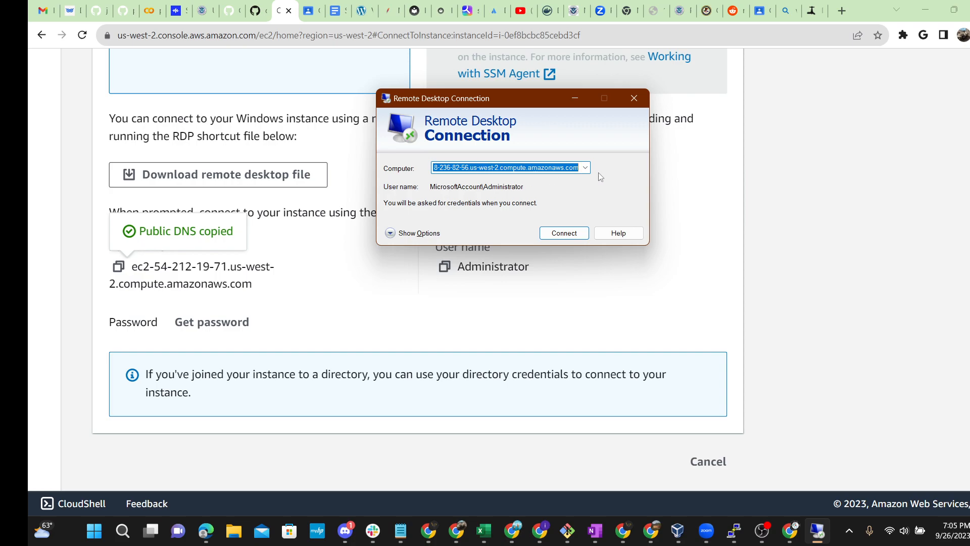
pyautogui.press('BackSpace')
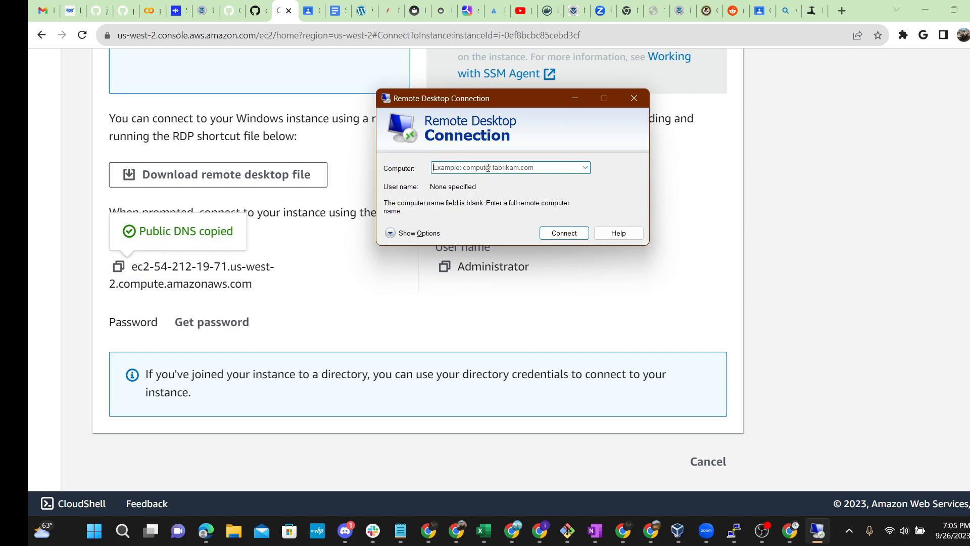
# Step: Paste ec2-54-212-19-71.us-west-2.compute.amazonaws.com as the computer and start connecting
pyautogui.hotkey('alt', 'Tab')
pyautogui.hotkey('ctrl', '-')
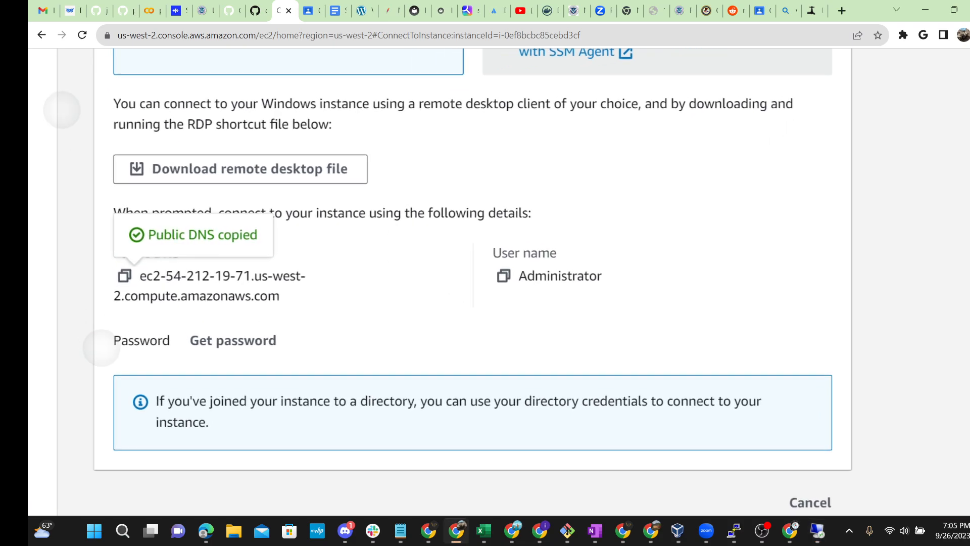
pyautogui.hotkey('ctrl', '-')
pyautogui.click(816, 530)
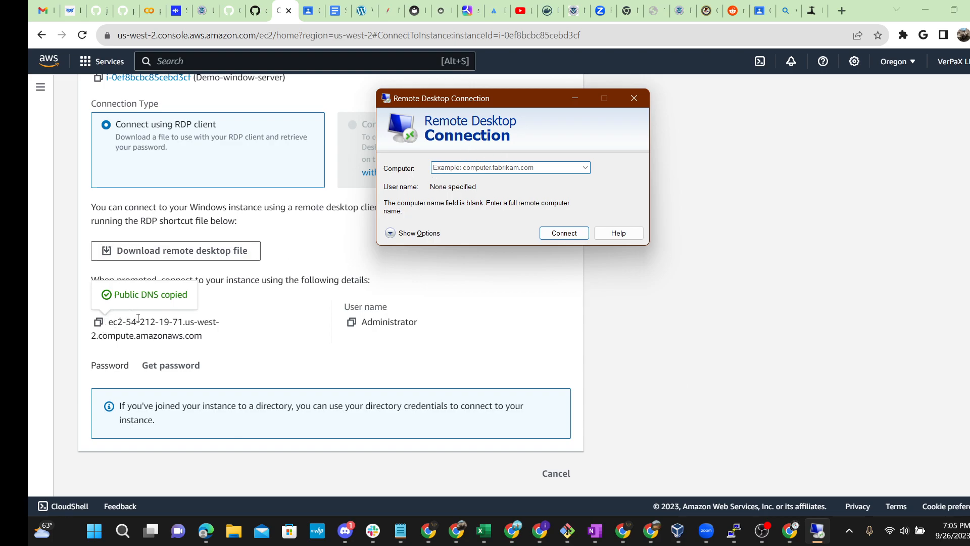
pyautogui.hotkey('ctrl', 'v')
pyautogui.click(564, 235)
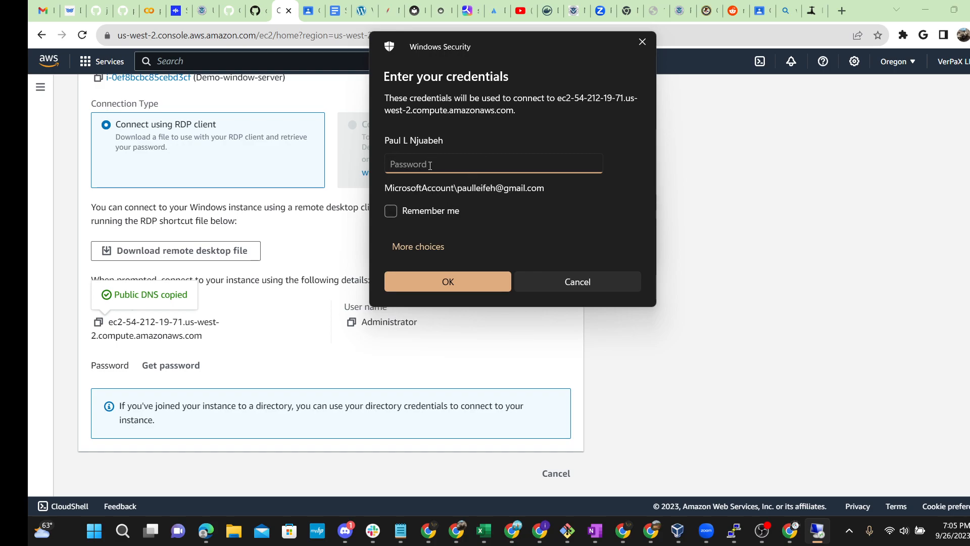
# Step: Switch the Windows Security prompt to sign in with a different account
pyautogui.click(421, 251)
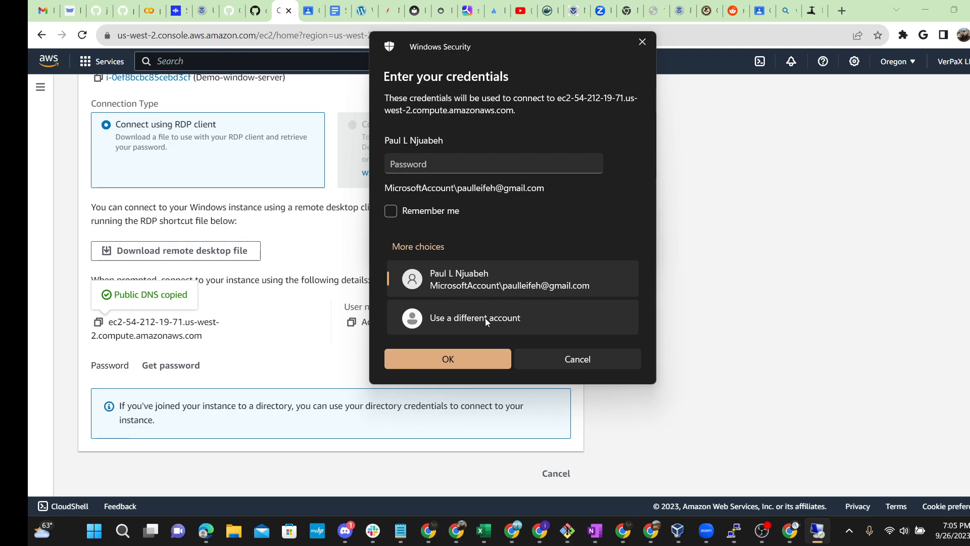
pyautogui.click(461, 322)
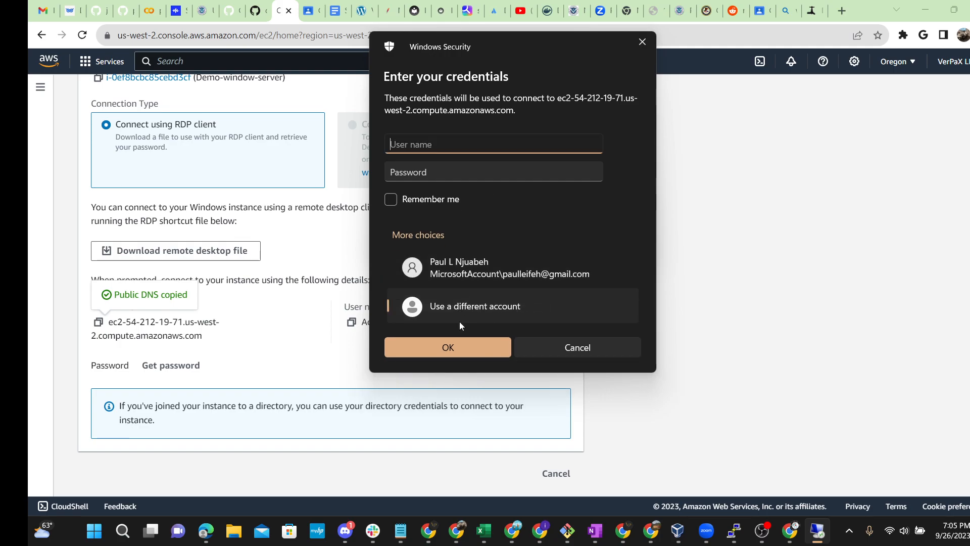
pyautogui.click(471, 310)
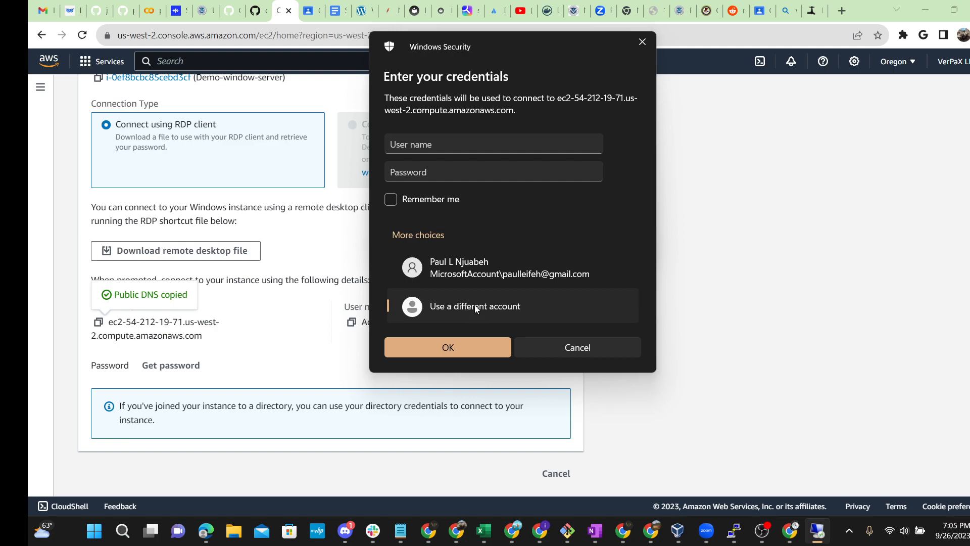
pyautogui.click(472, 306)
pyautogui.click(439, 236)
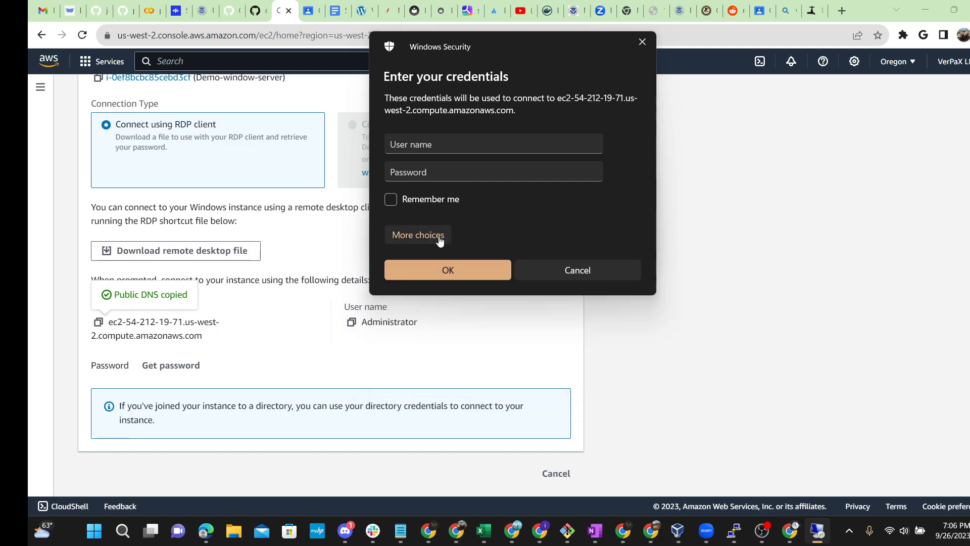
pyautogui.click(439, 236)
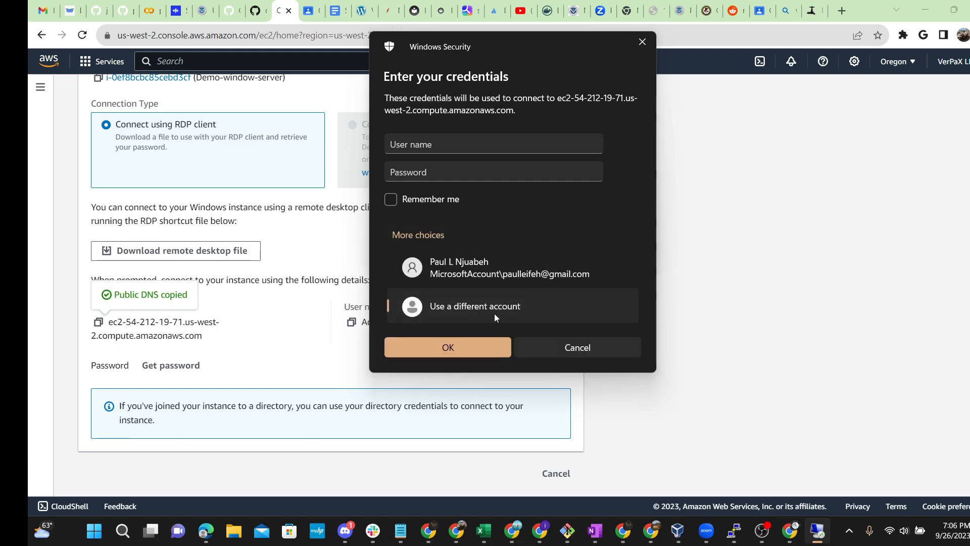
pyautogui.click(459, 351)
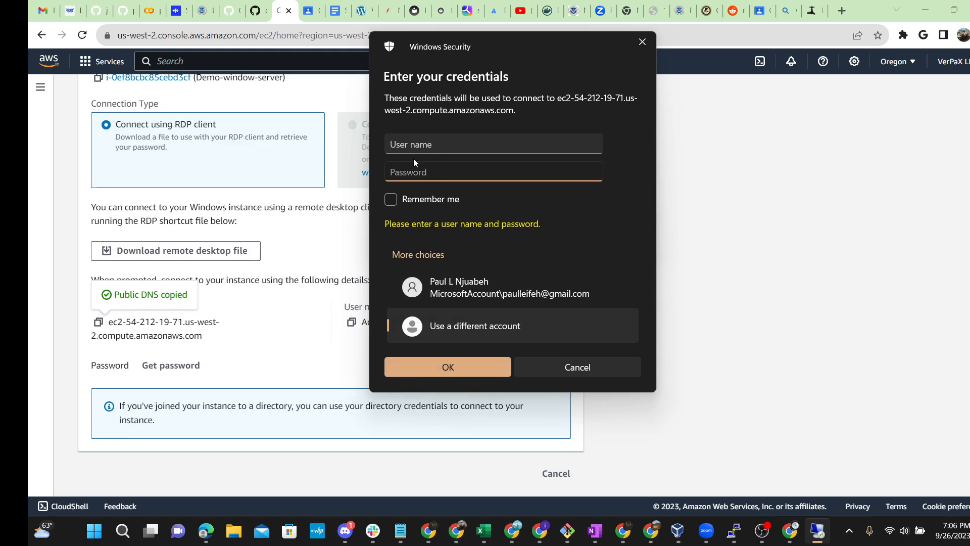
# Step: Enter Administrator as the user name, then return to the EC2 connect page
pyautogui.click(443, 145)
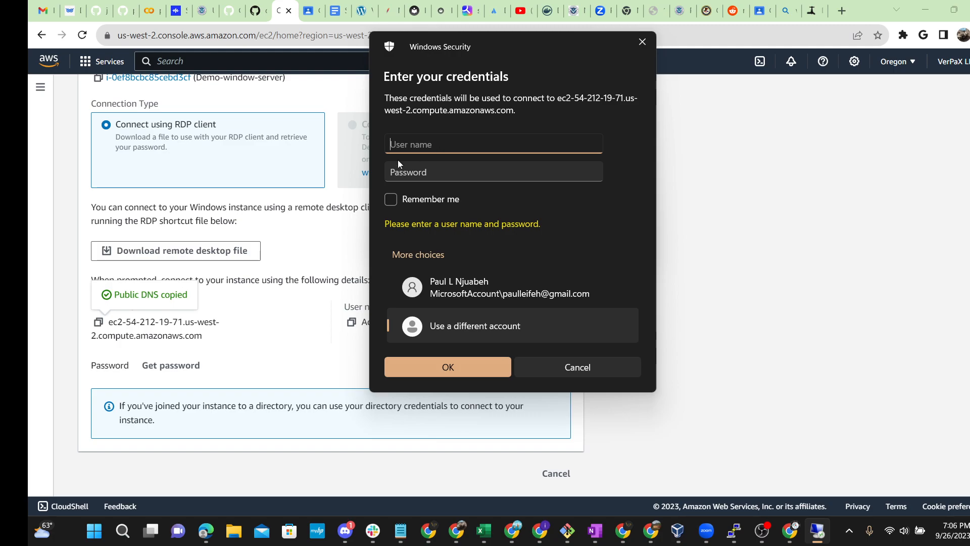
pyautogui.moveTo(491, 50); pyautogui.dragTo(635, 110)
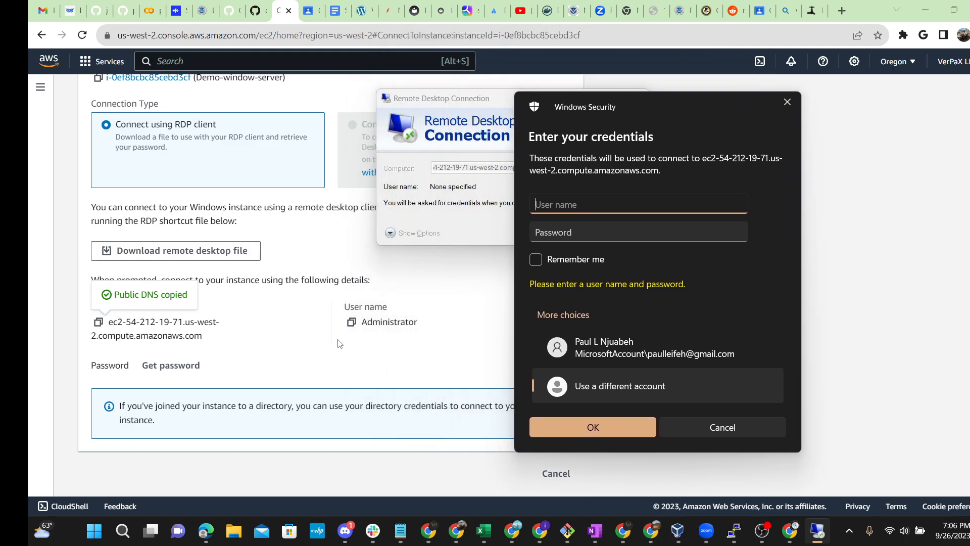
pyautogui.click(353, 324)
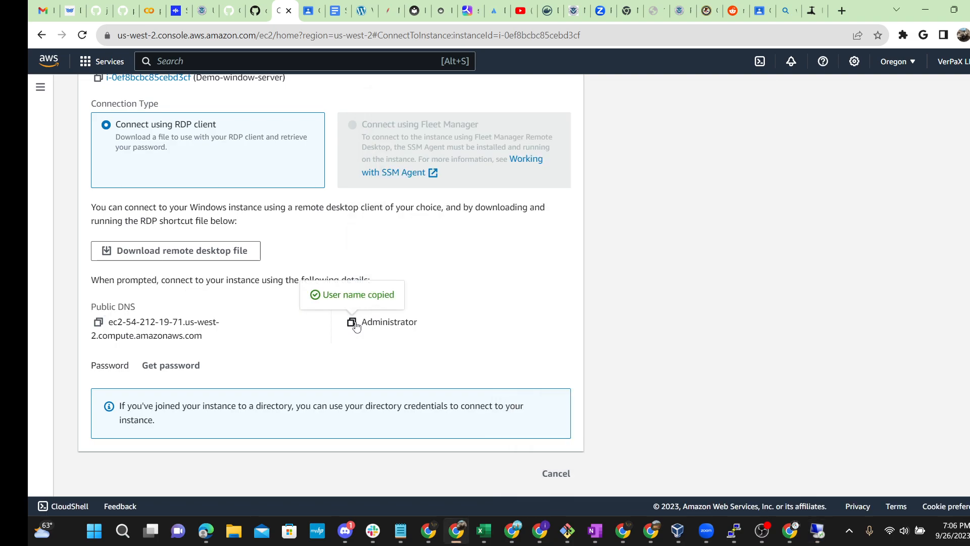
pyautogui.click(817, 531)
pyautogui.hotkey('ctrl', 'v')
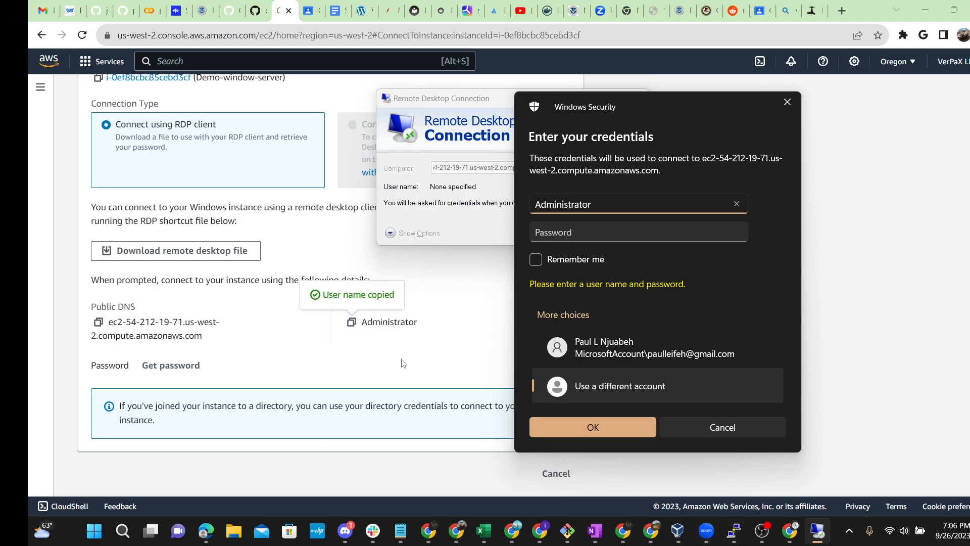
pyautogui.click(548, 235)
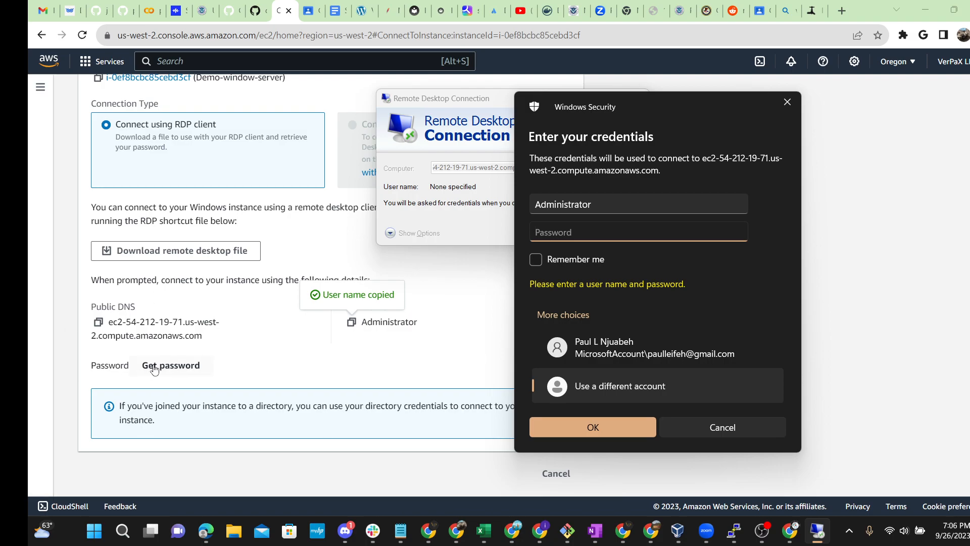
pyautogui.tripleClick(186, 369)
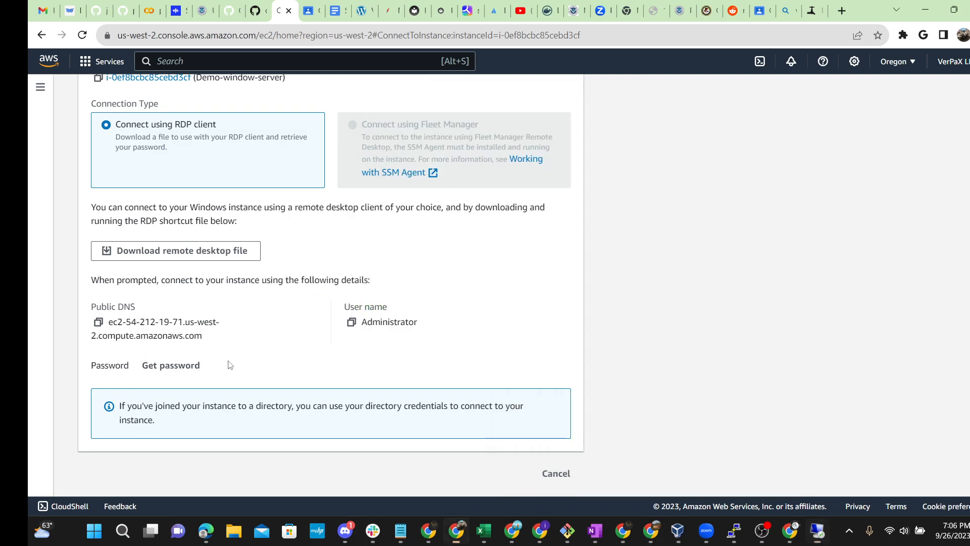
# Step: Open Get Windows password for Demo-window-server and review its instance ID and windows-key key pair
pyautogui.click(158, 369)
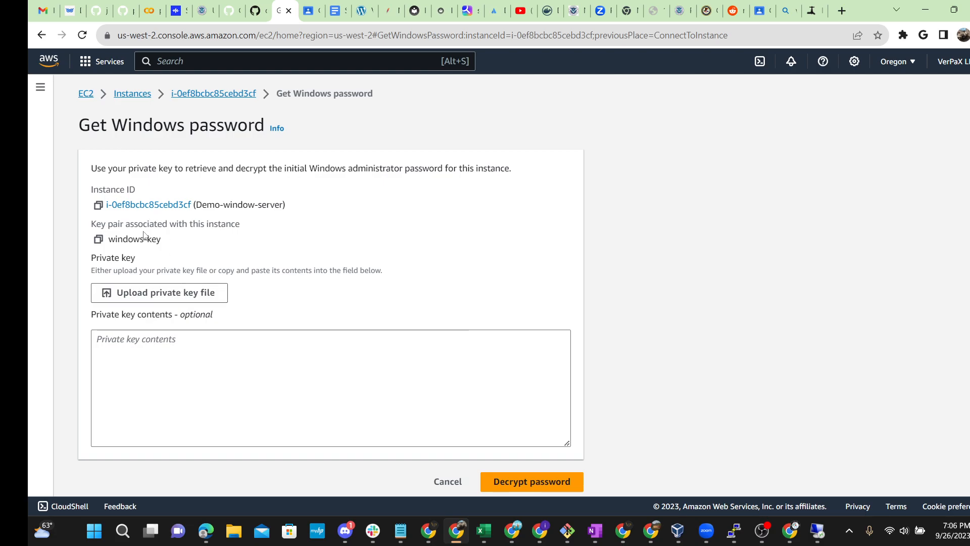
pyautogui.moveTo(180, 241); pyautogui.dragTo(106, 241)
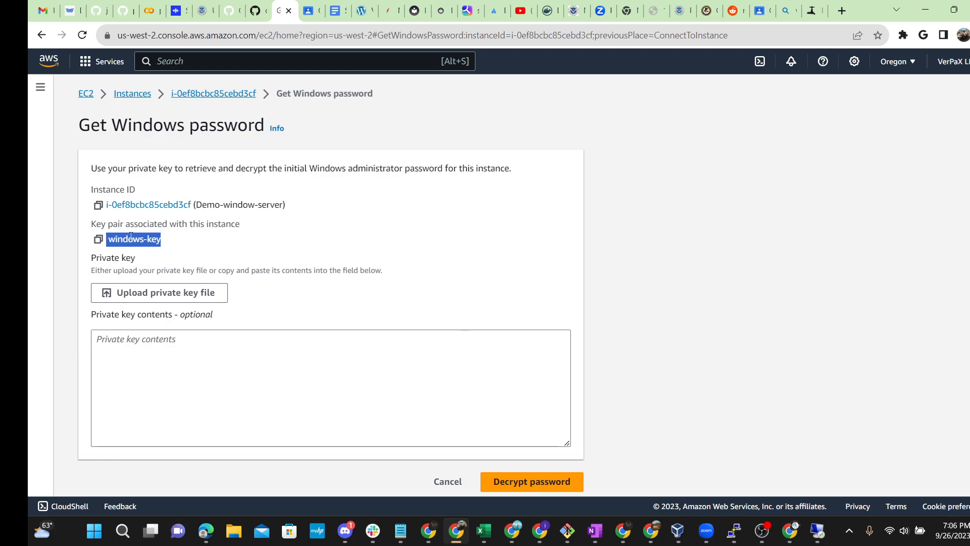
pyautogui.scroll(3, 168, 260)
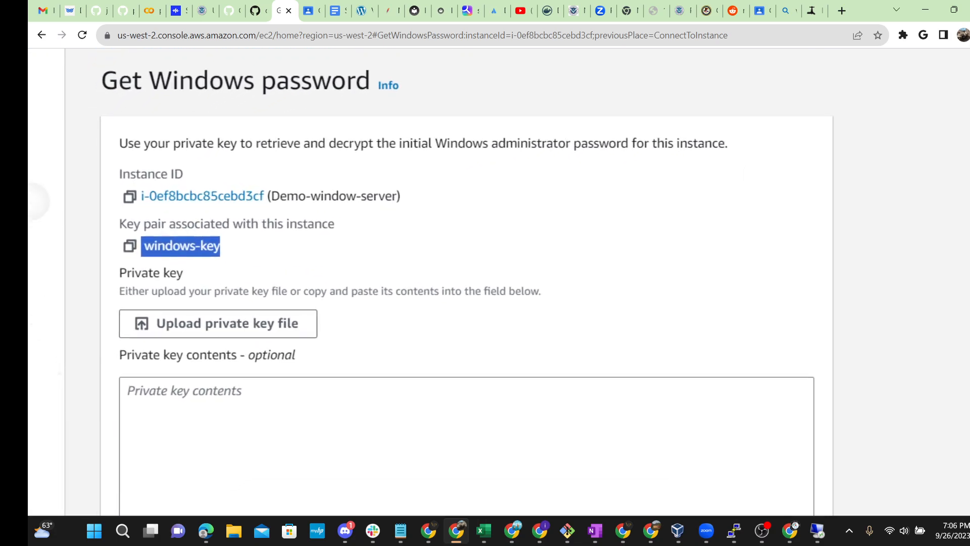
pyautogui.click(254, 251)
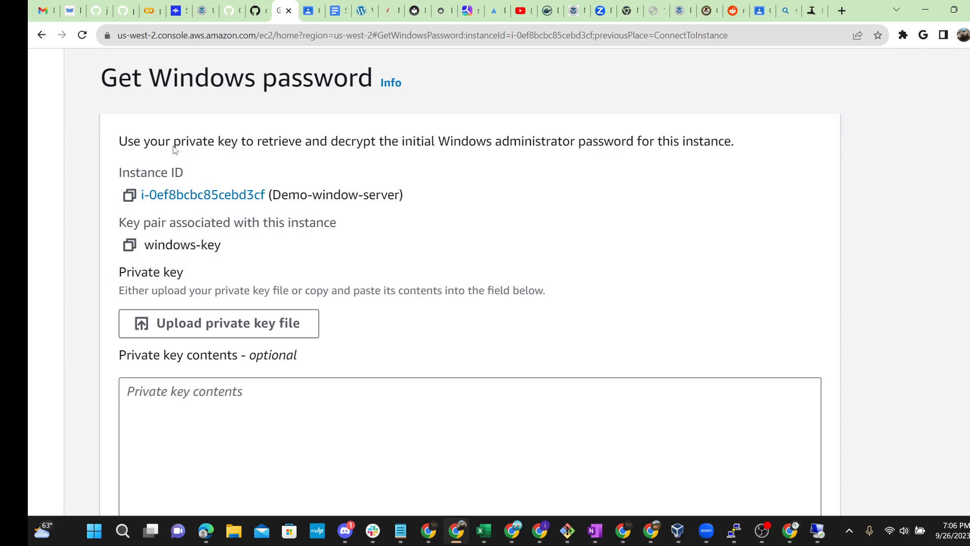
pyautogui.moveTo(118, 143); pyautogui.dragTo(607, 141)
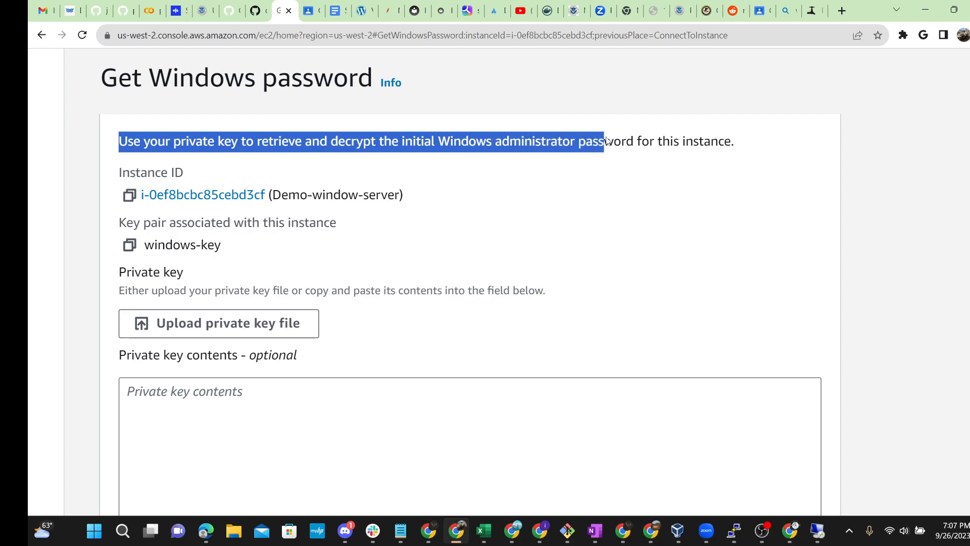
pyautogui.click(470, 222)
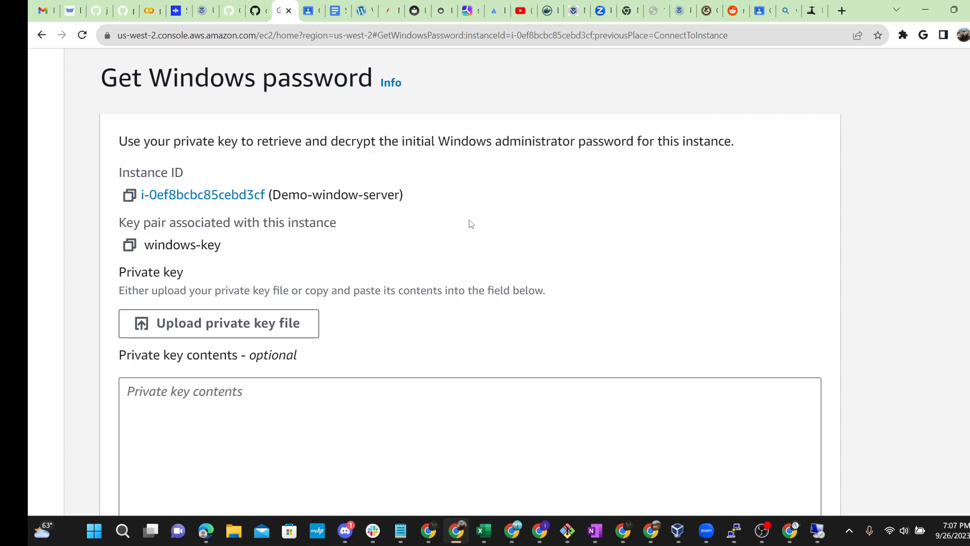
pyautogui.moveTo(423, 200); pyautogui.dragTo(142, 188)
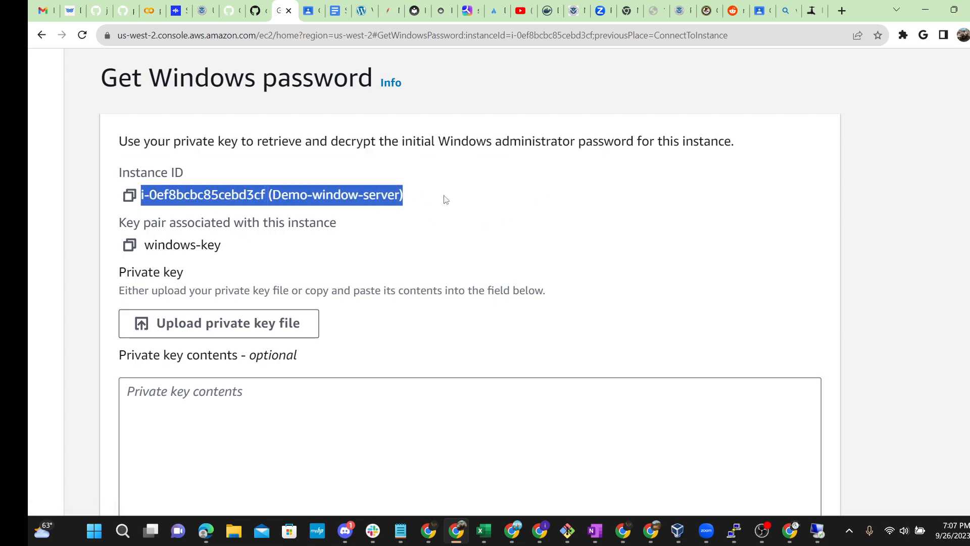
pyautogui.moveTo(225, 248); pyautogui.dragTo(152, 247)
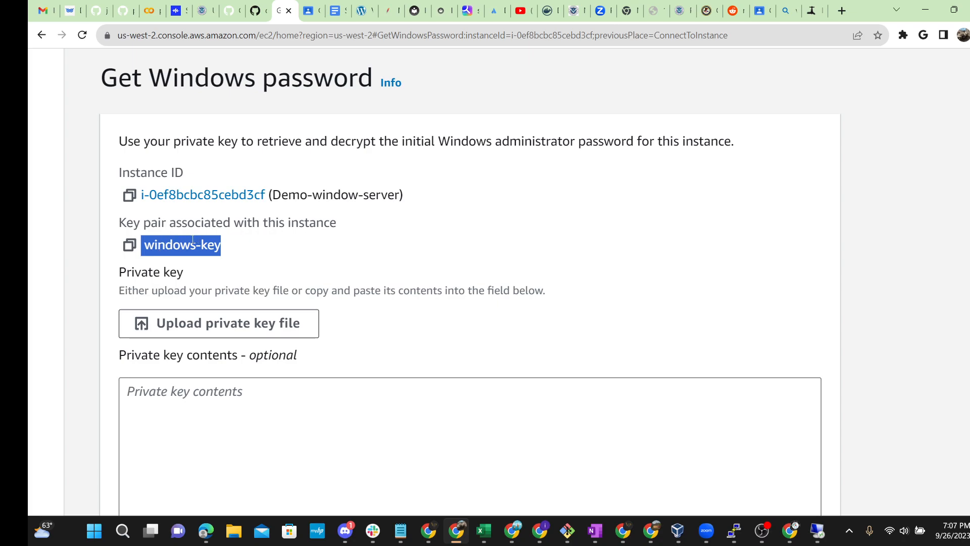
pyautogui.click(311, 248)
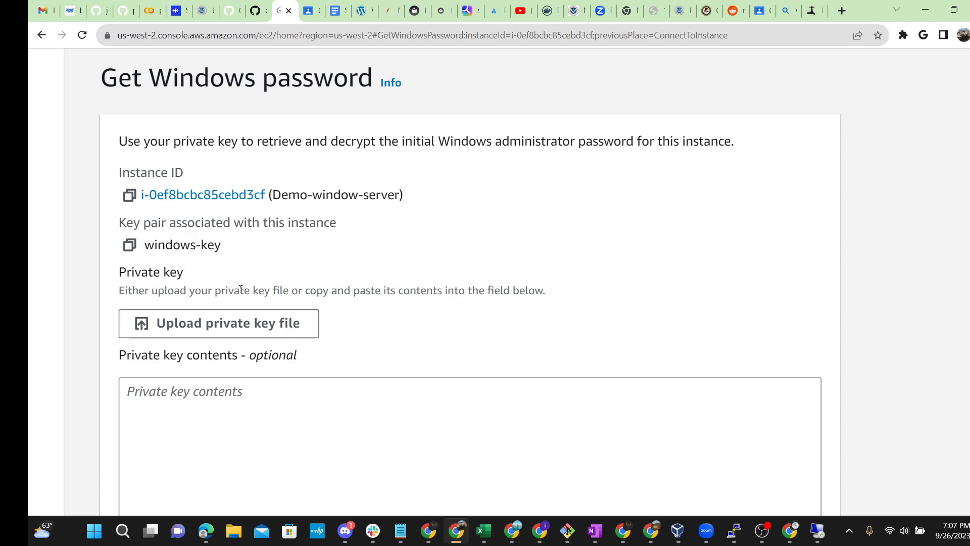
pyautogui.hotkey('ctrl', '-')
pyautogui.hotkey('ctrl', '-')
pyautogui.hotkey('ctrl', '-')
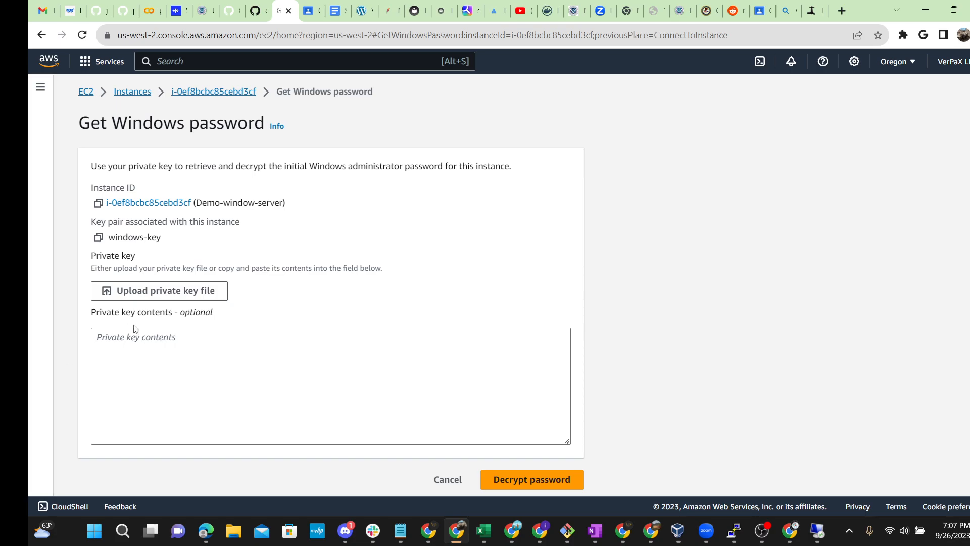
# Step: Upload windows-key.pem from Downloads as the private key file
pyautogui.click(174, 292)
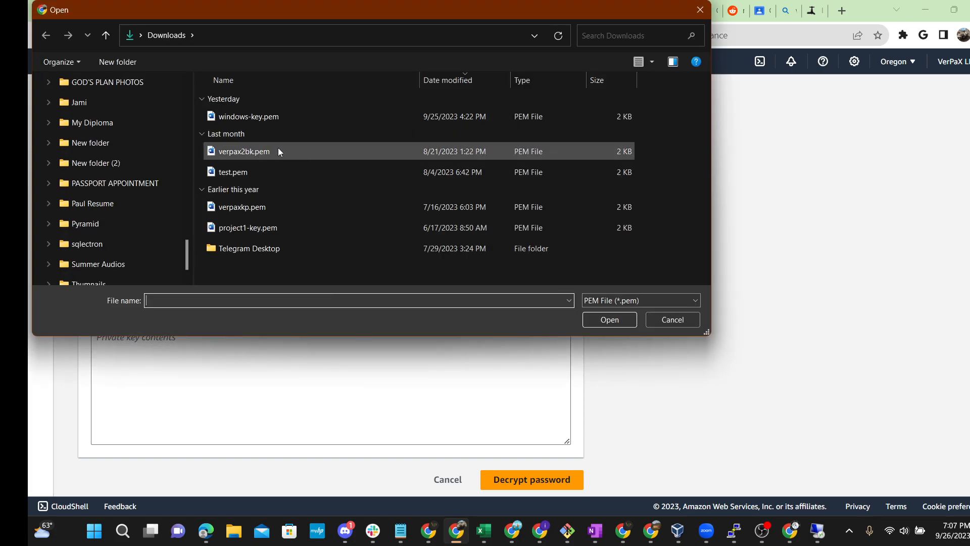
pyautogui.click(256, 119)
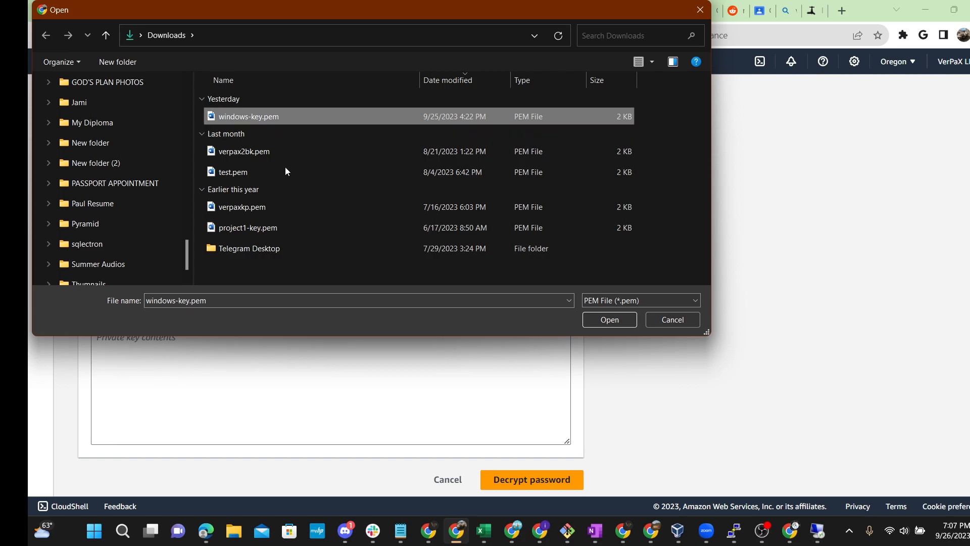
pyautogui.click(600, 320)
pyautogui.scroll(-3, 356, 367)
pyautogui.scroll(-1, 454, 387)
pyautogui.hotkey('ctrl', '+')
pyautogui.hotkey('ctrl', '+')
pyautogui.hotkey('ctrl', '+')
pyautogui.hotkey('ctrl', '+')
pyautogui.scroll(-3, 58, 218)
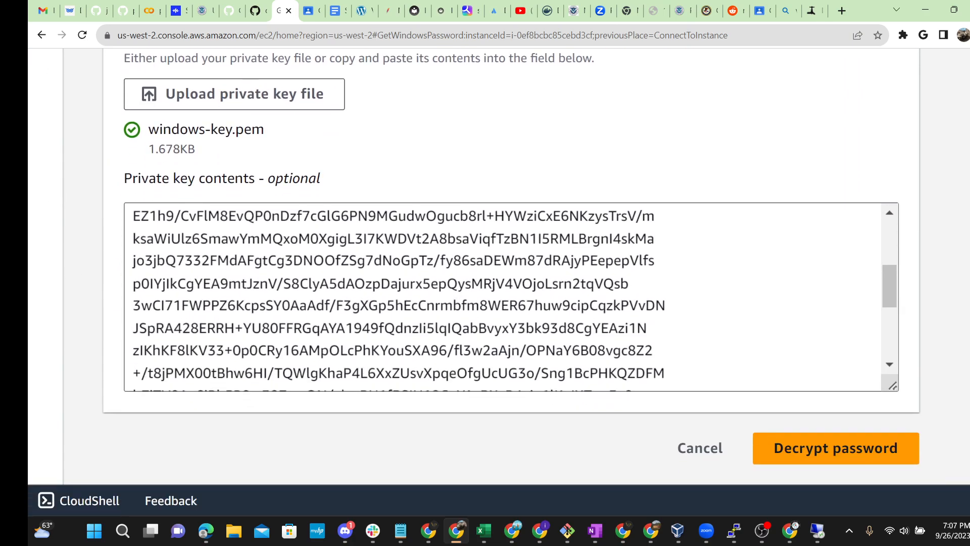
pyautogui.moveTo(672, 306); pyautogui.dragTo(271, 305)
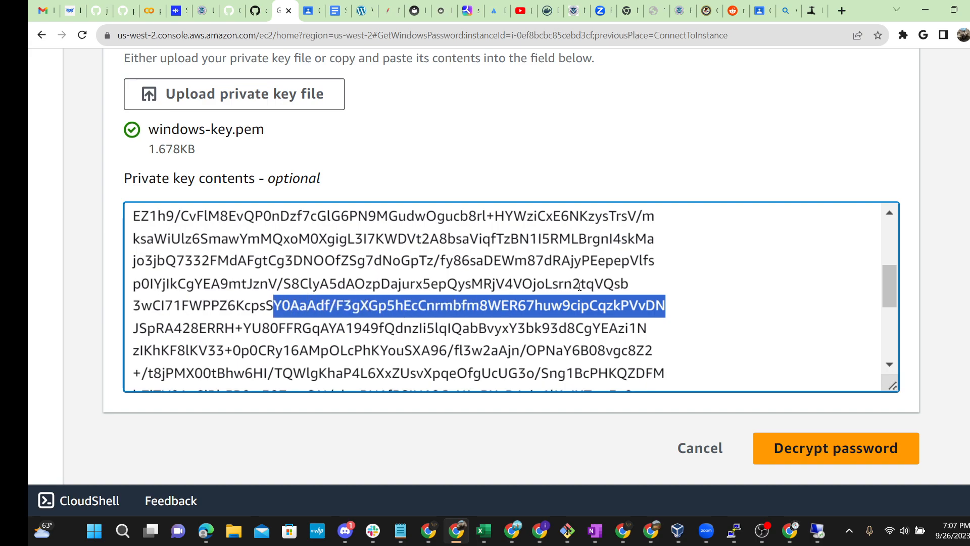
pyautogui.moveTo(647, 282); pyautogui.dragTo(255, 261)
pyautogui.click(451, 263)
pyautogui.scroll(-5, 452, 264)
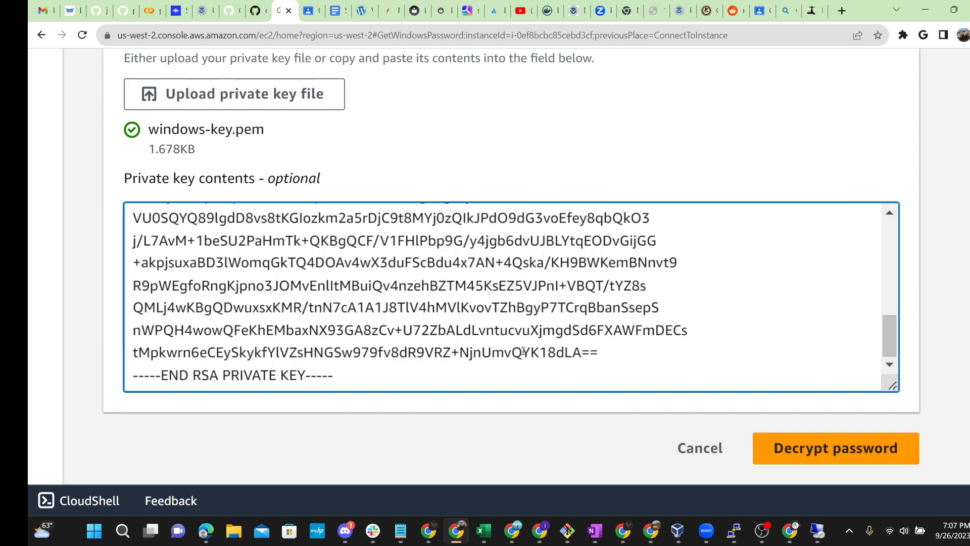
# Step: Decrypt the instance's Windows Administrator password, check the decrypted value, and copy it with its copy icon
pyautogui.click(815, 459)
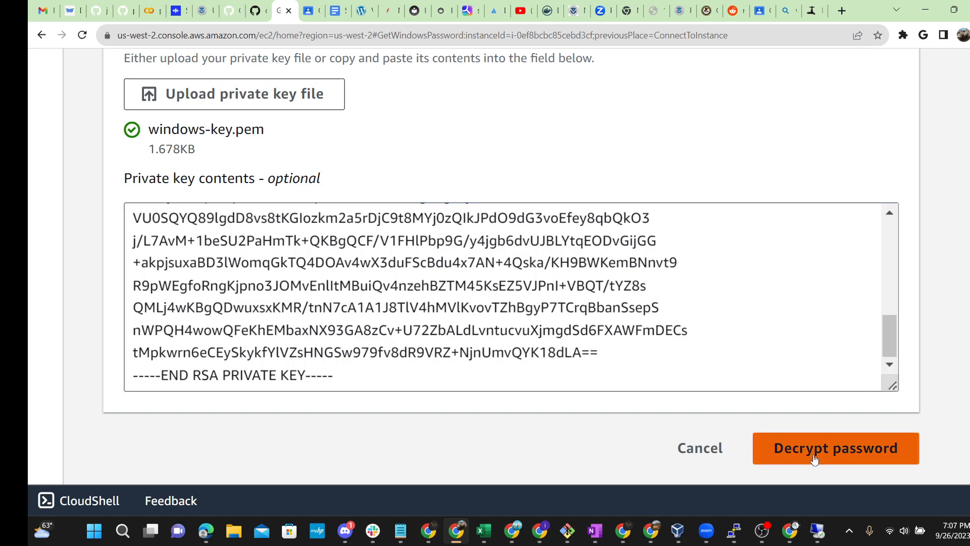
pyautogui.scroll(-3, 176, 365)
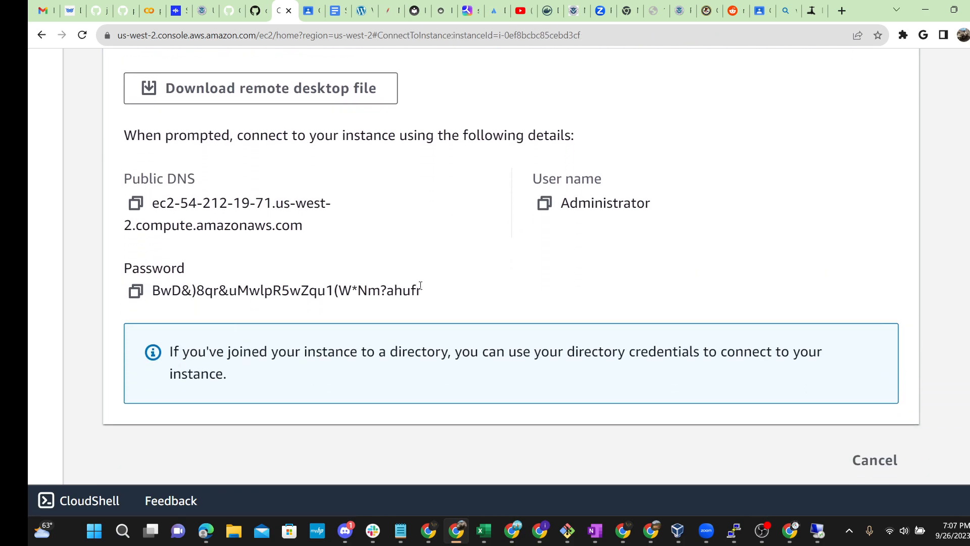
pyautogui.moveTo(422, 290); pyautogui.dragTo(159, 300)
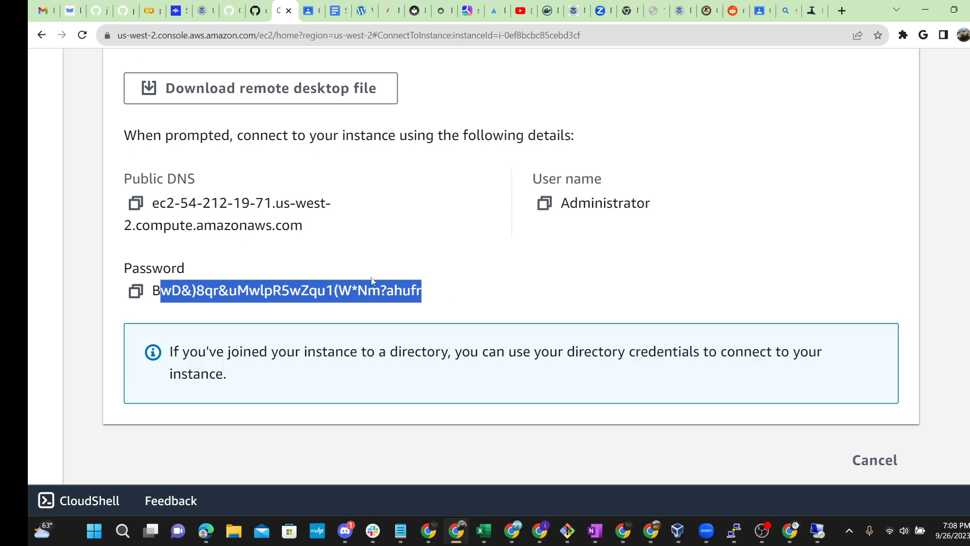
pyautogui.scroll(2, 366, 283)
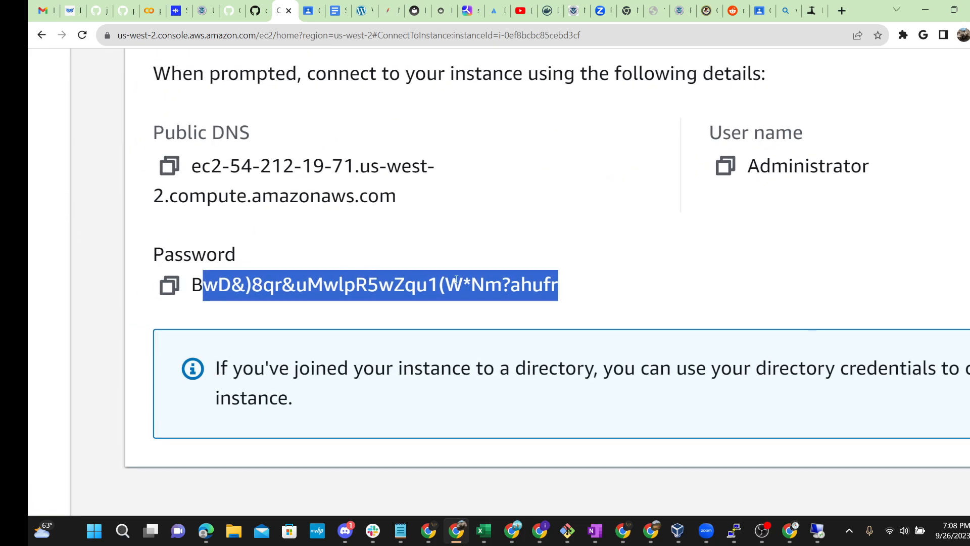
pyautogui.click(565, 294)
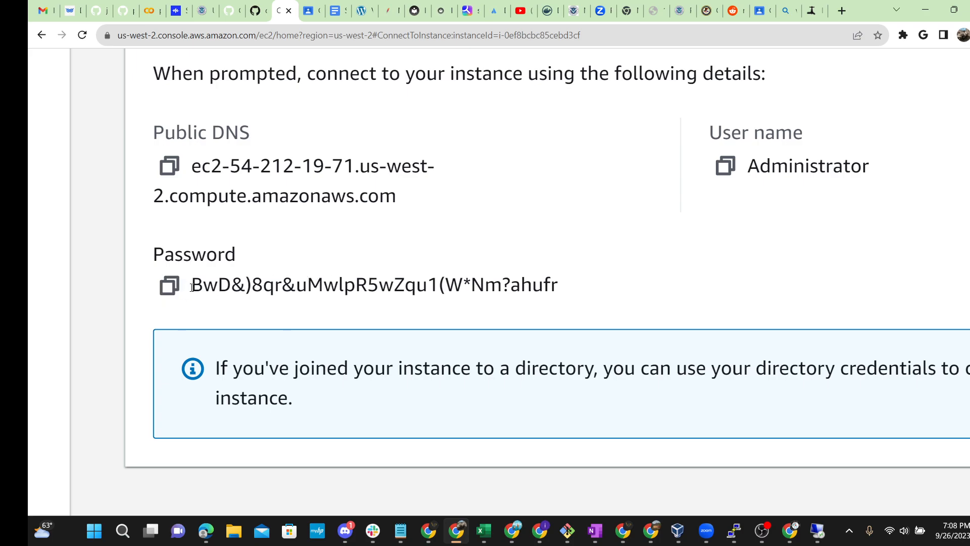
pyautogui.click(173, 288)
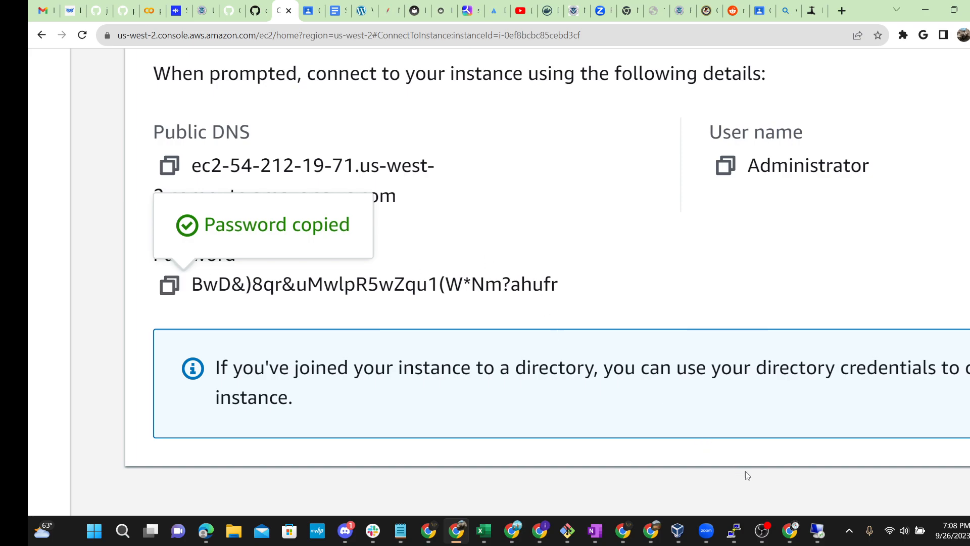
# Step: Paste the copied Administrator password into the RDP credentials prompt, submit, and accept the certificate warning
pyautogui.click(817, 531)
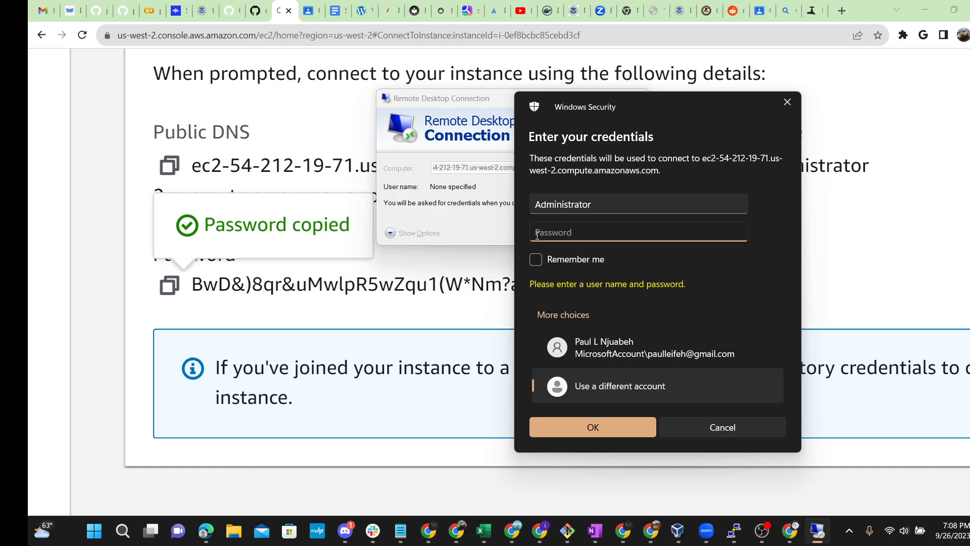
pyautogui.hotkey('ctrl', 'v')
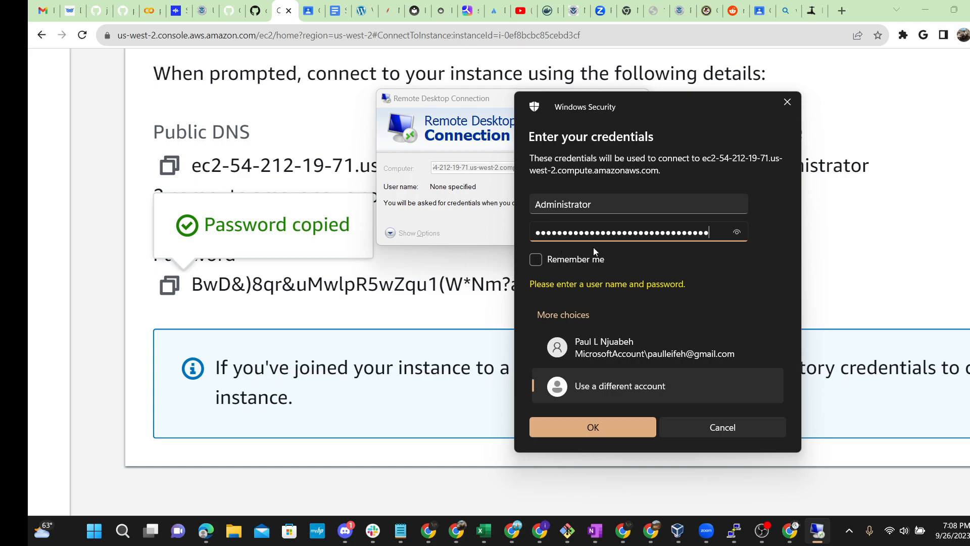
pyautogui.click(592, 427)
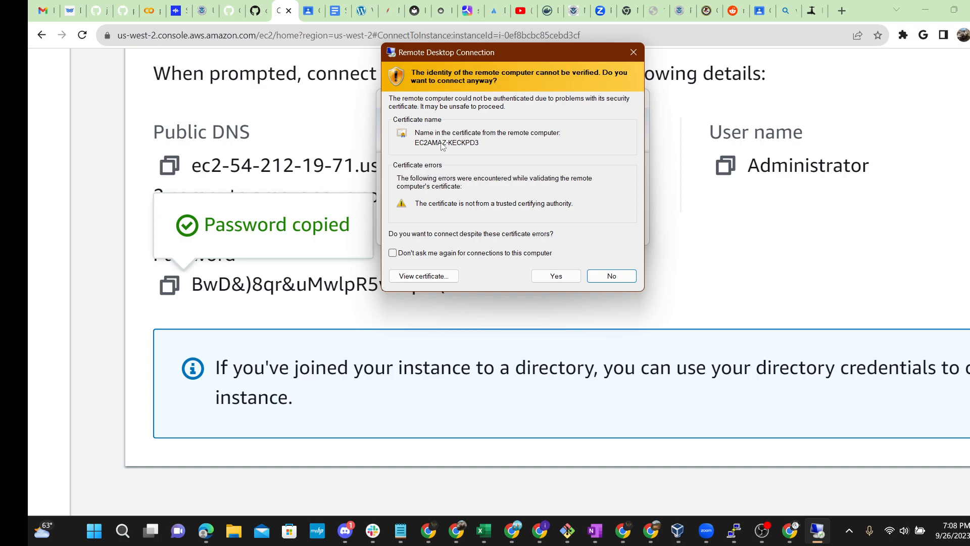
pyautogui.click(565, 281)
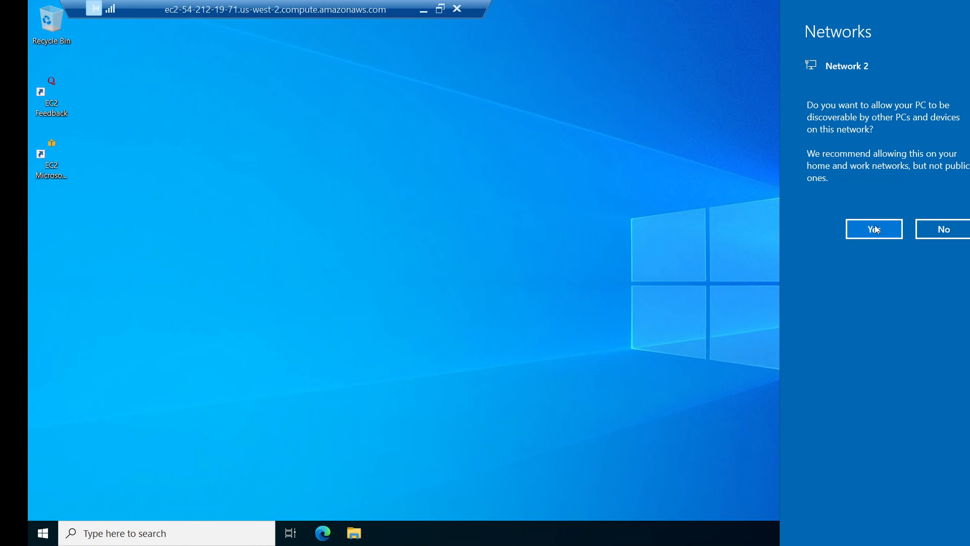
pyautogui.click(875, 230)
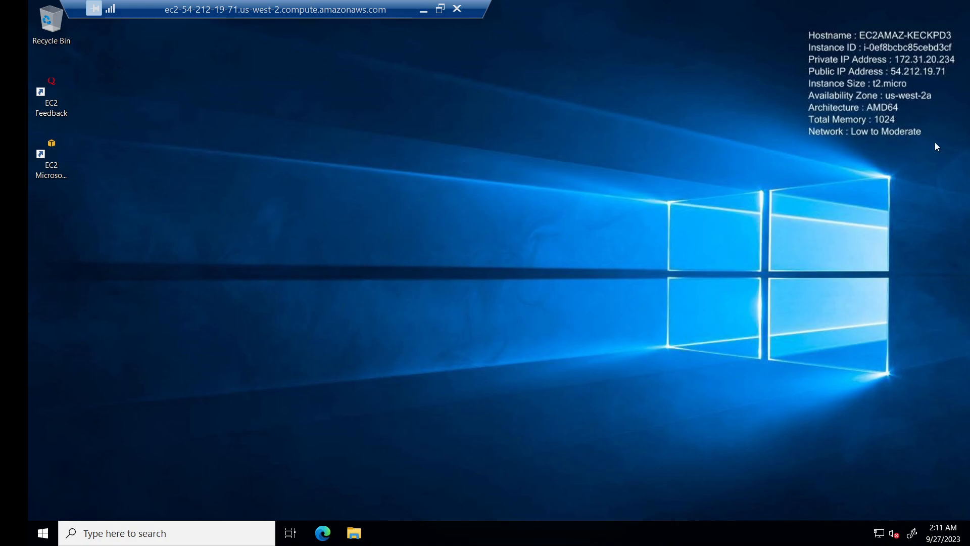
pyautogui.moveTo(941, 132); pyautogui.dragTo(802, 27)
# Step: Launch Edge from the remote taskbar and dismiss the Microsoft sign-in popup without signing in
pyautogui.click(323, 534)
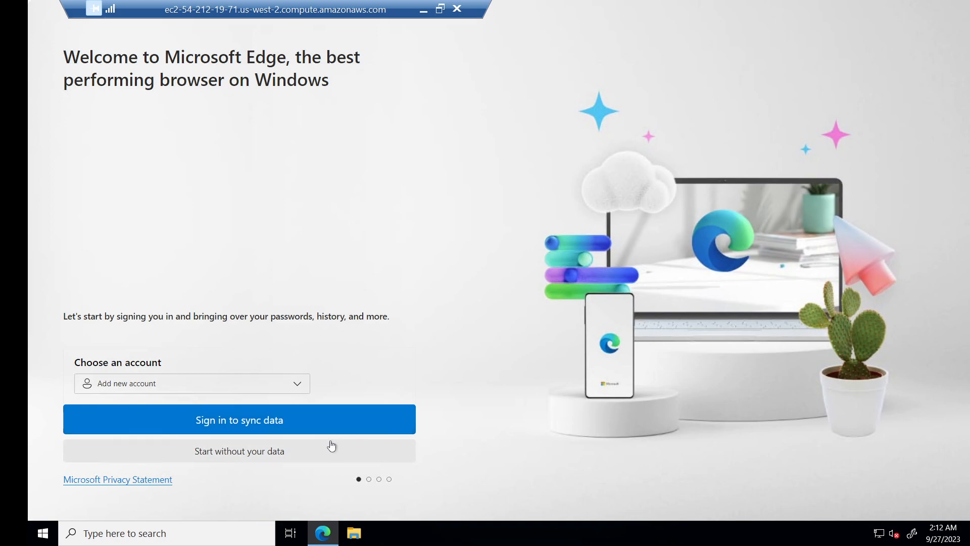
pyautogui.click(367, 429)
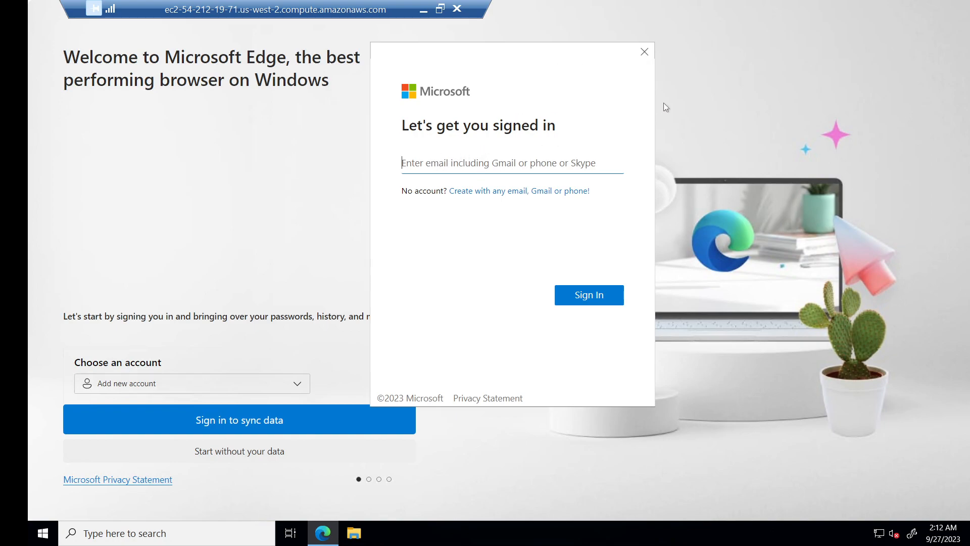
pyautogui.click(644, 52)
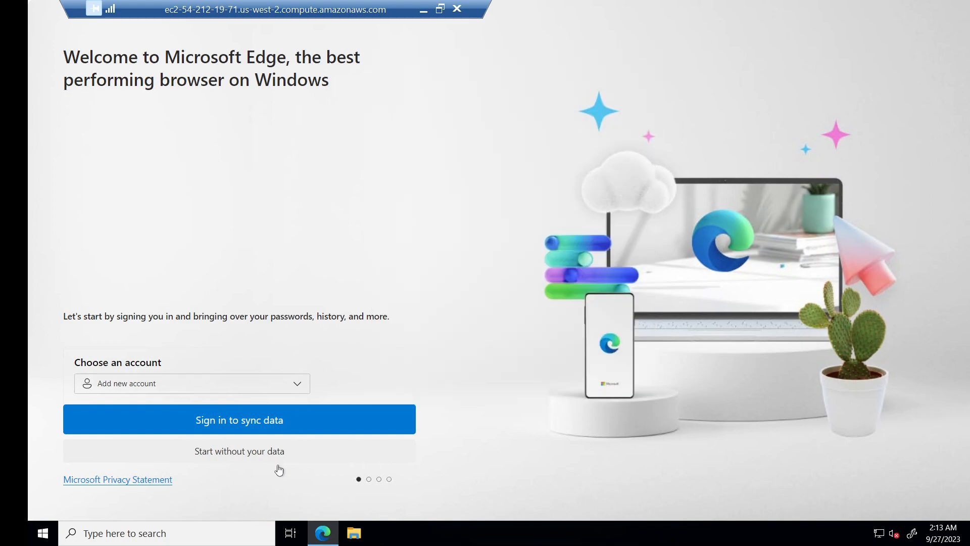
# Step: Choose Start without your data, Continue without this data, then Confirm and continue in Edge setup
pyautogui.click(257, 454)
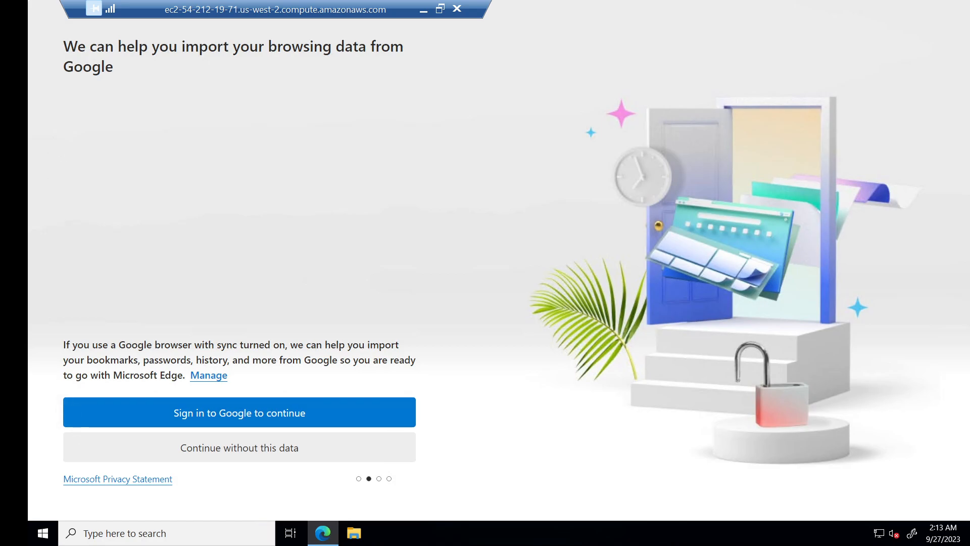
pyautogui.click(273, 456)
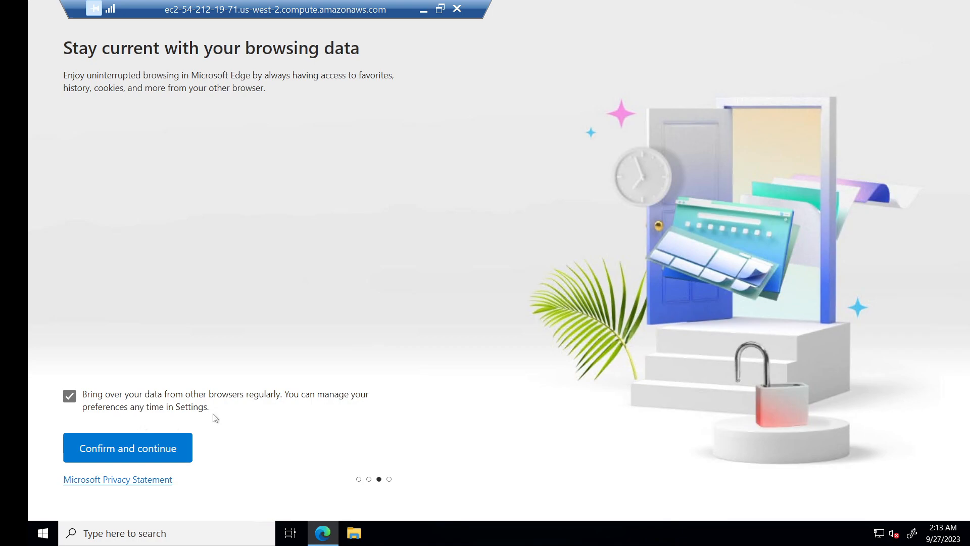
pyautogui.moveTo(210, 407); pyautogui.dragTo(120, 395)
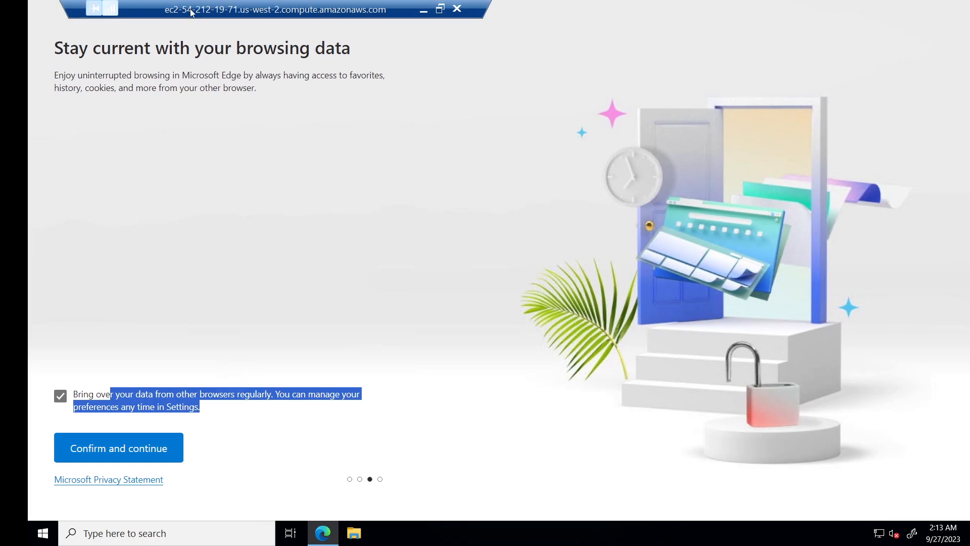
pyautogui.click(291, 394)
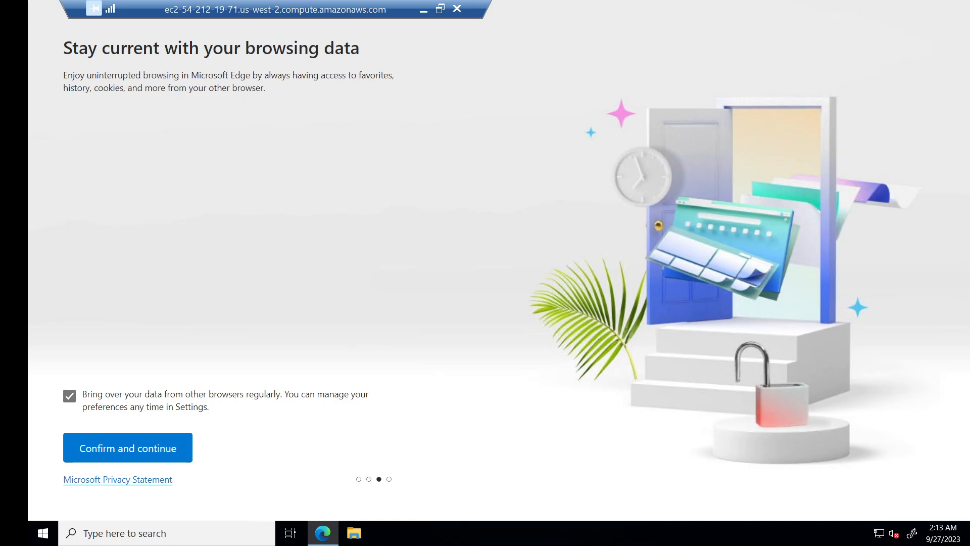
pyautogui.click(142, 446)
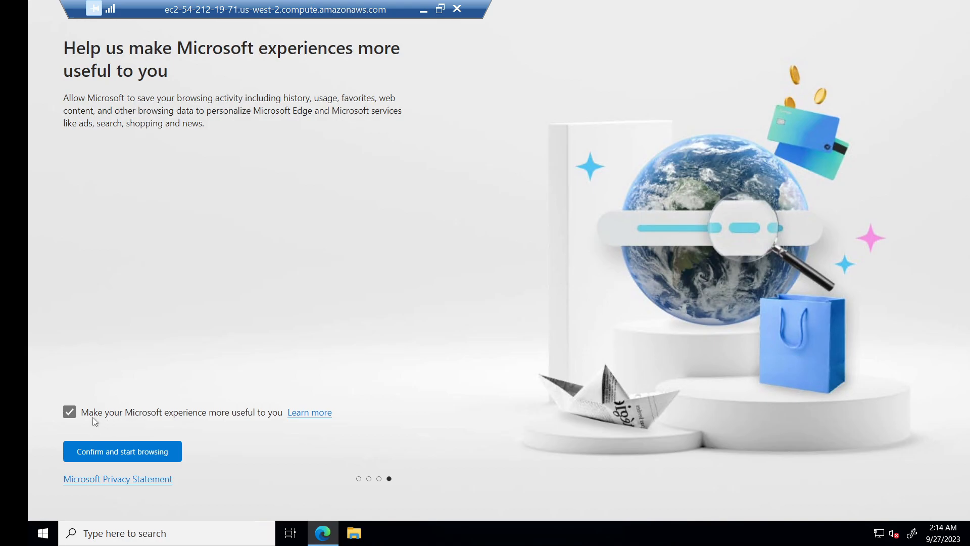
pyautogui.moveTo(88, 412); pyautogui.dragTo(273, 412)
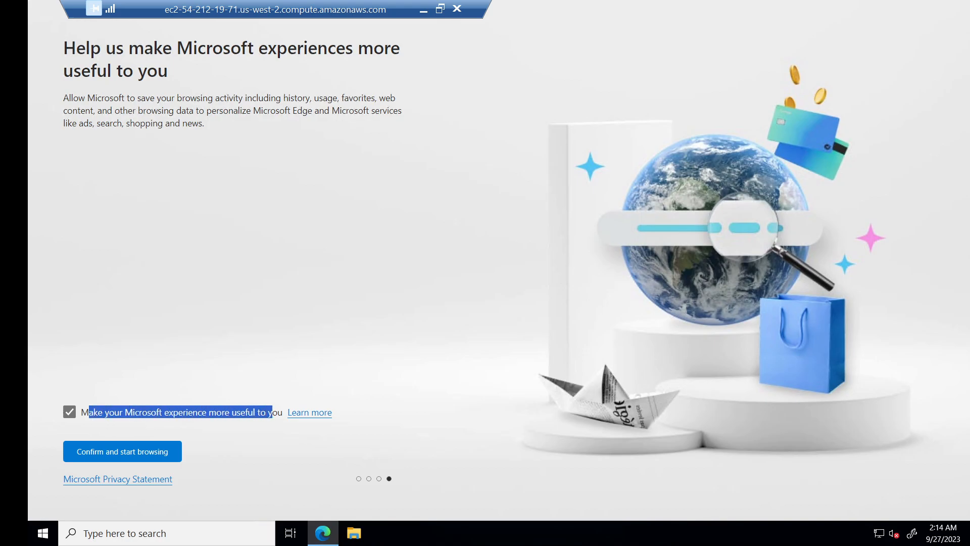
pyautogui.click(356, 376)
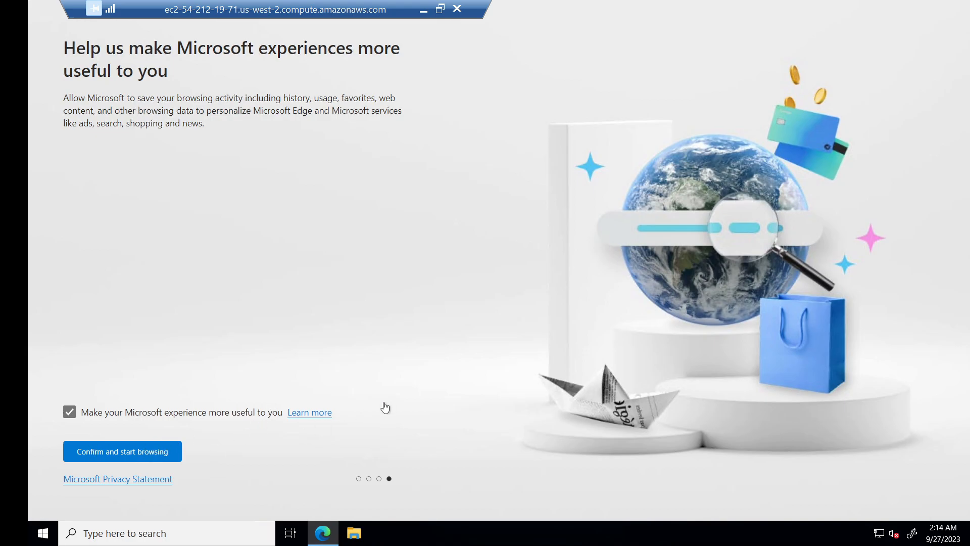
# Step: Choose Confirm and start browsing, then enter google.com in Edge's address bar, fixing a typo
pyautogui.click(144, 449)
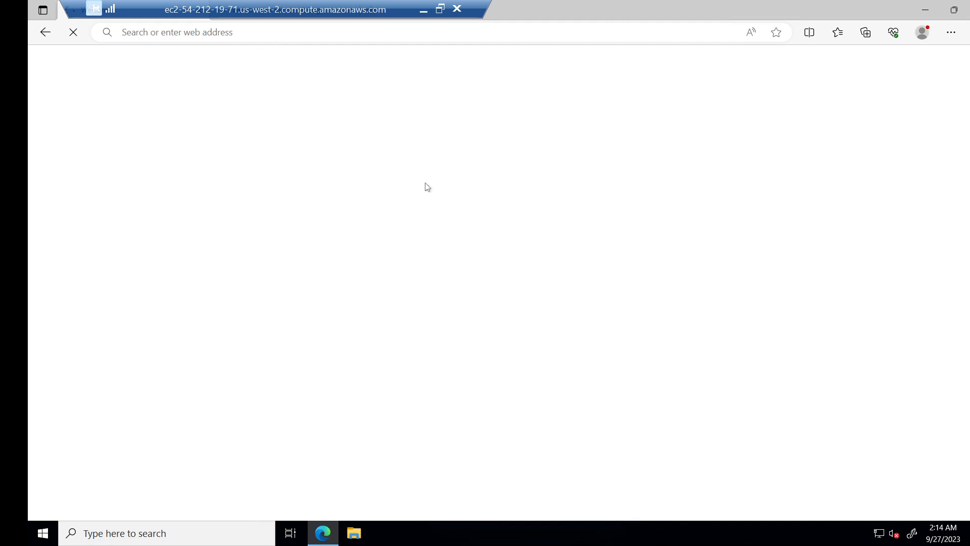
pyautogui.click(250, 34)
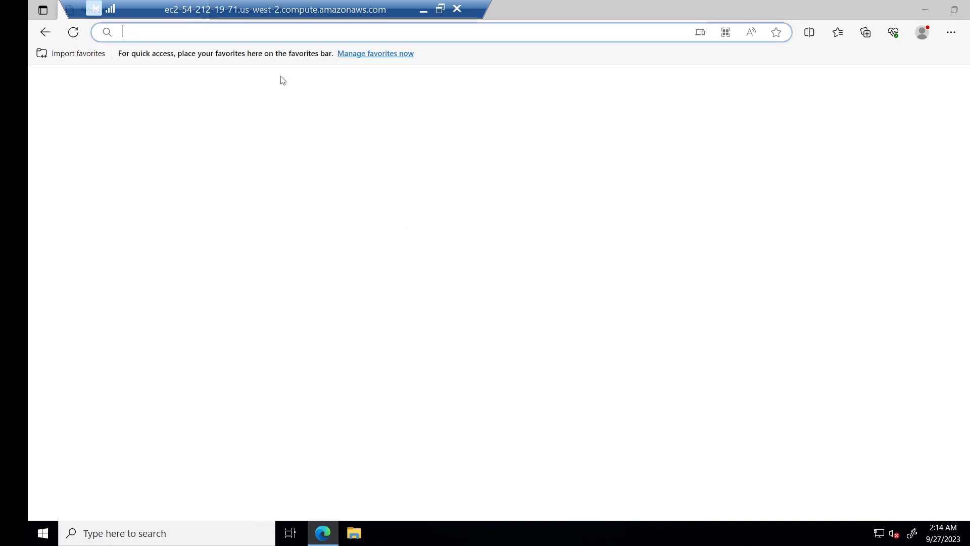
pyautogui.write('goo')
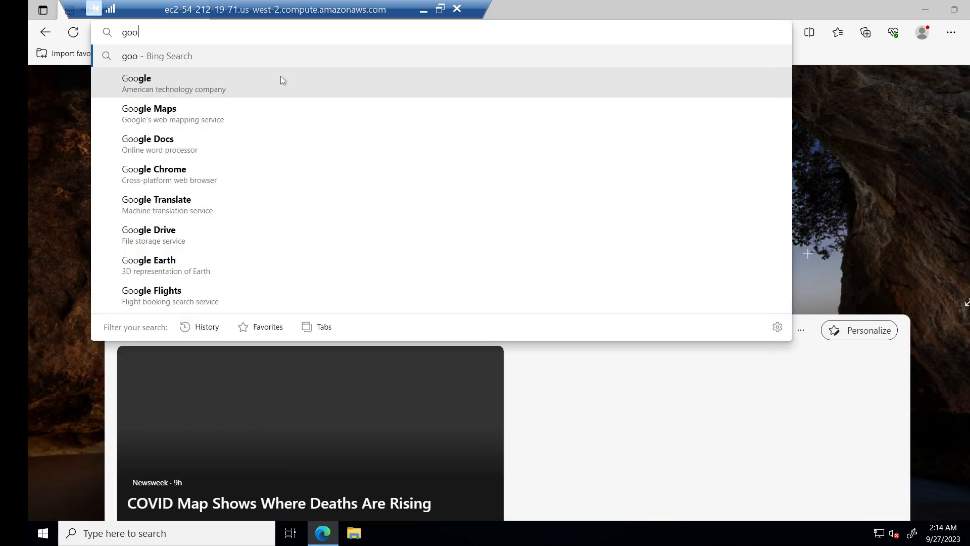
pyautogui.write('gle.o')
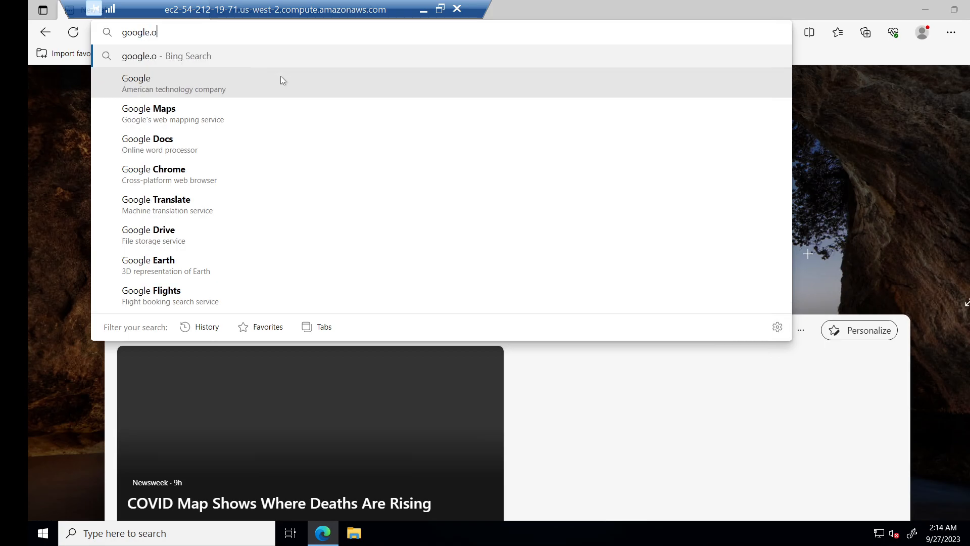
pyautogui.press('BackSpace')
pyautogui.write('com')
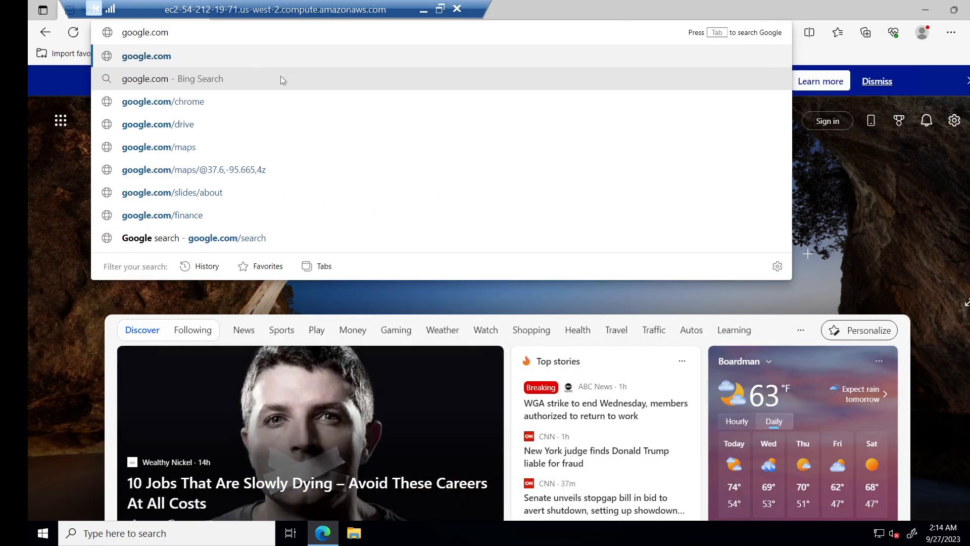
pyautogui.press('Return')
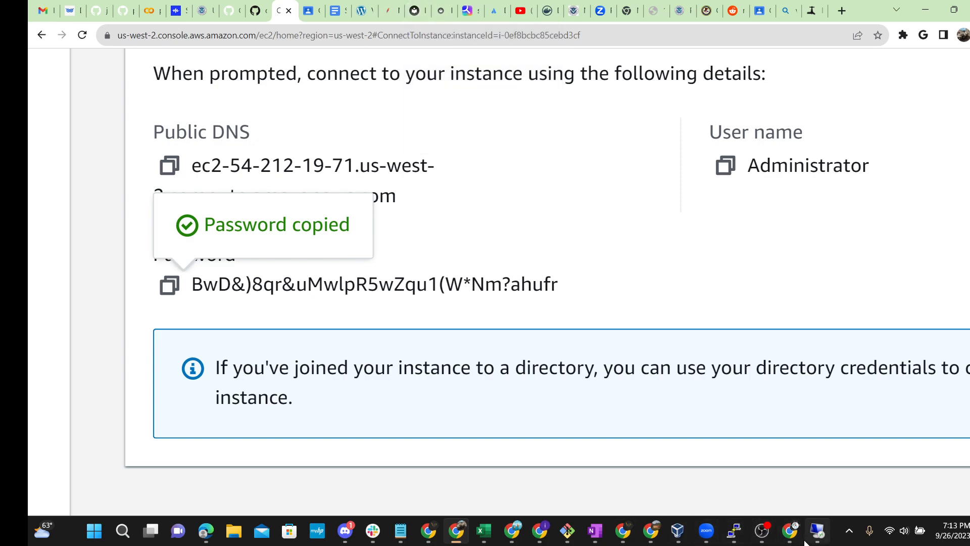
# Step: Restore the remote session to view its Google page, then minimize it from the RDP connection bar
pyautogui.moveTo(817, 530)
pyautogui.click(818, 534)
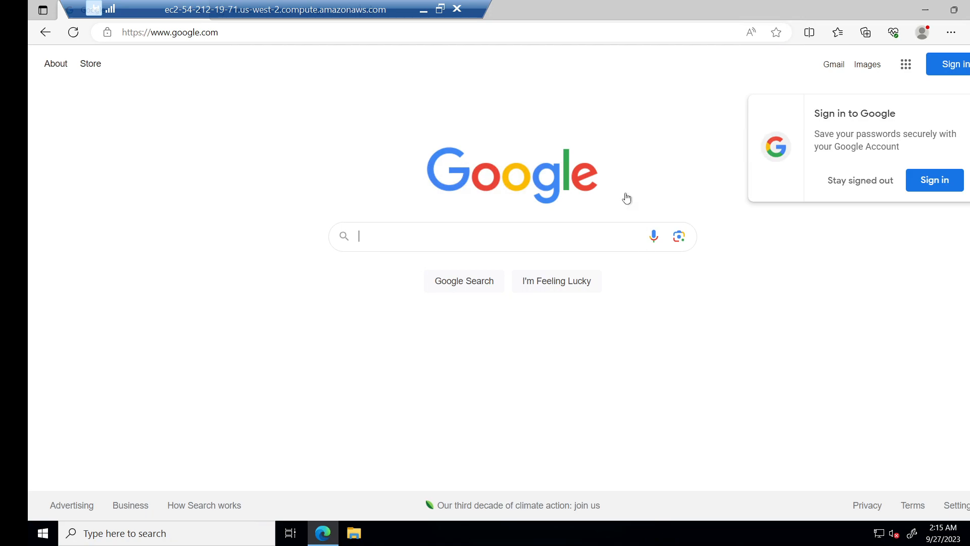
pyautogui.click(422, 11)
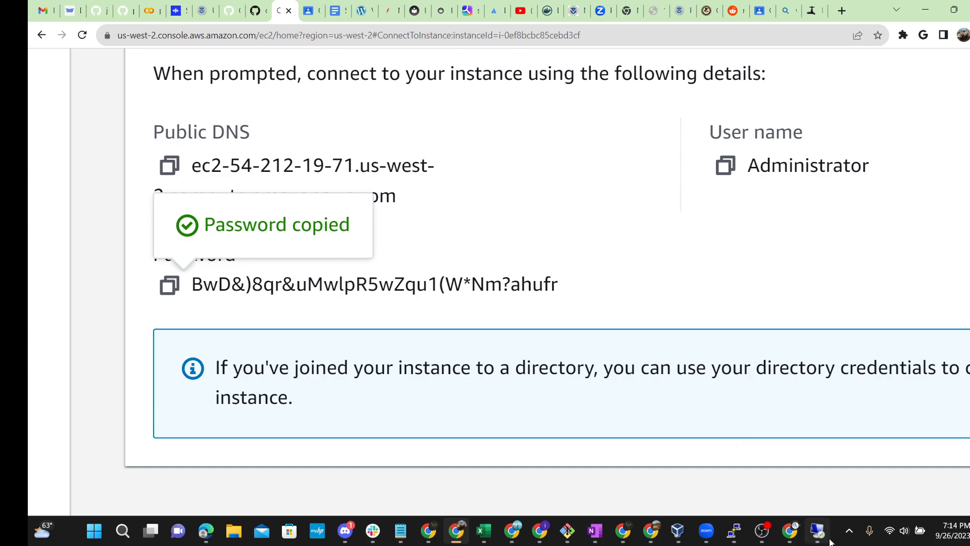
pyautogui.moveTo(829, 537)
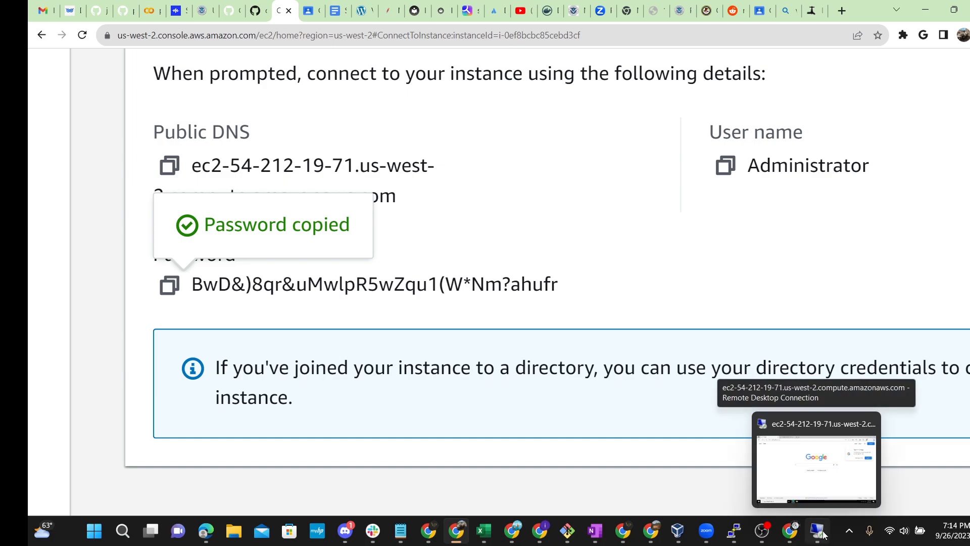